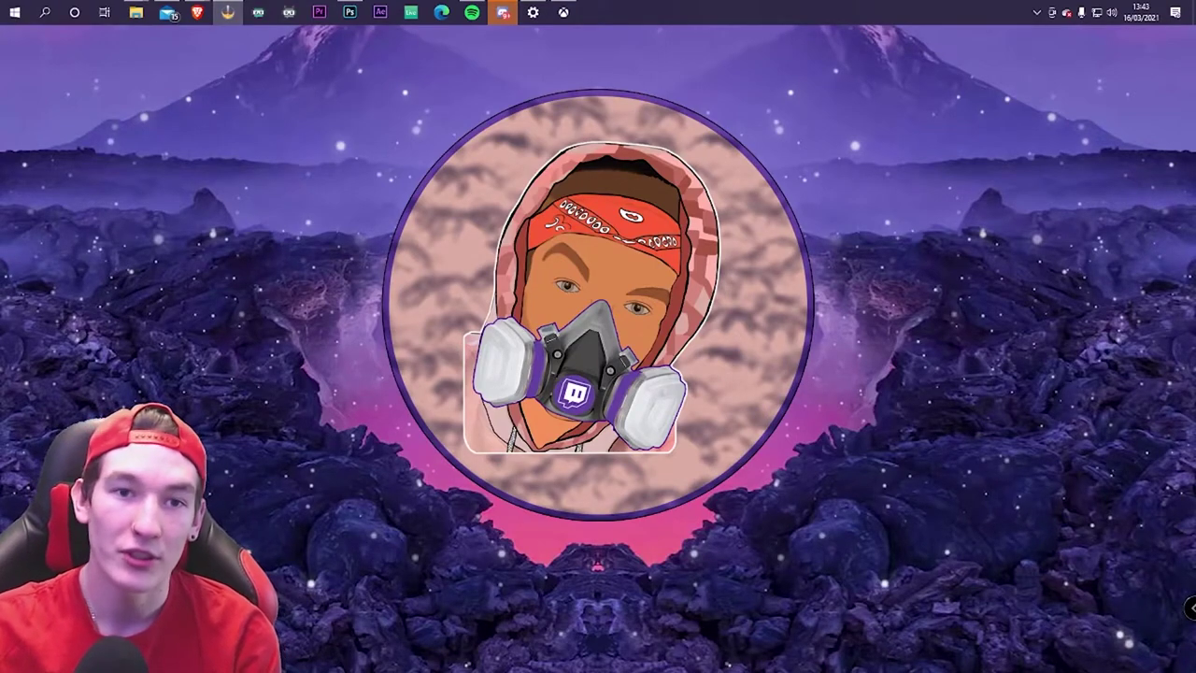
Switch to Photoshop, create a new document from the recent custom 1920 x 1080 px preset at 118.11 ppcm, and maximize the window
click(350, 12)
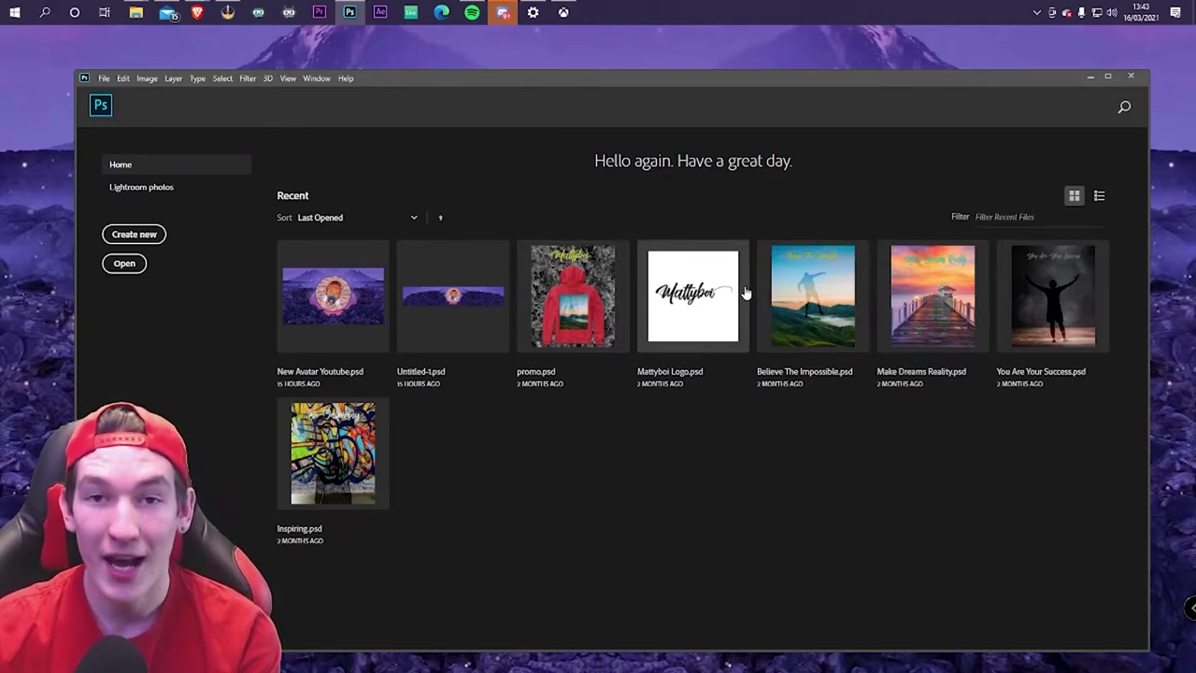
click(135, 234)
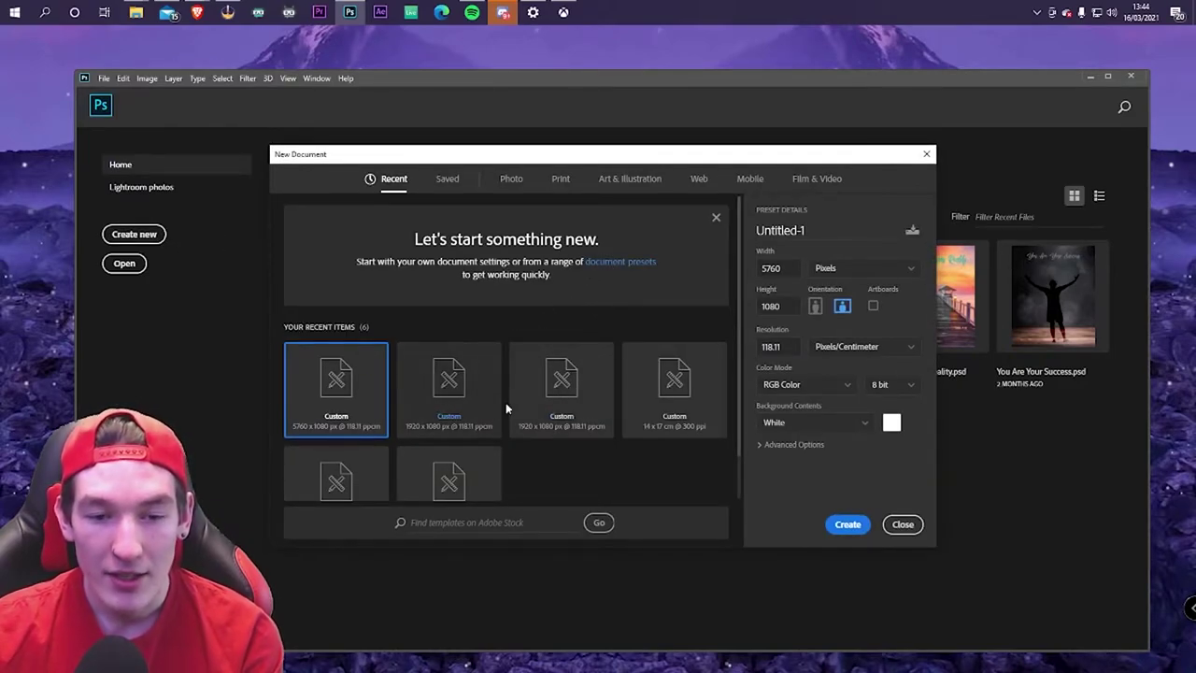
scroll(523, 416, down, 1)
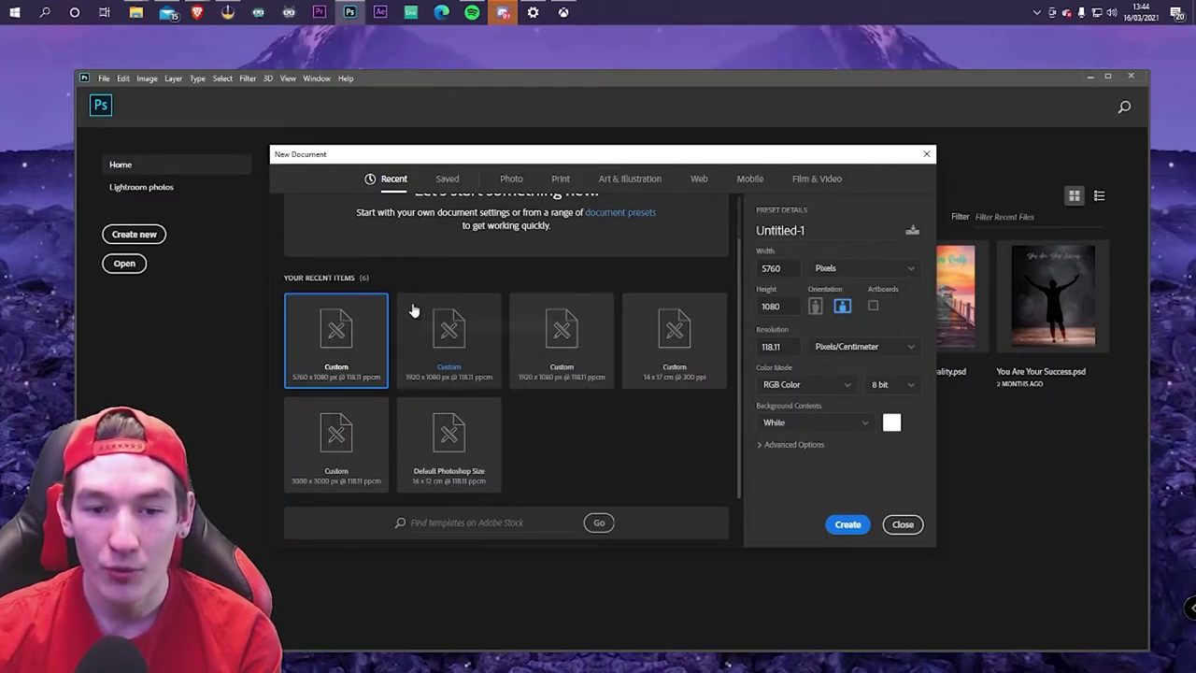
click(455, 359)
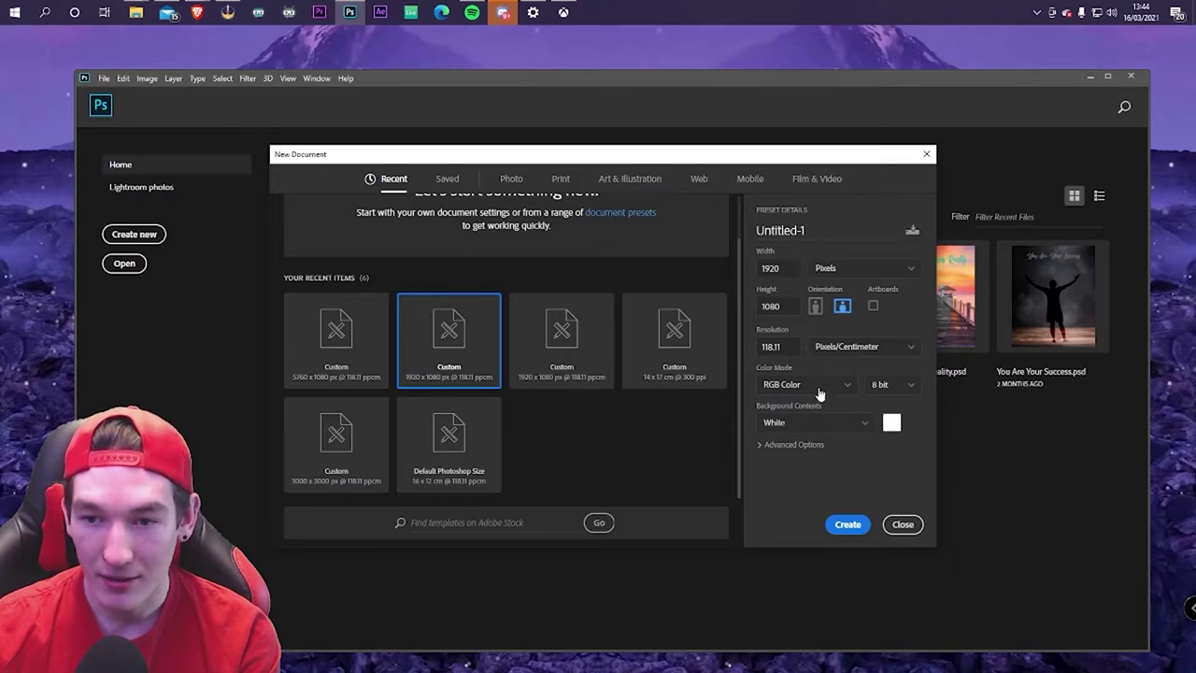
click(849, 525)
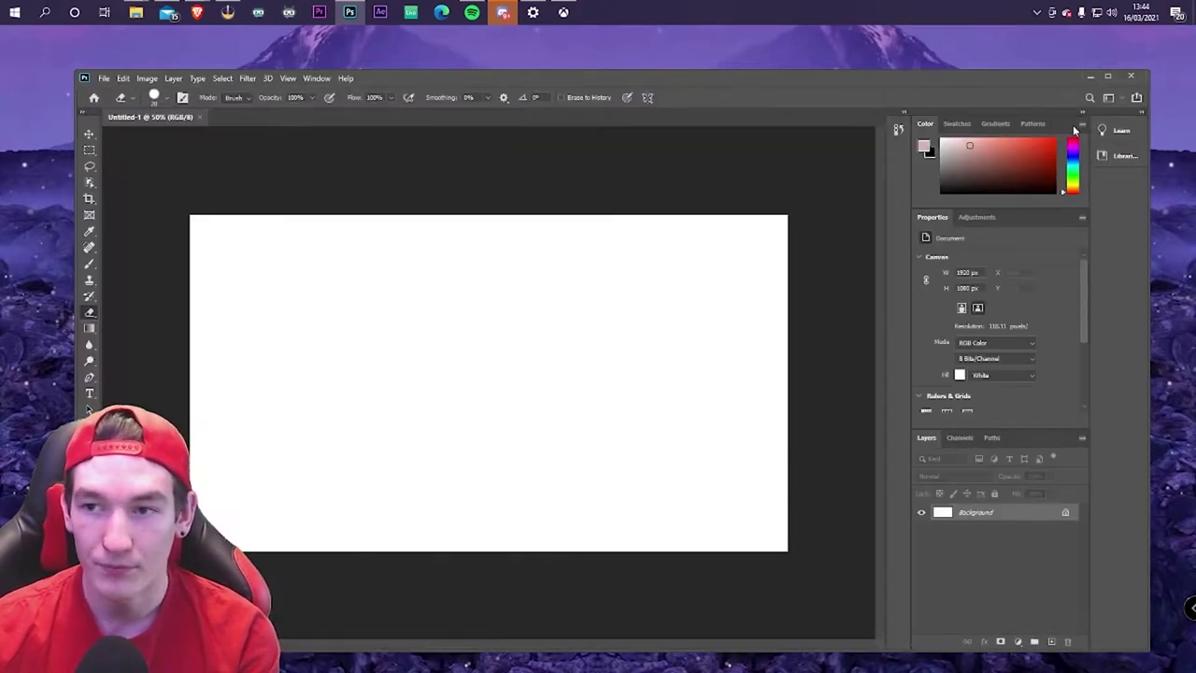
click(1107, 76)
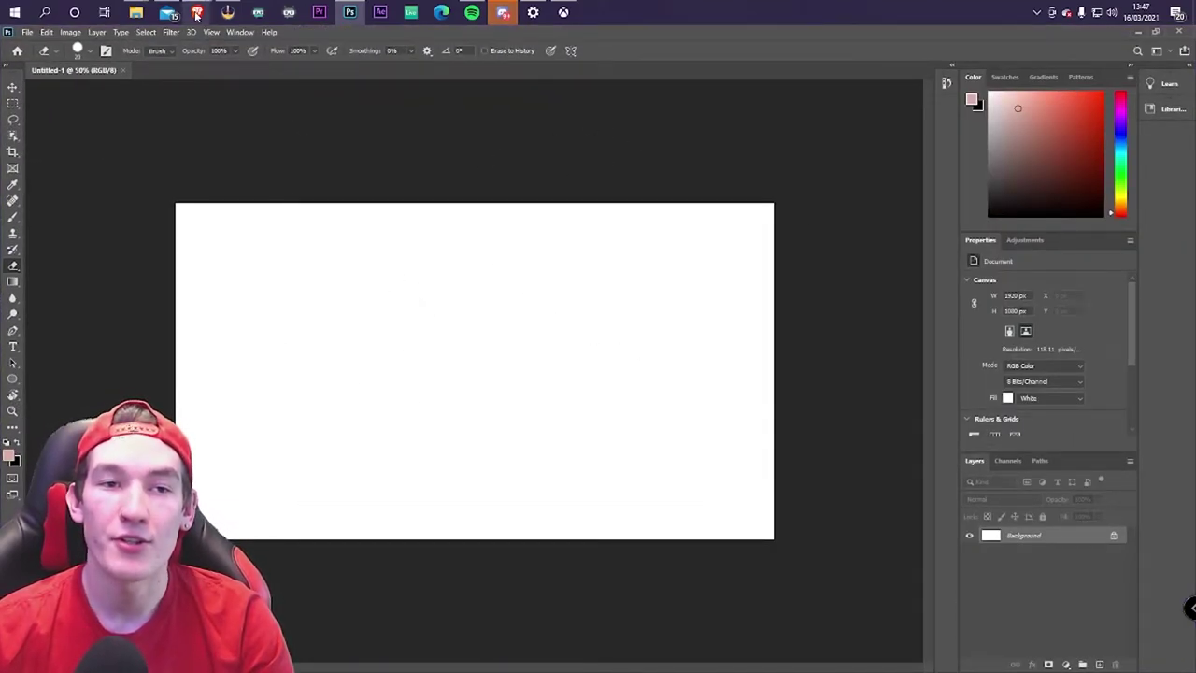
Switch to the Brave browser and run a Google image search for "call of duty images"
mouse_move(196, 16)
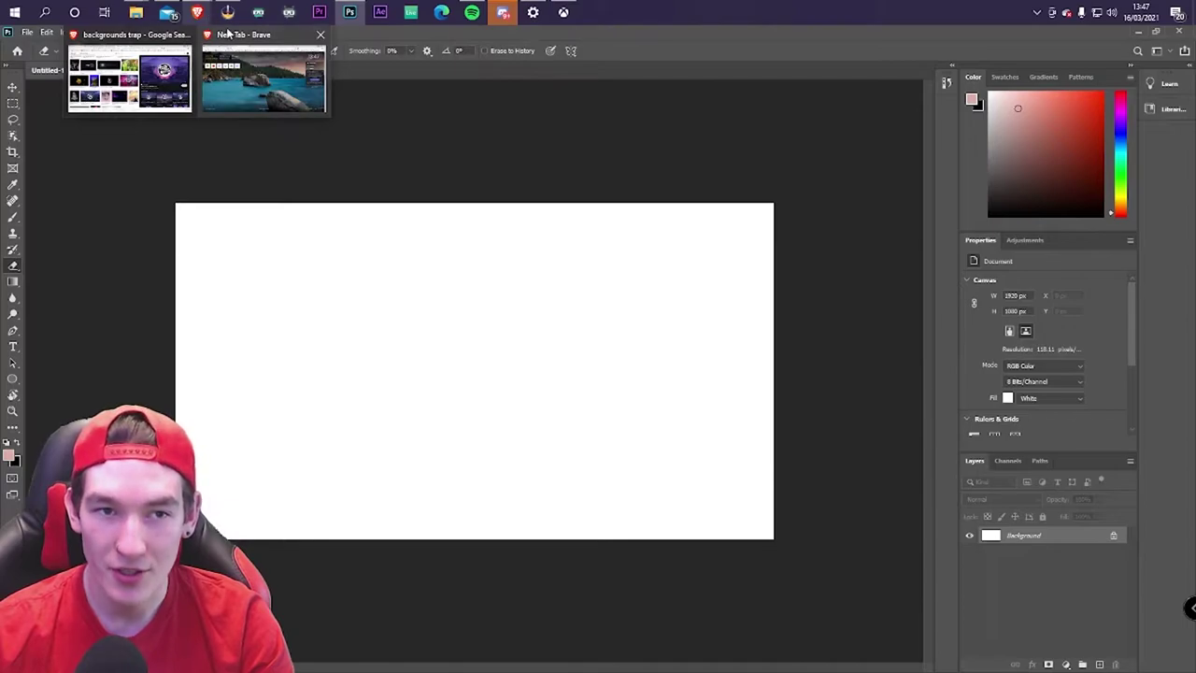
click(230, 33)
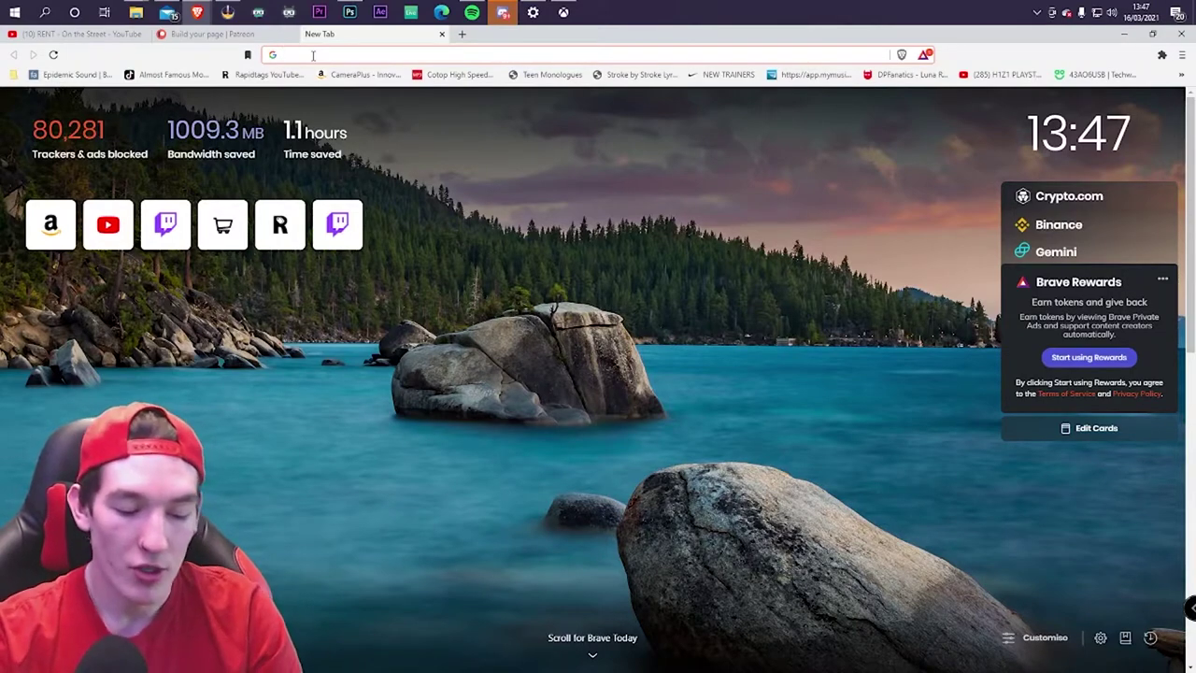
text(call of duty images)
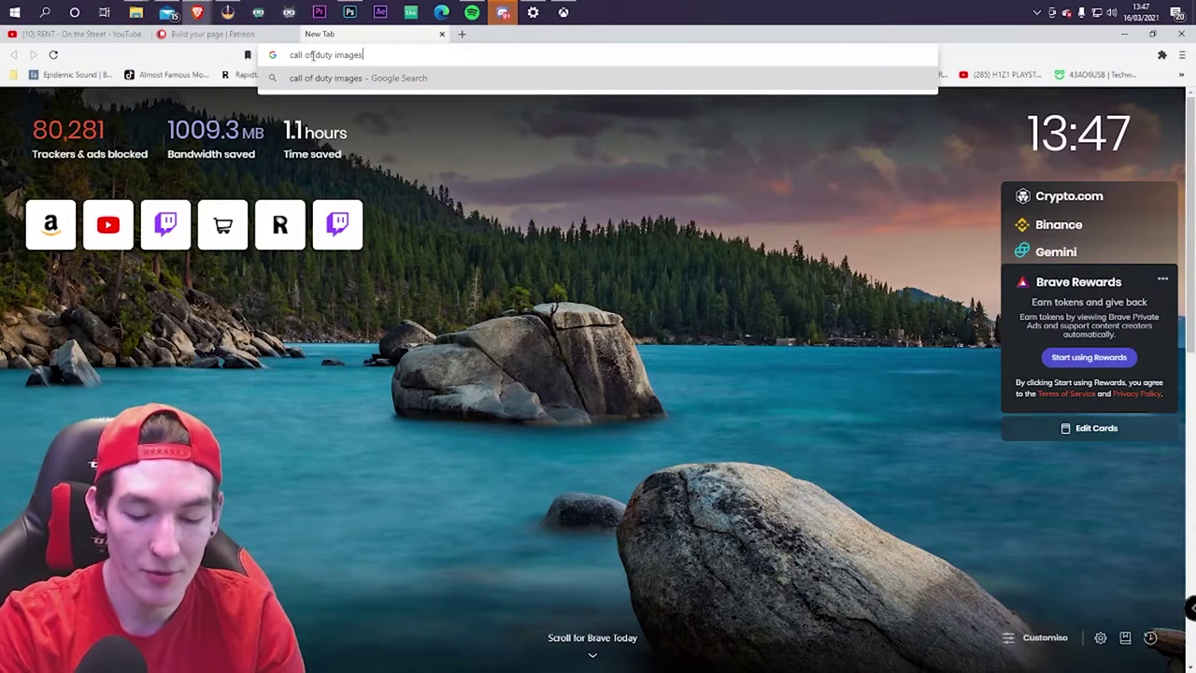
key(Return)
click(174, 166)
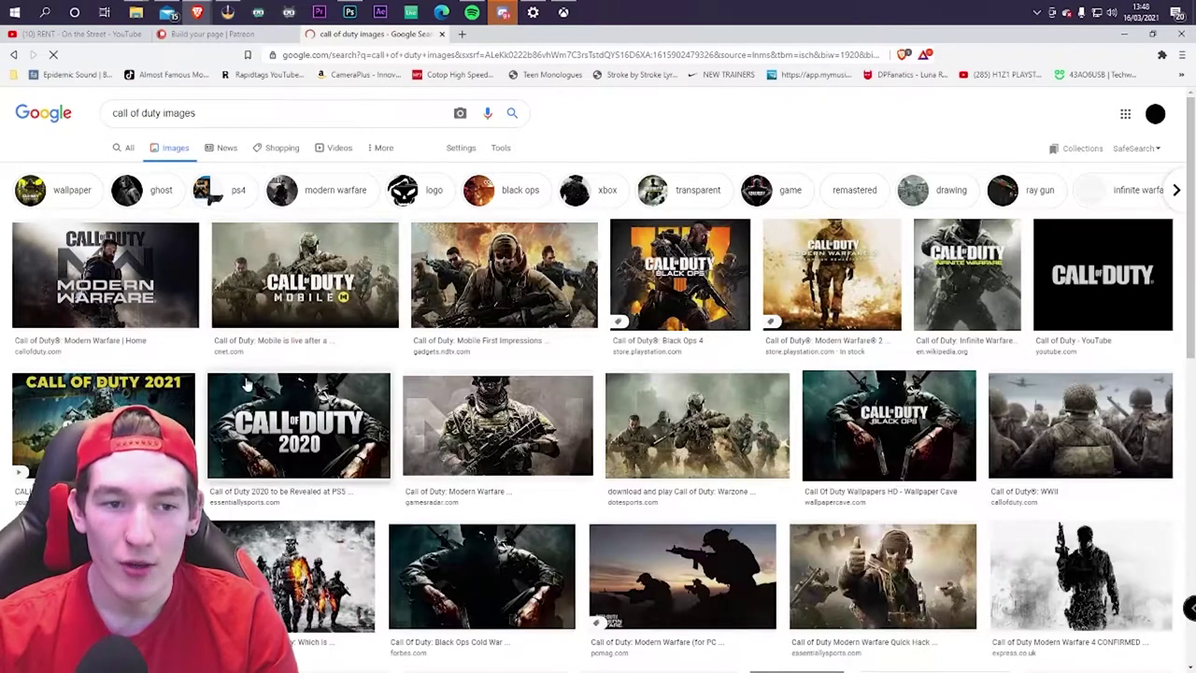
Find the 1920 × 1080 Modern Warfare image of the masked soldier giving a thumbs up and copy it
scroll(472, 385, down, 3)
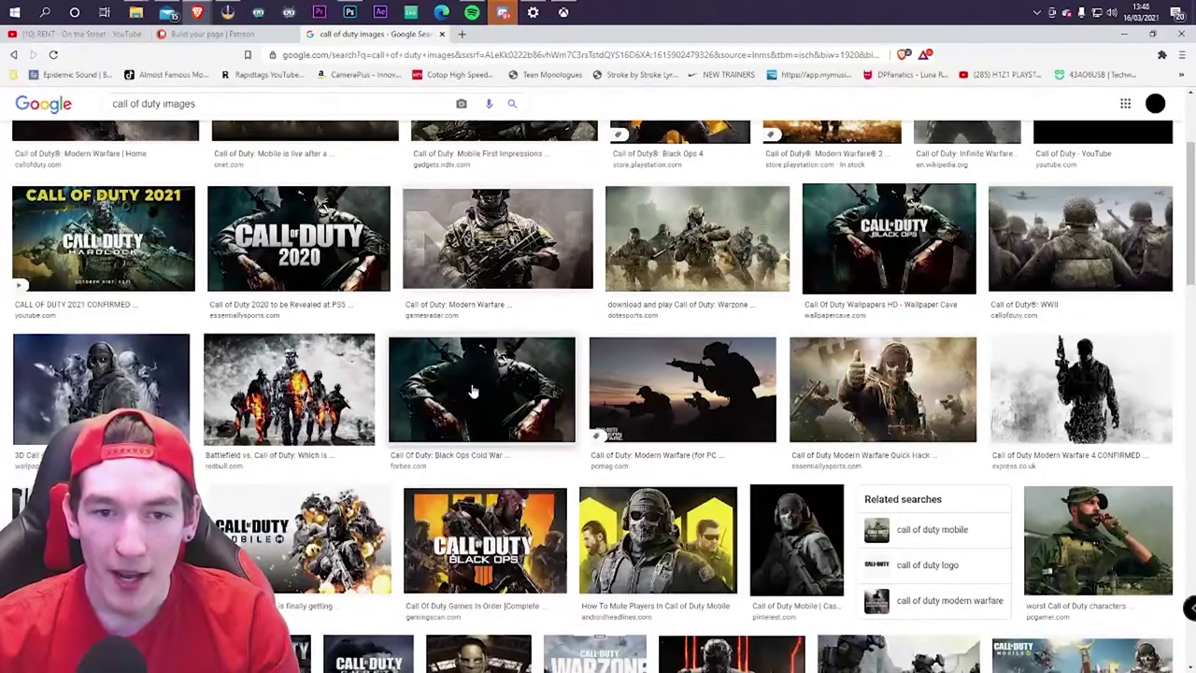
scroll(472, 385, up, 3)
scroll(468, 342, down, 3)
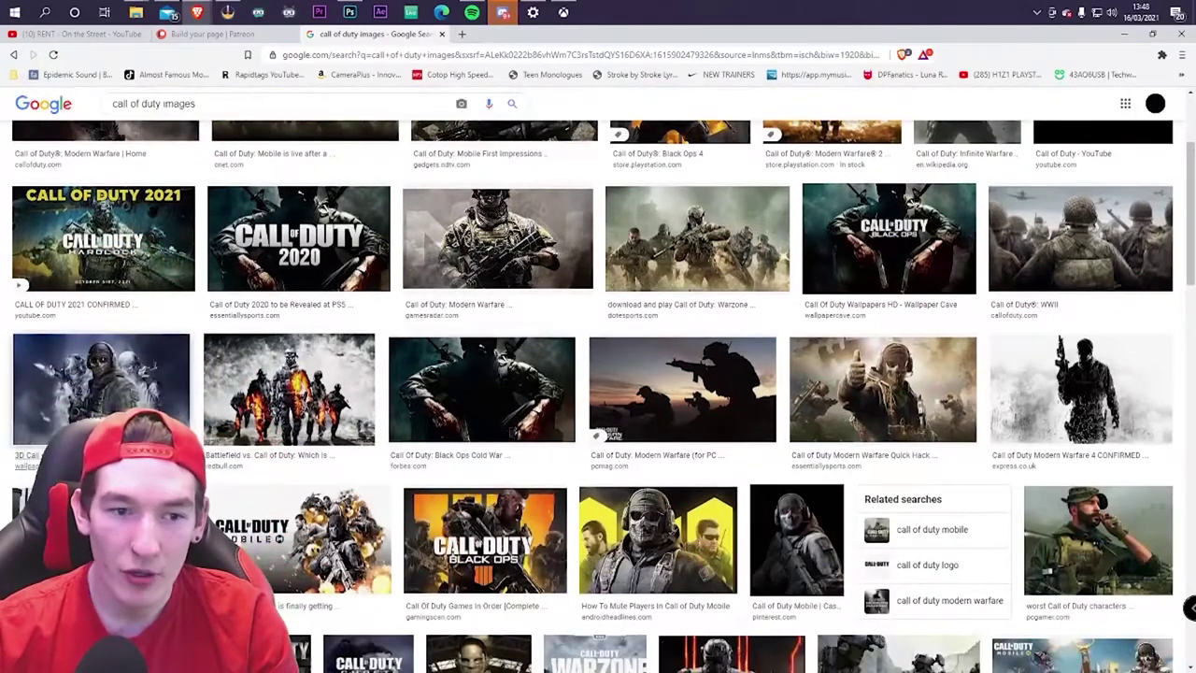
click(841, 393)
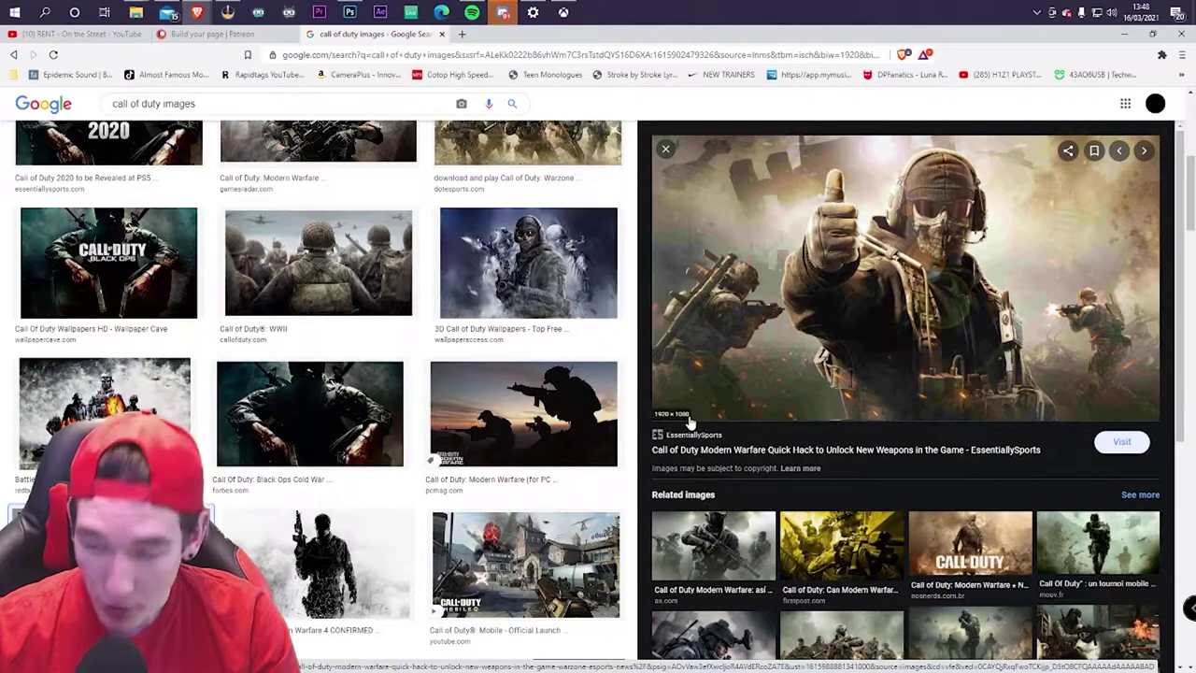
right_click(904, 245)
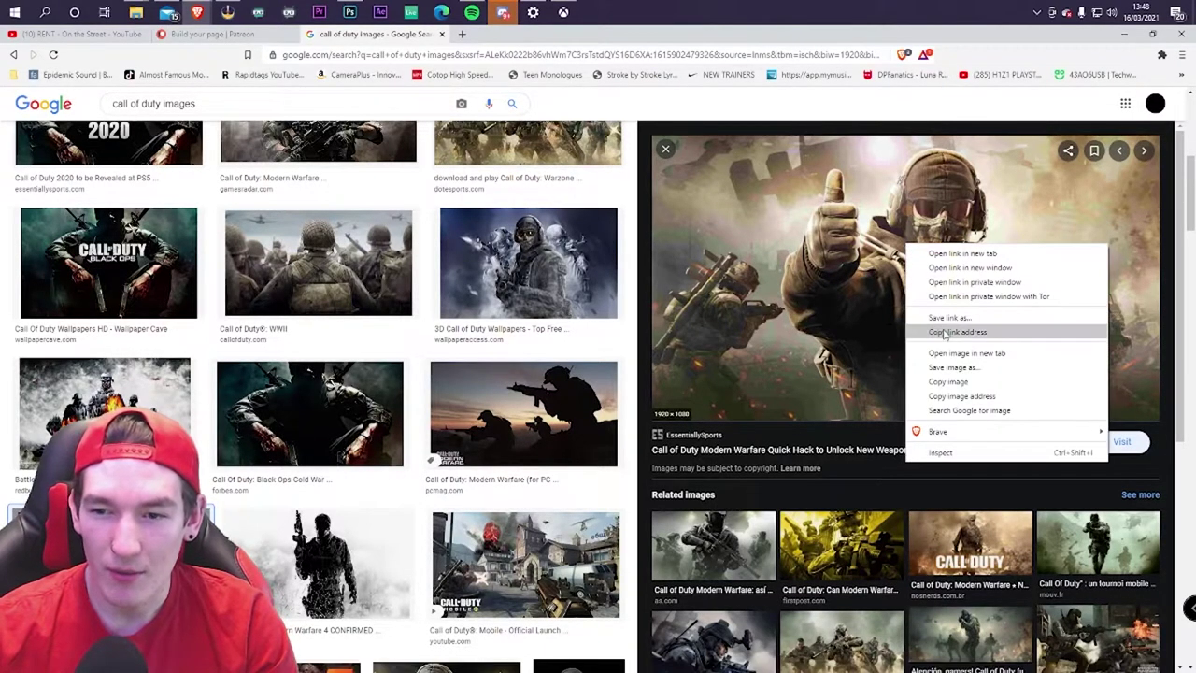
click(947, 381)
Switch back to Photoshop and place the copied soldier image into the blank document, filling the canvas
key(alt+Tab)
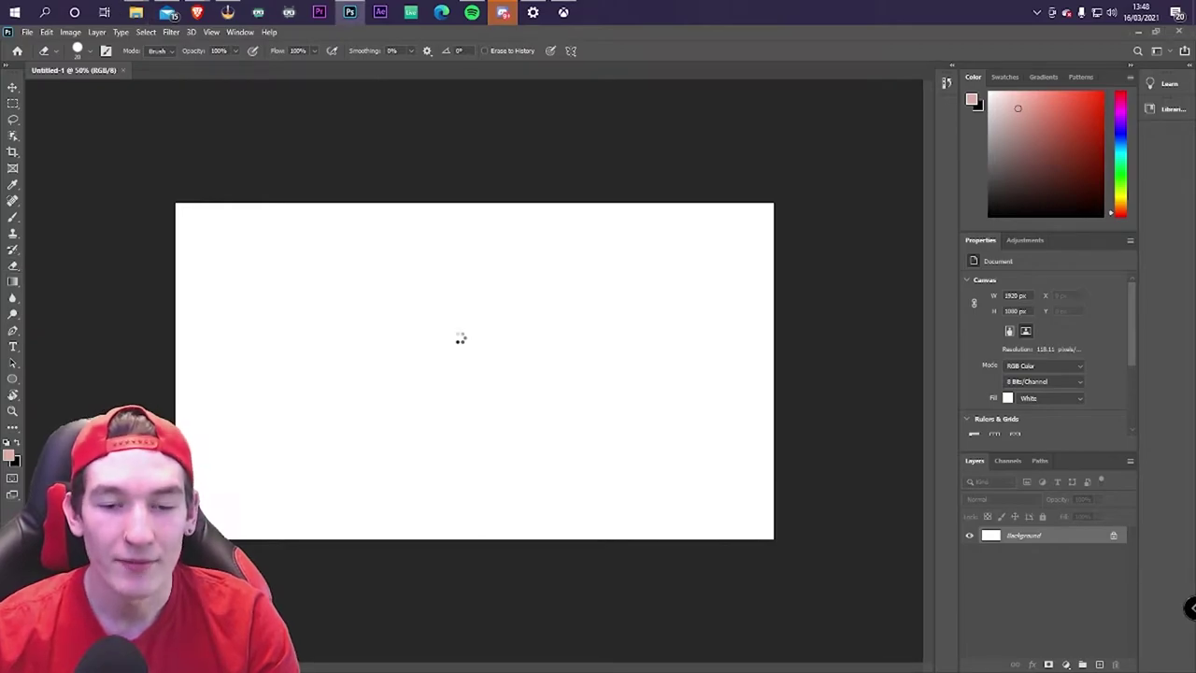
key(ctrl+v)
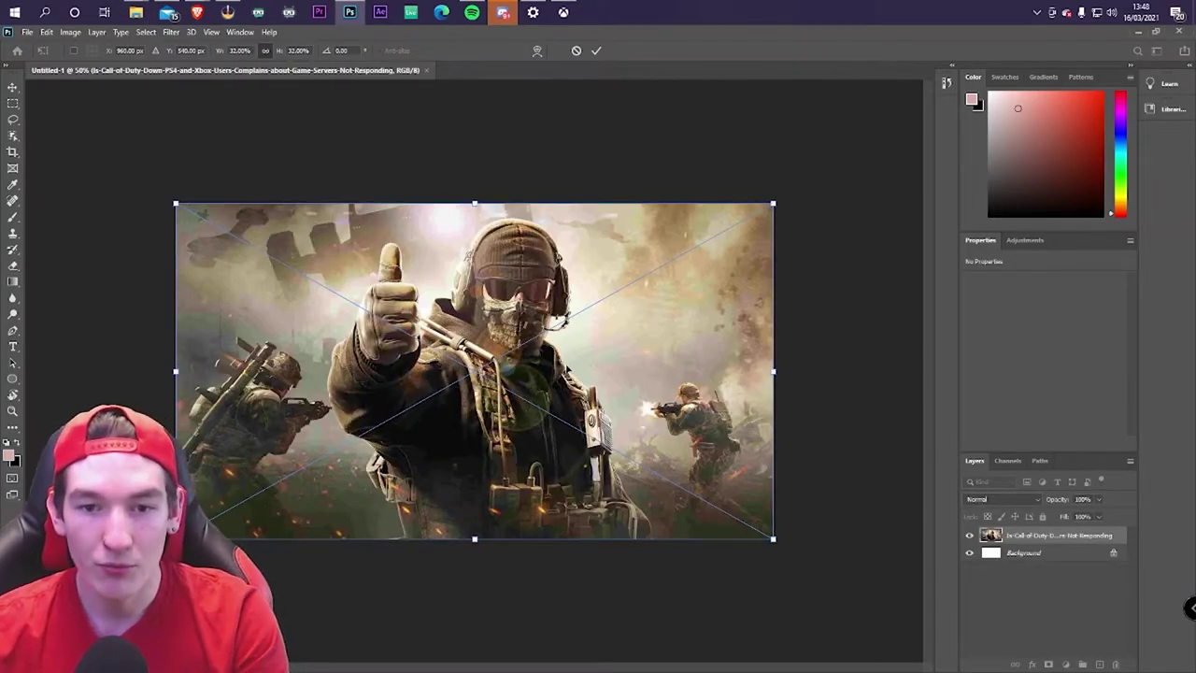
key(Return)
Rasterize the placed soldier image so that it becomes an editable pixel layer
key(e)
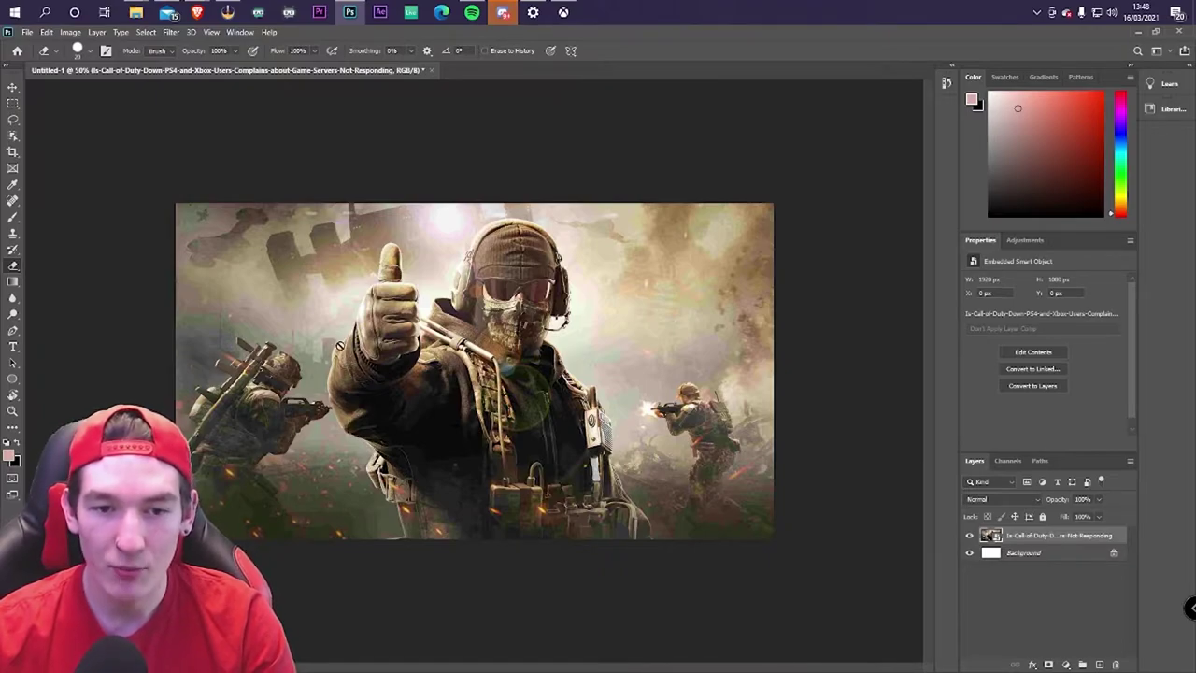
click(495, 349)
key(Return)
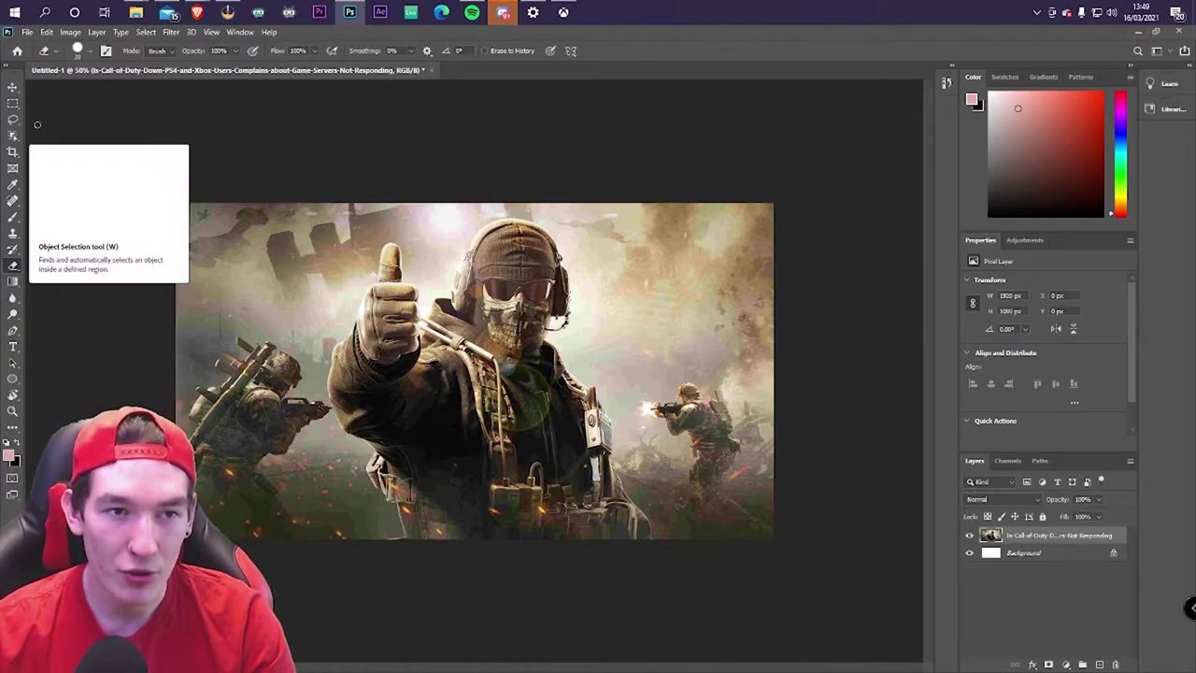
click(12, 87)
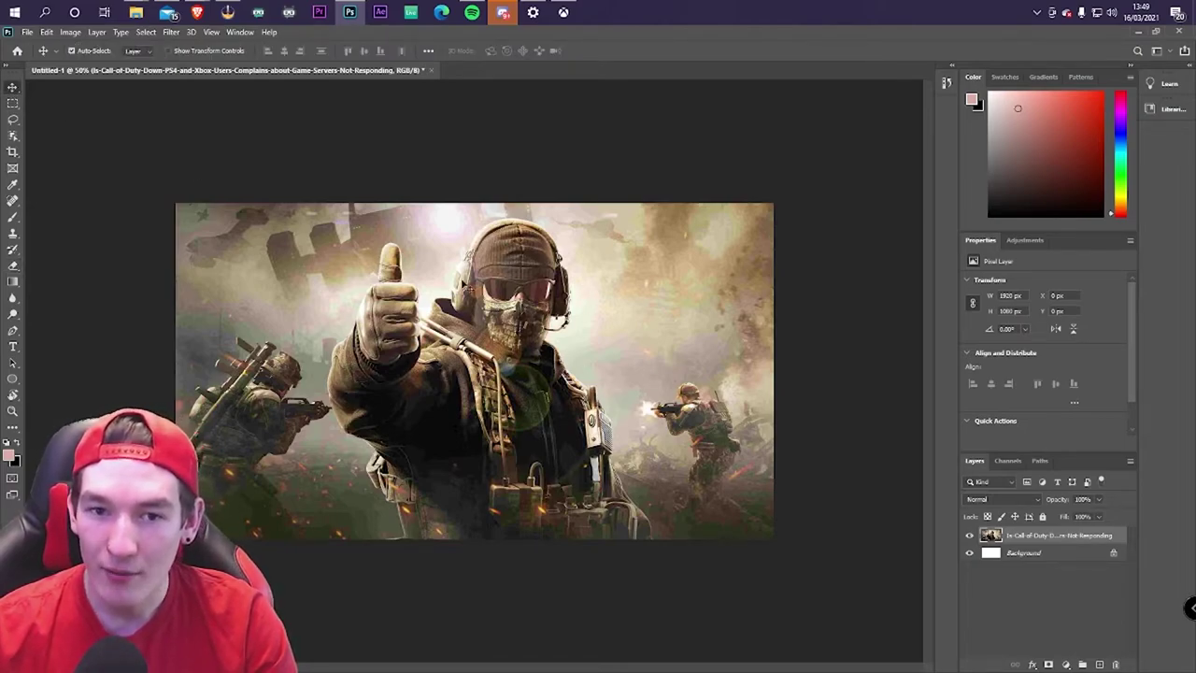
click(1035, 555)
click(1037, 538)
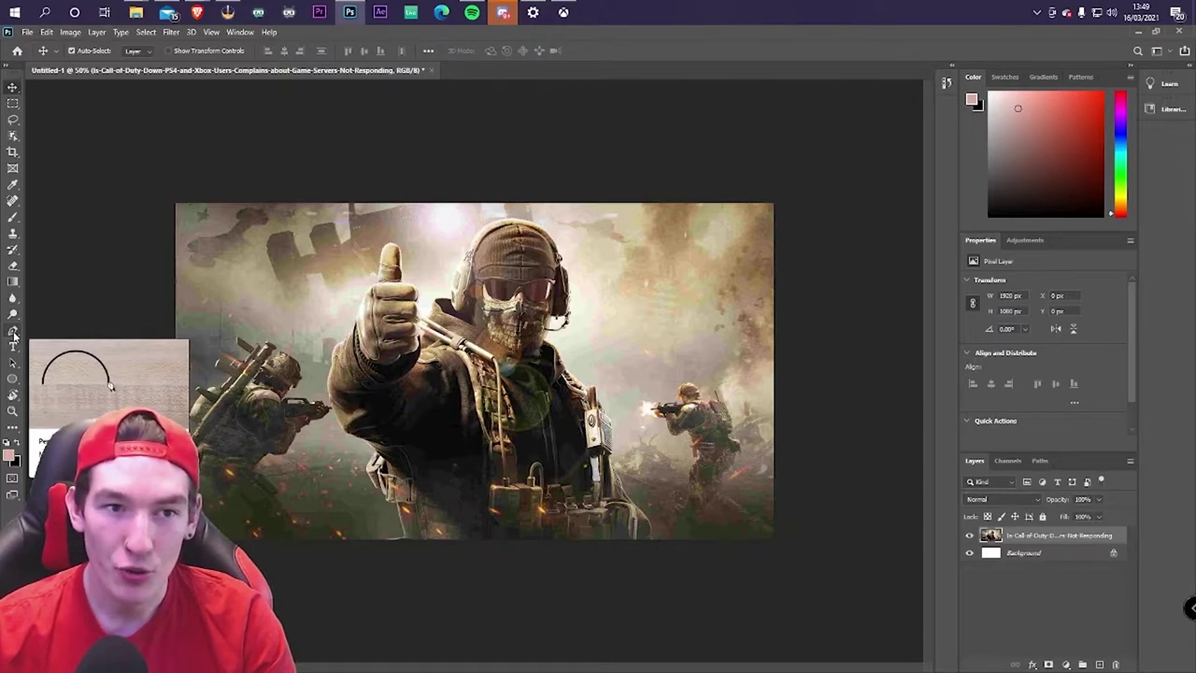
Select the central thumbs-up soldier with the Object Selection tool and copy the selection to a new layer with Layer Via Copy
click(13, 138)
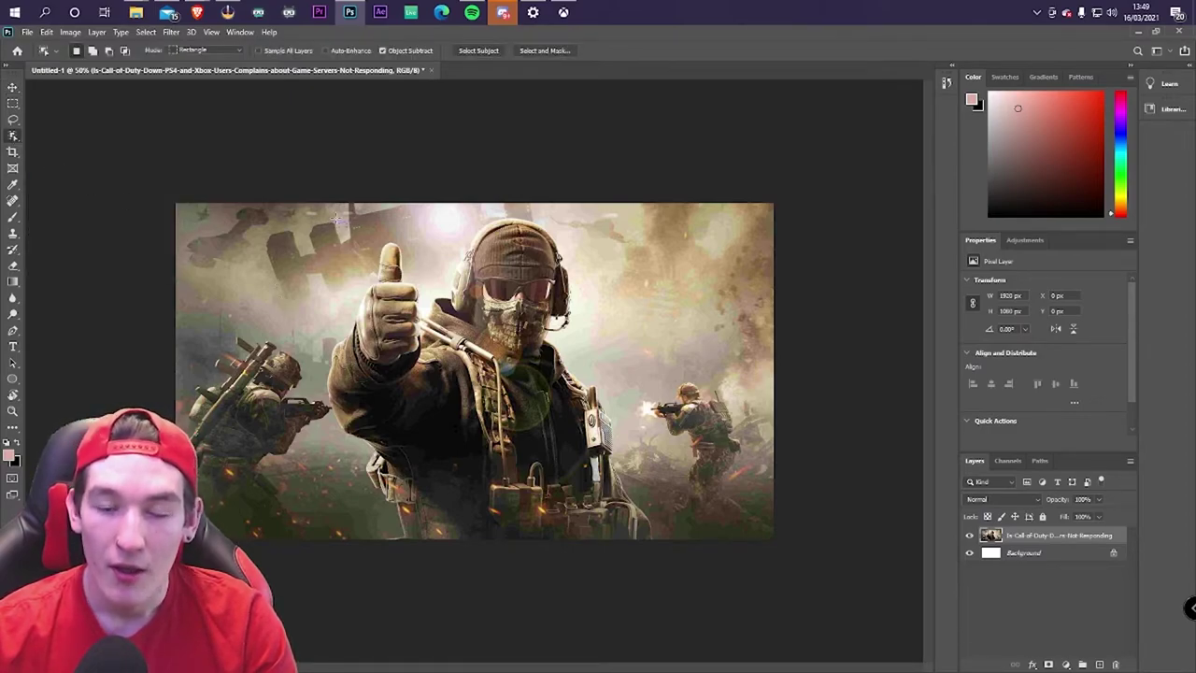
drag(330, 203, 678, 529)
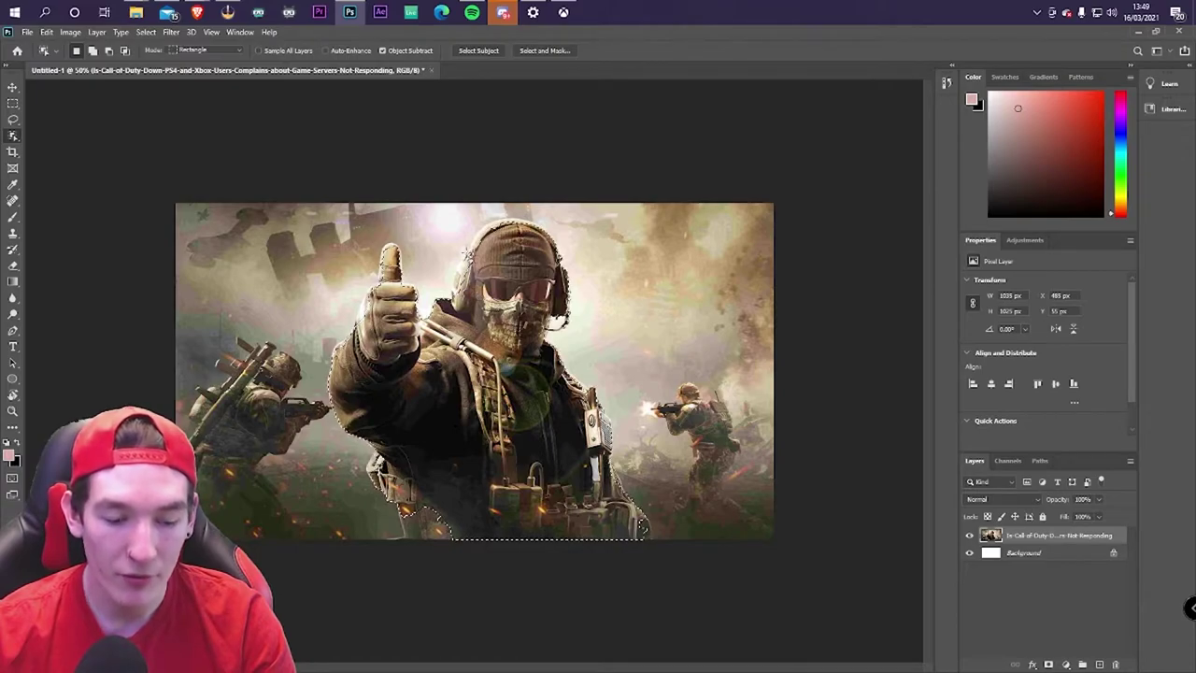
key(ctrl+d)
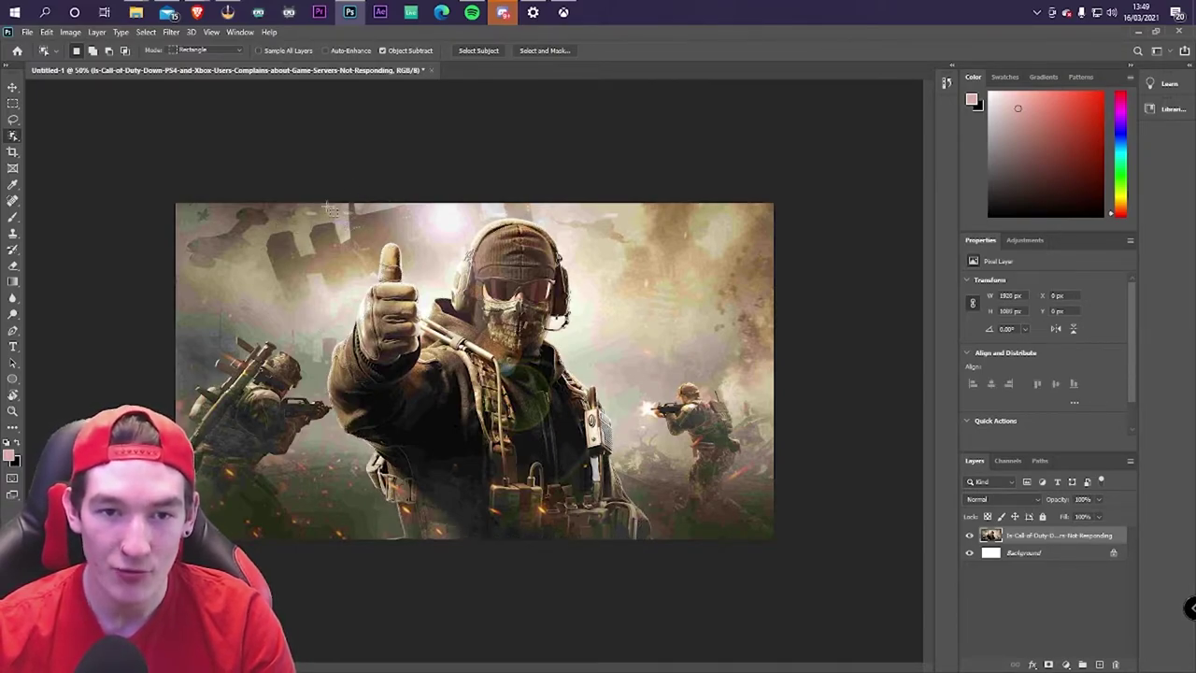
drag(325, 204, 657, 542)
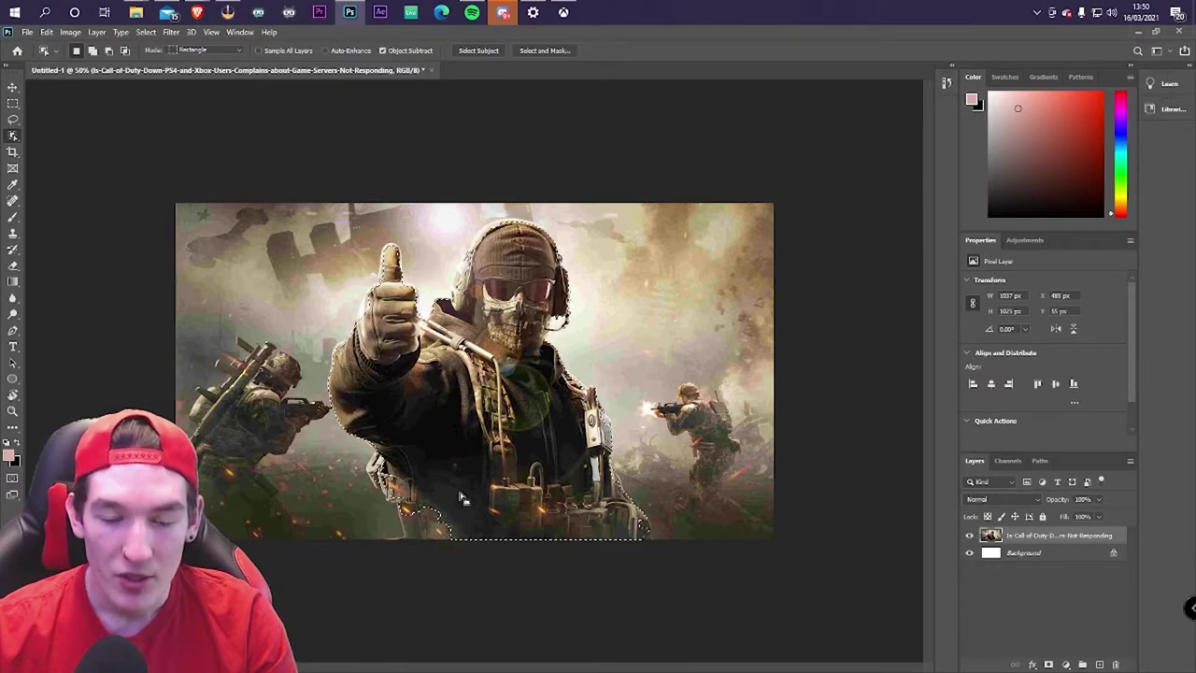
right_click(501, 437)
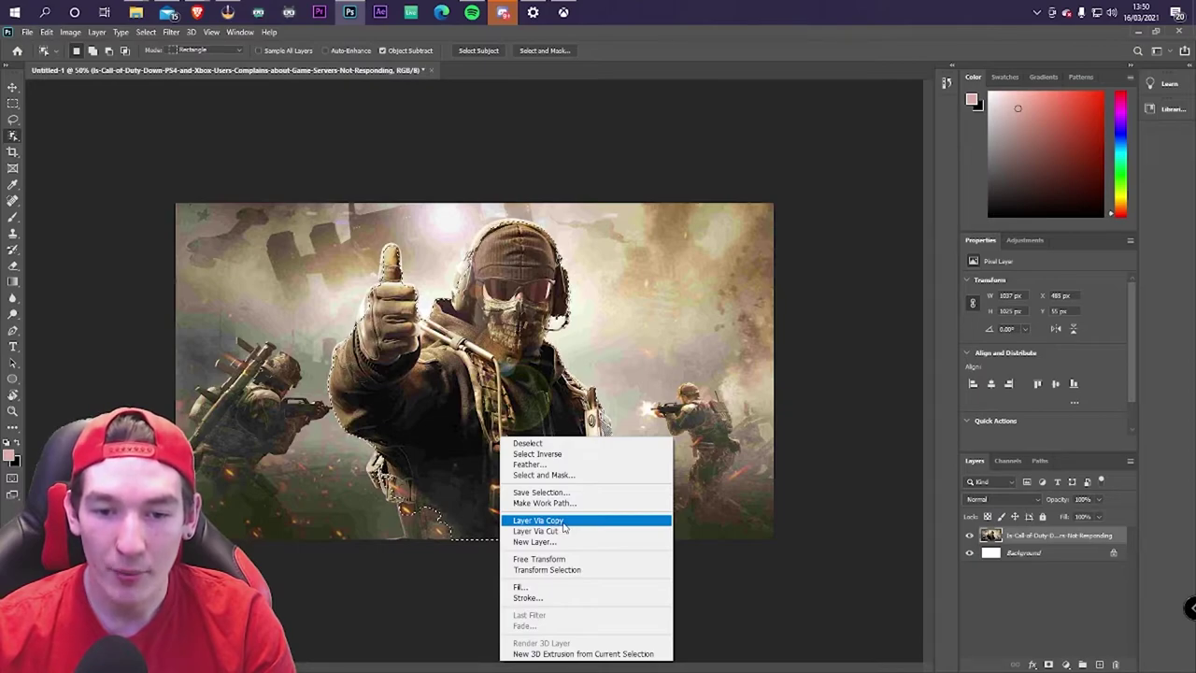
click(558, 520)
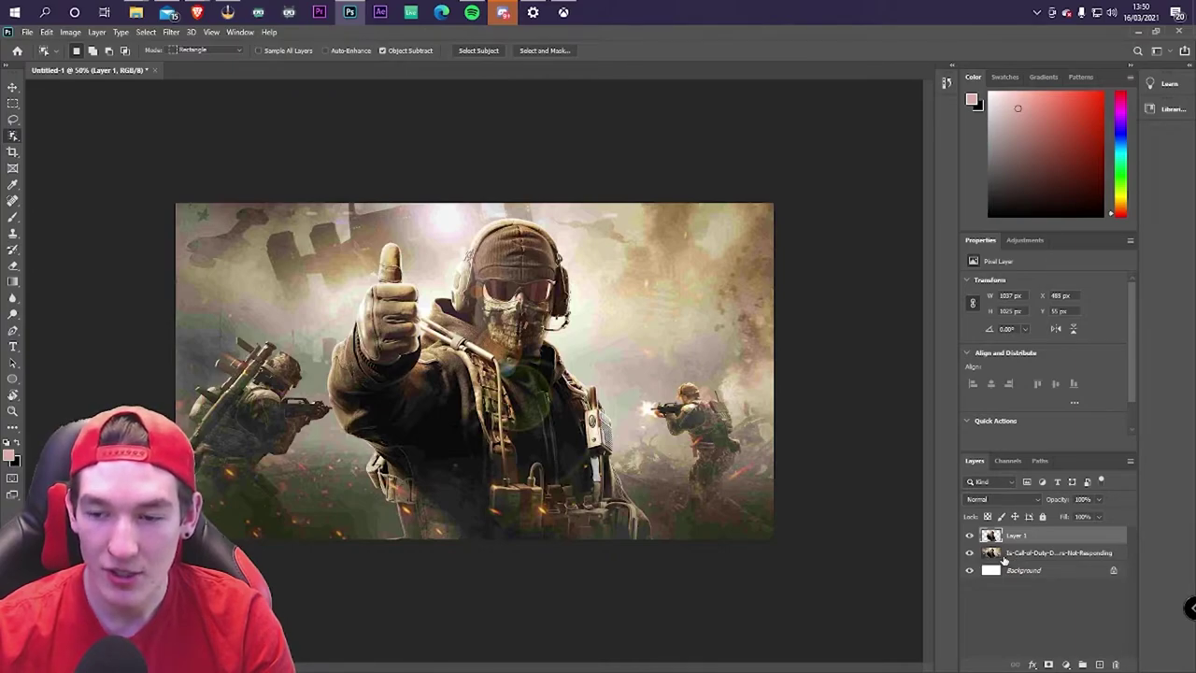
Hide the full soldier image layer to inspect the cutout's edges against the white background
click(979, 555)
click(970, 553)
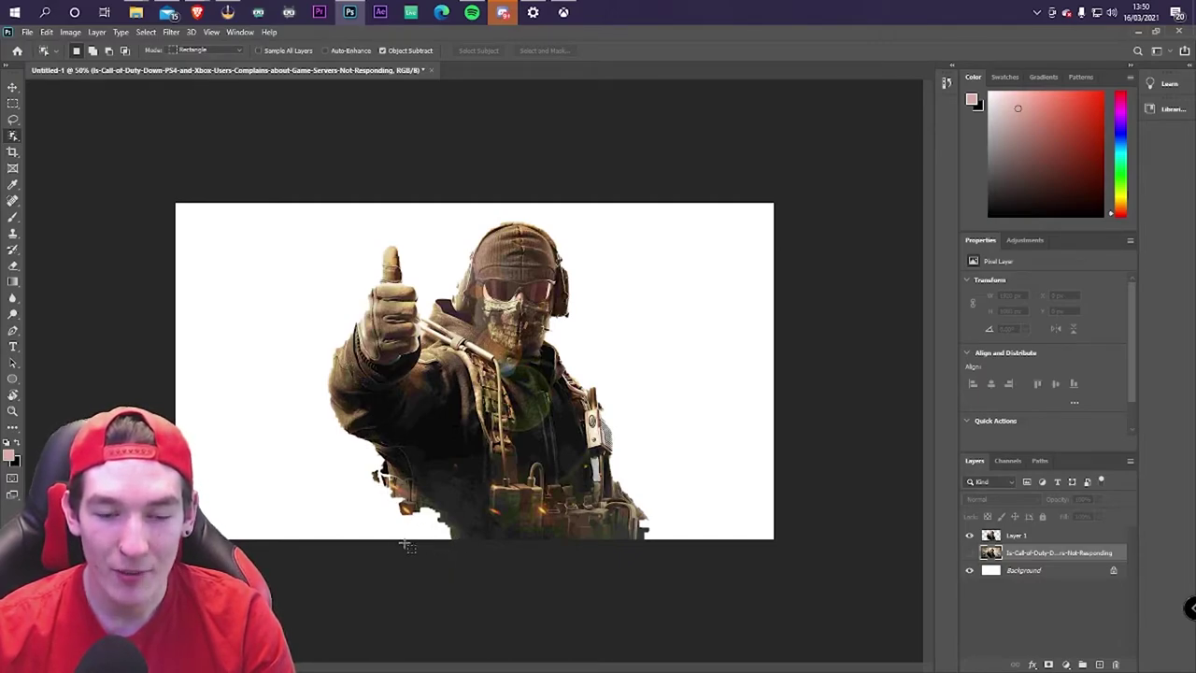
Try to use the Spot Healing Brush on the hidden full image layer
click(12, 201)
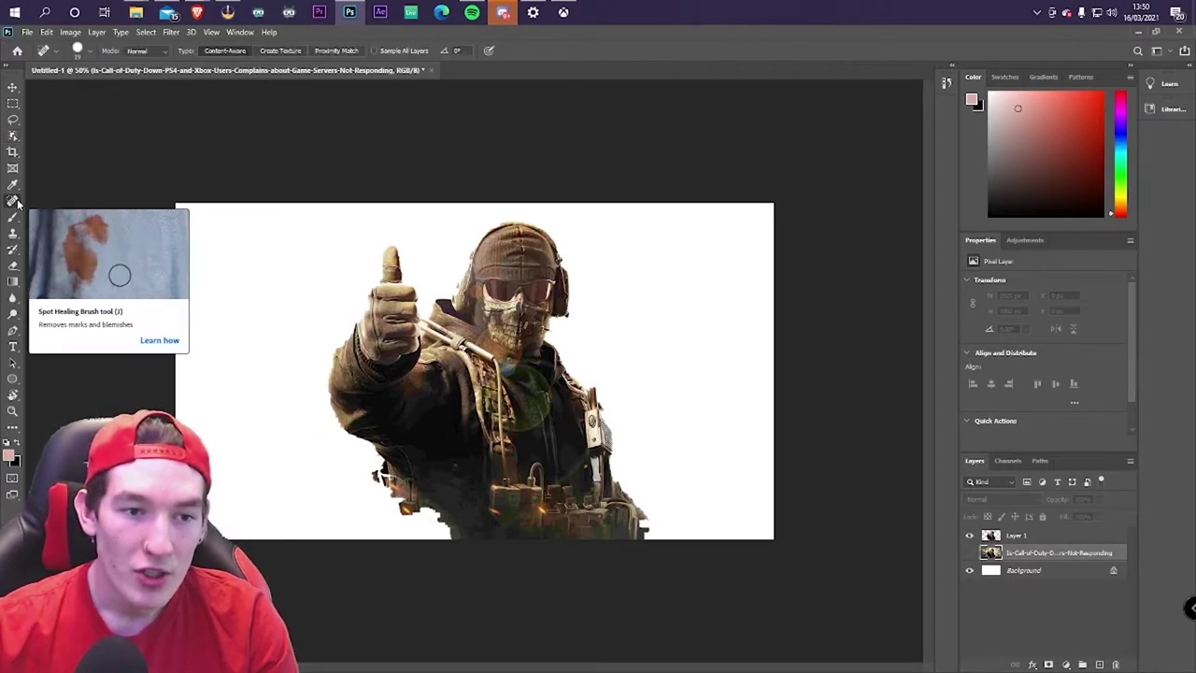
click(209, 312)
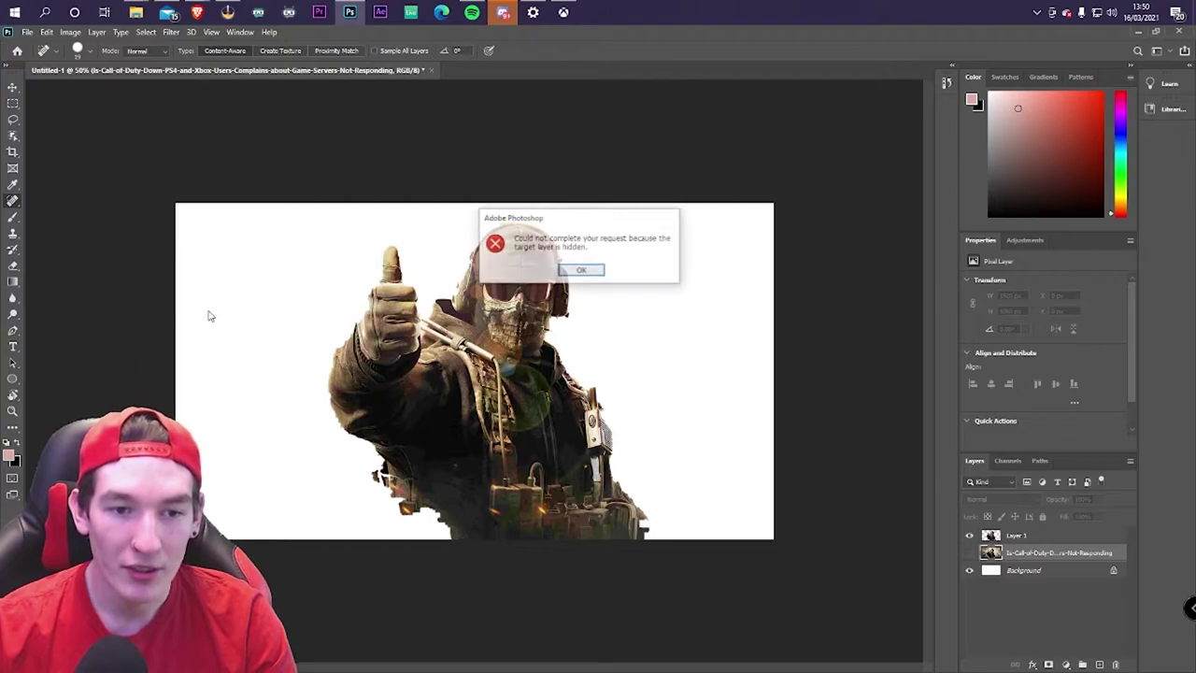
click(581, 271)
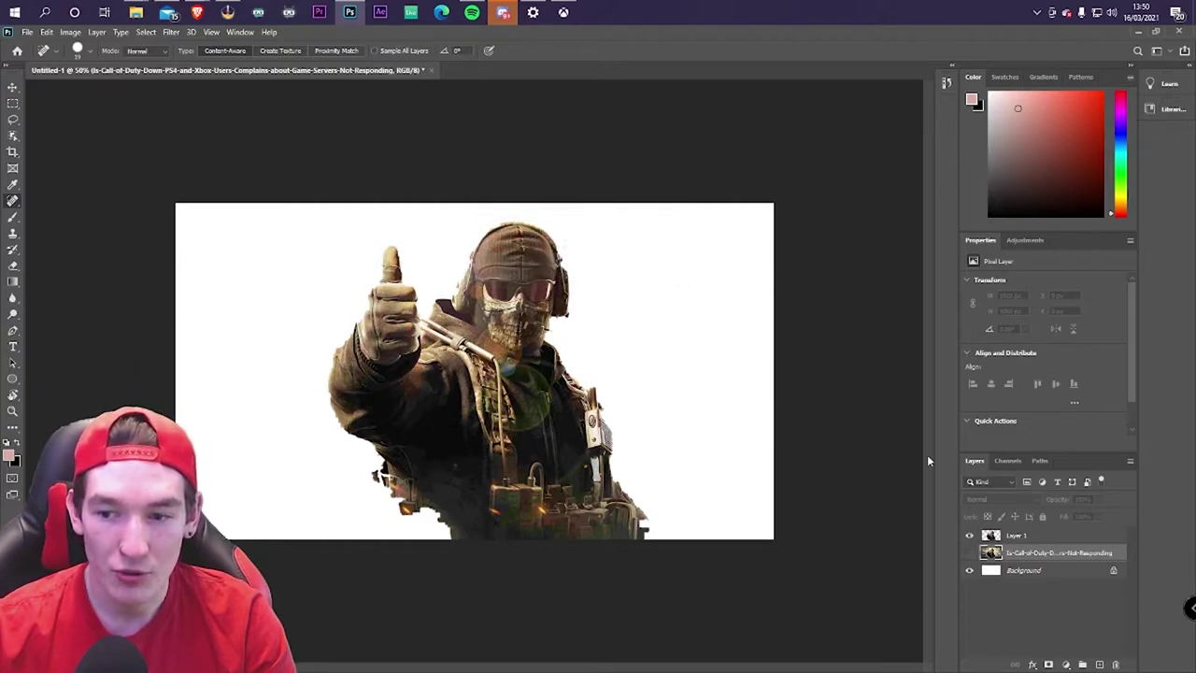
click(1037, 538)
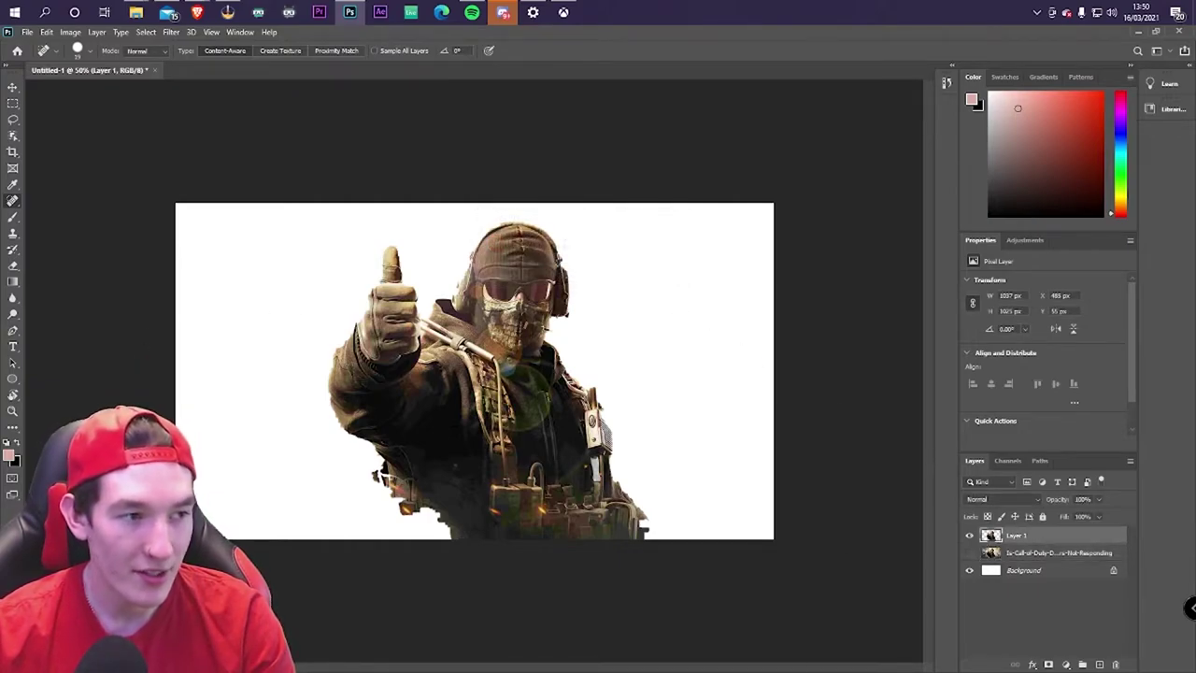
click(1023, 555)
click(577, 289)
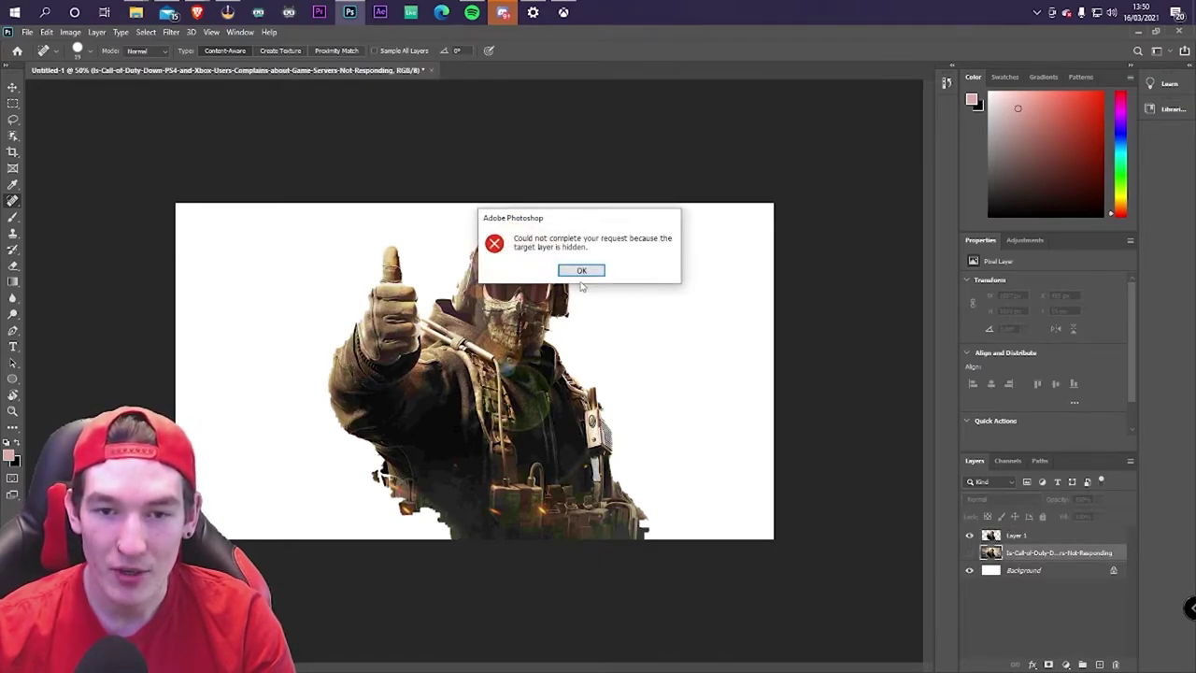
click(581, 271)
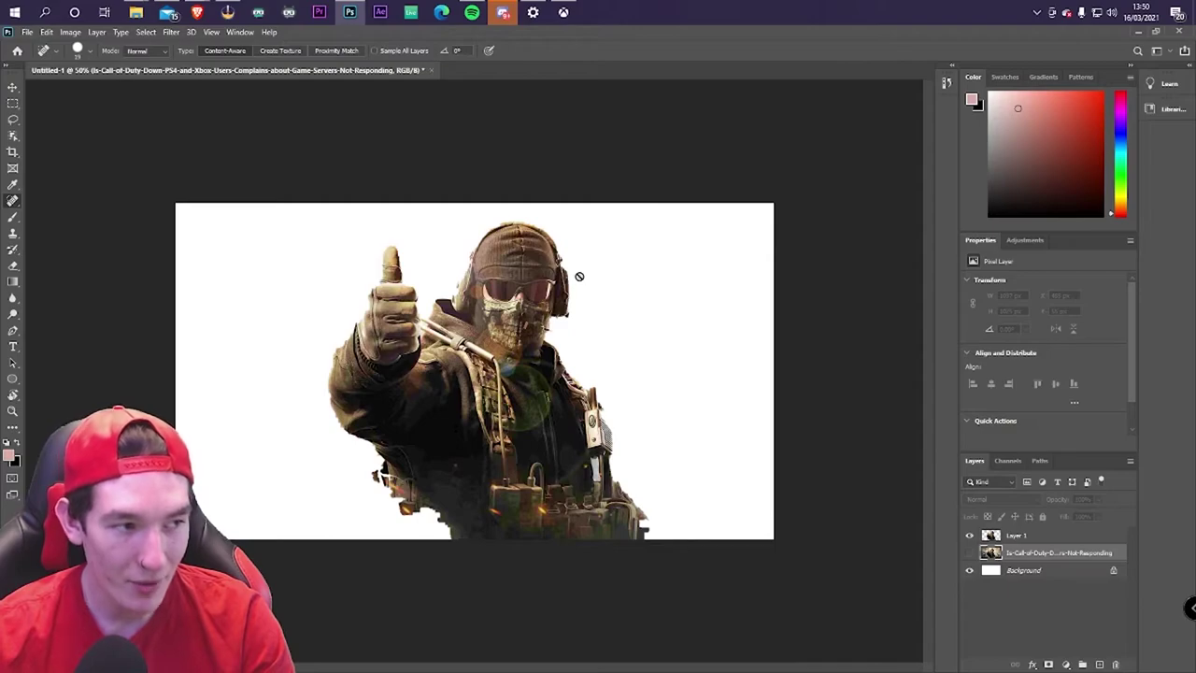
Make the soldier cutout layer active and show the full image layer beneath it again
click(1003, 536)
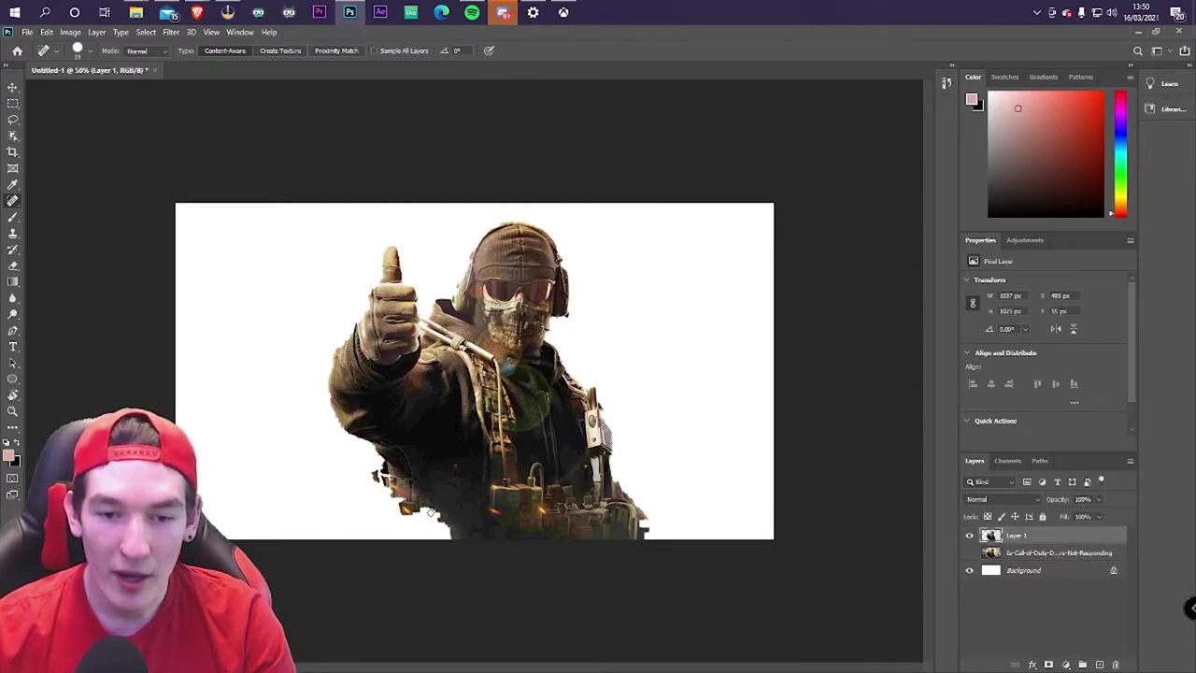
click(969, 553)
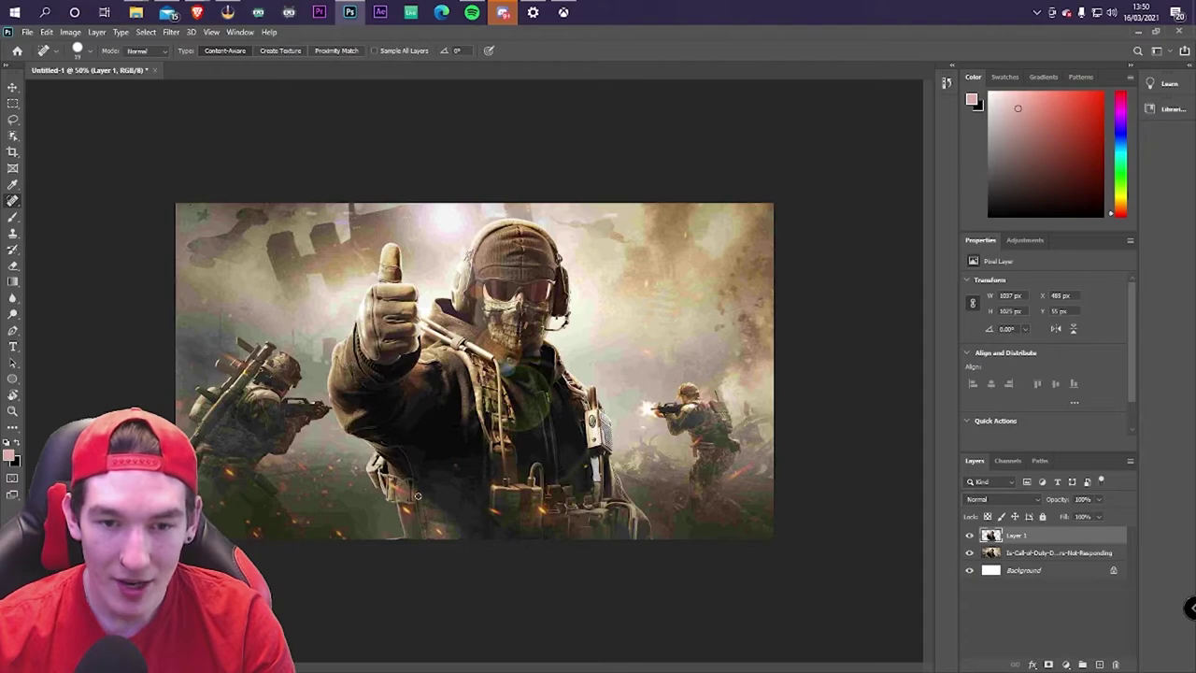
Hide the full soldier image layer and fill in the cutout's missing hip area below the raised arm with the Spot Healing Brush
click(969, 553)
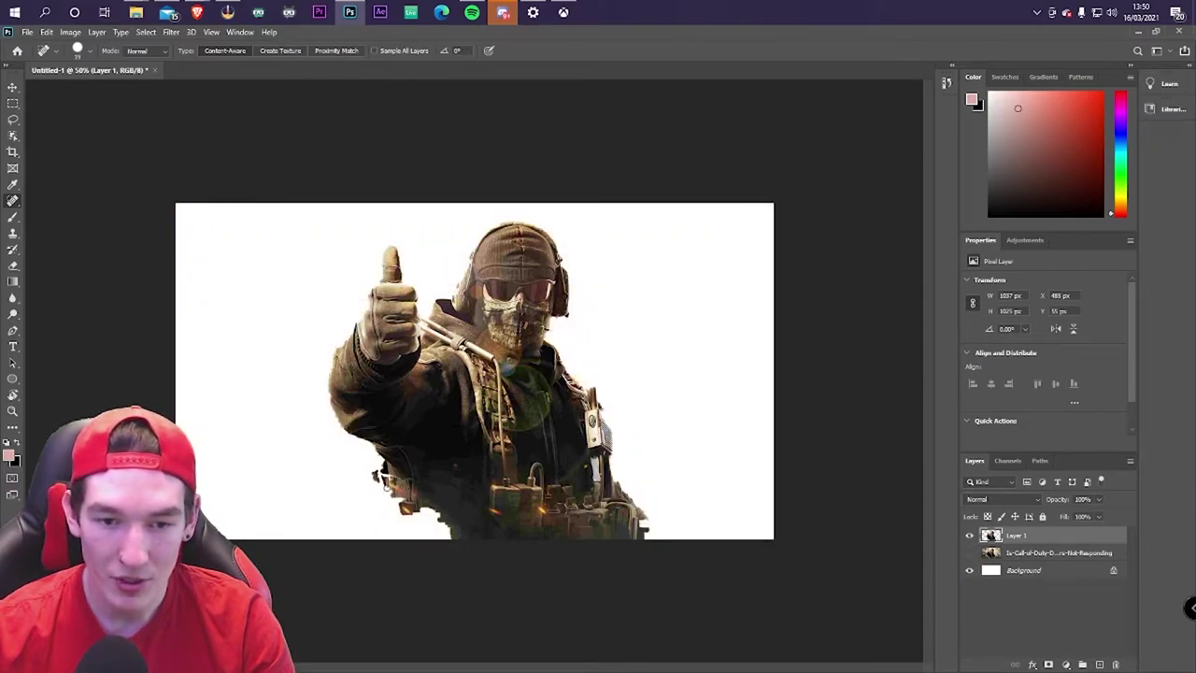
mouse_move(385, 486)
mouse_down()
mouse_move(454, 540)
mouse_move(447, 515)
mouse_move(431, 512)
mouse_move(400, 538)
mouse_up()
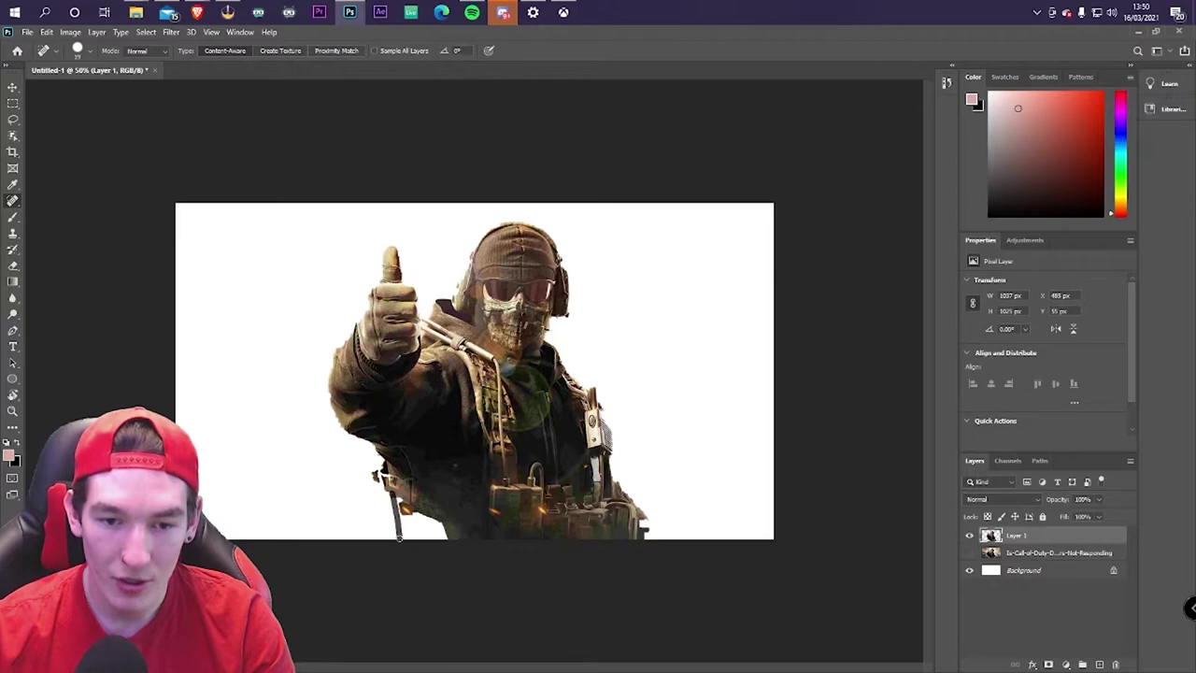
drag(398, 495, 411, 550)
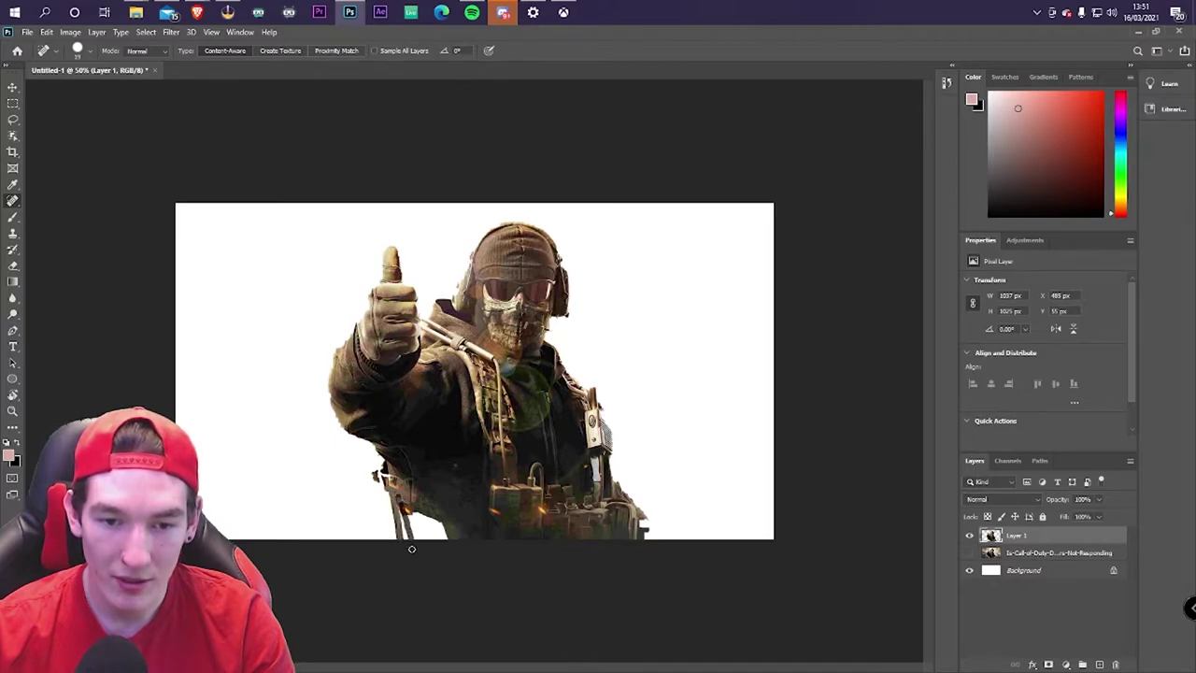
mouse_move(396, 504)
mouse_down()
mouse_move(407, 544)
mouse_move(421, 514)
mouse_move(434, 521)
mouse_move(411, 509)
mouse_move(442, 523)
mouse_move(432, 520)
mouse_move(439, 542)
mouse_move(427, 523)
mouse_up()
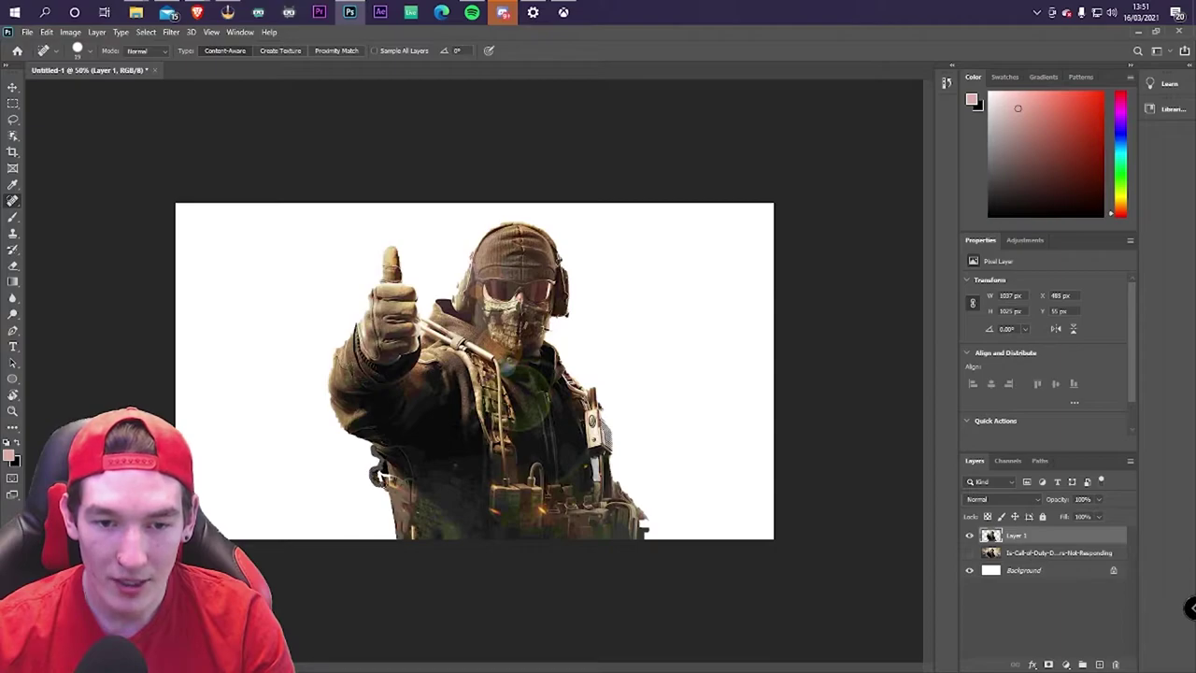
drag(387, 491, 394, 537)
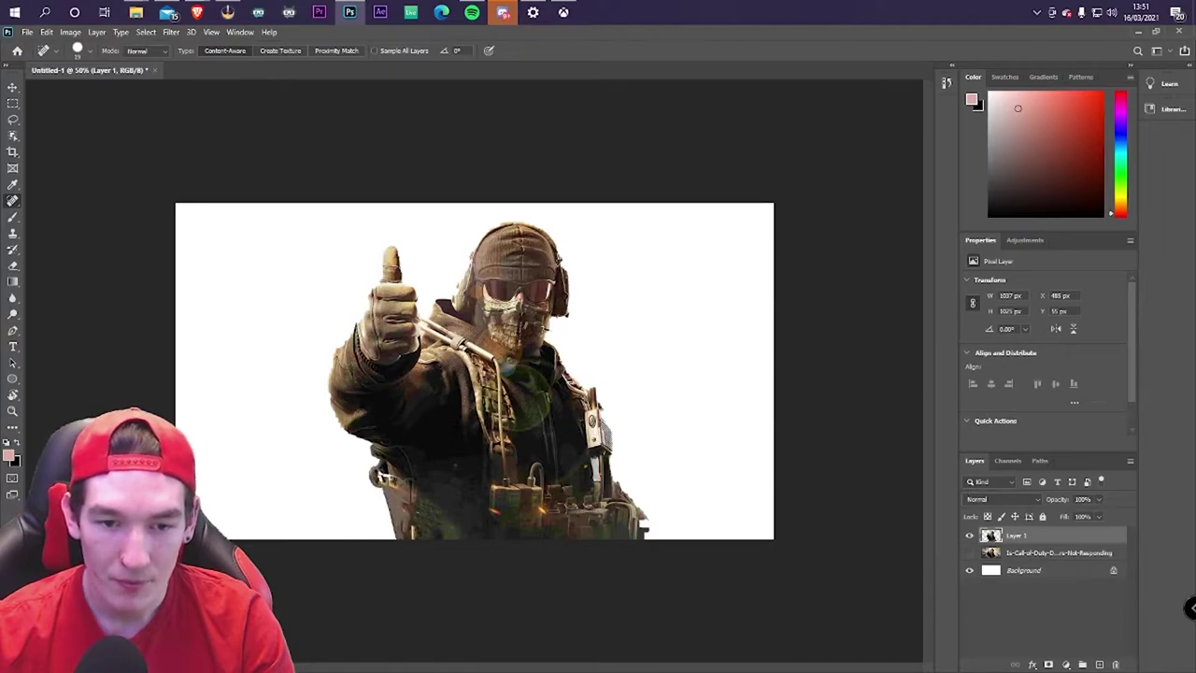
drag(381, 462, 383, 479)
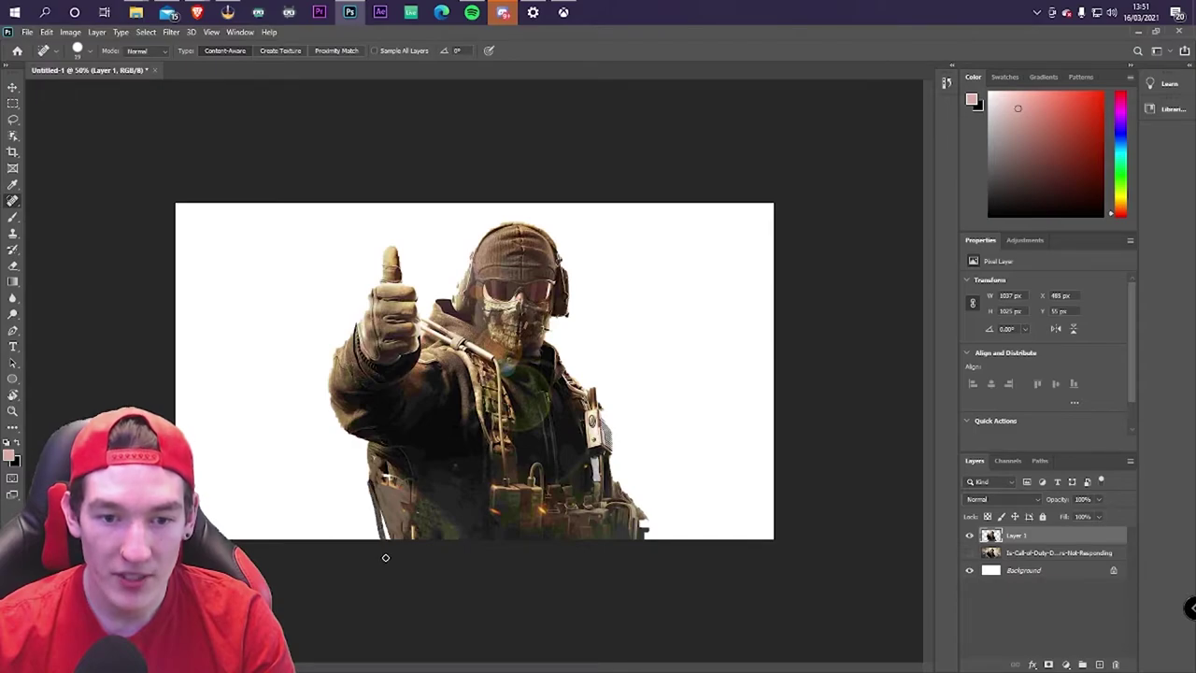
drag(382, 484, 387, 539)
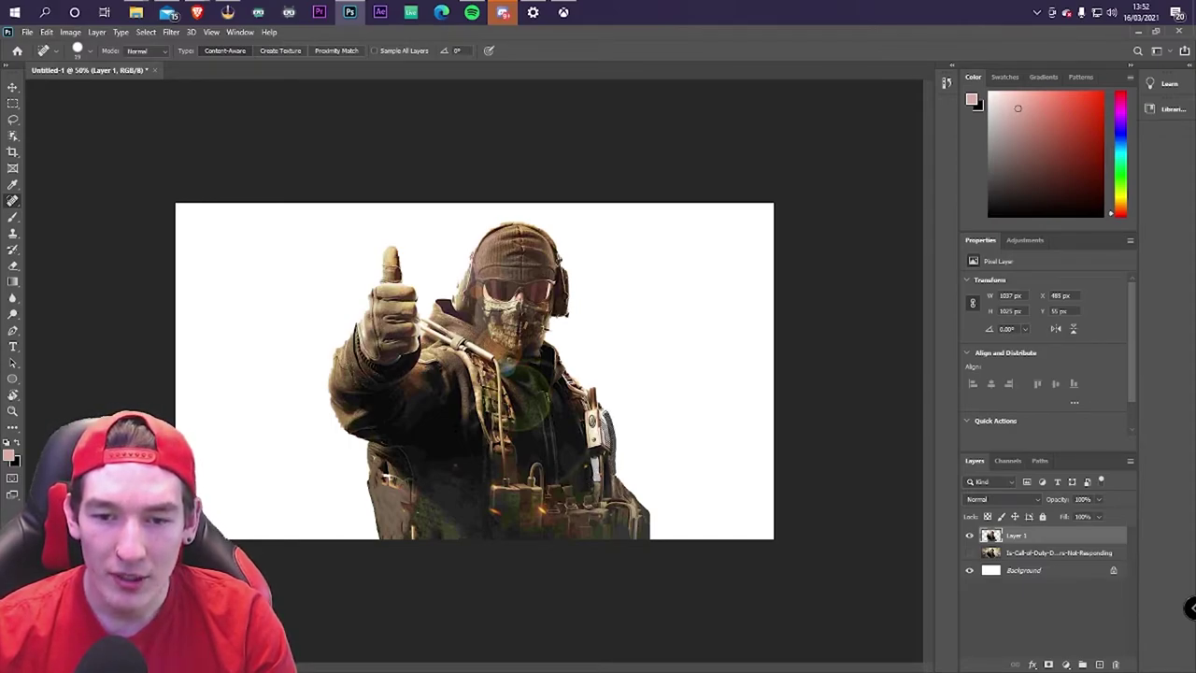
Smooth and rebuild the outer edge of the chest radio and the vest below it with the Spot Healing Brush
drag(599, 397, 609, 472)
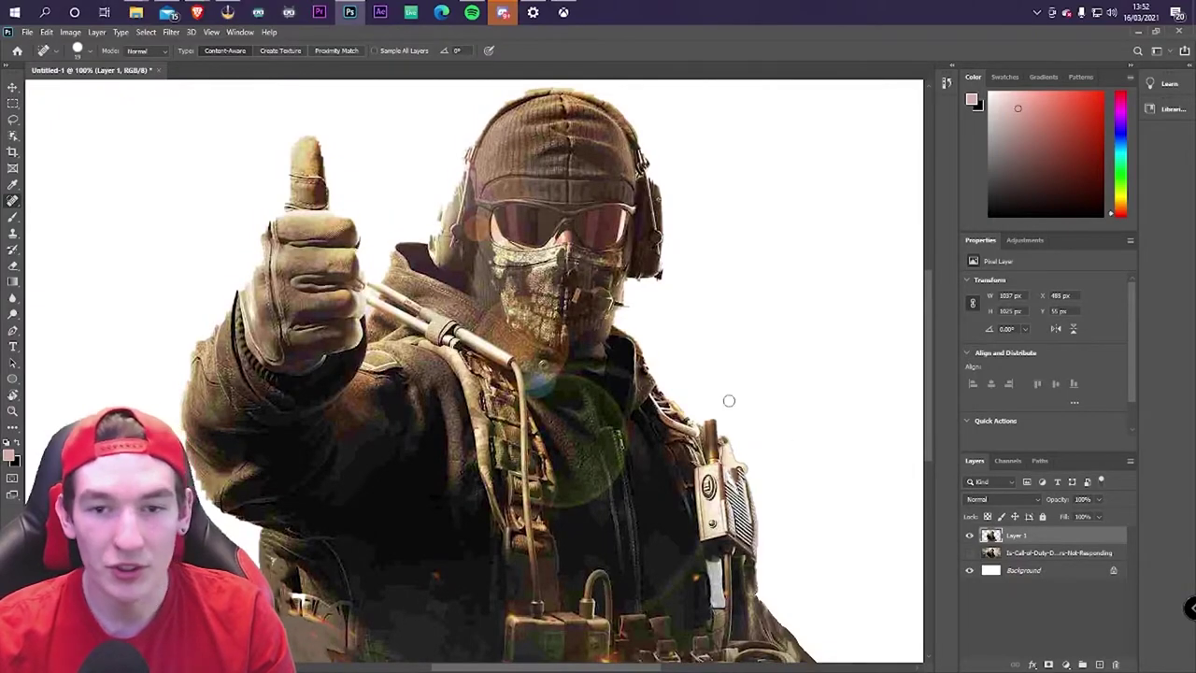
drag(930, 288, 936, 332)
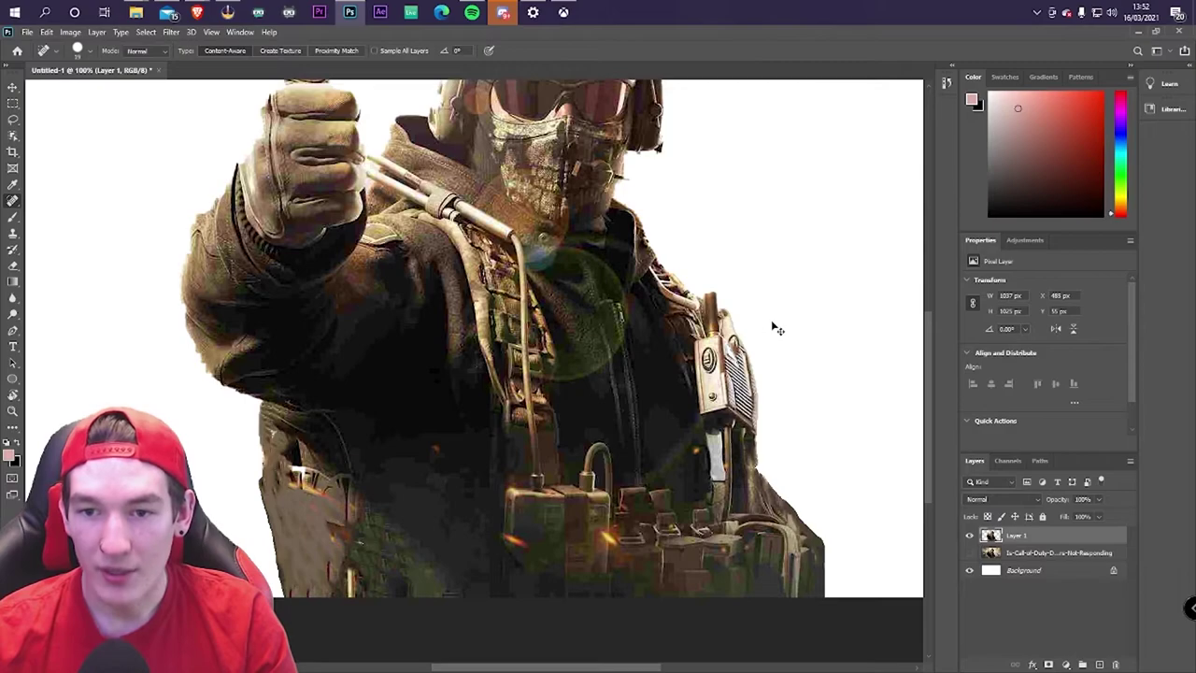
drag(758, 318, 747, 463)
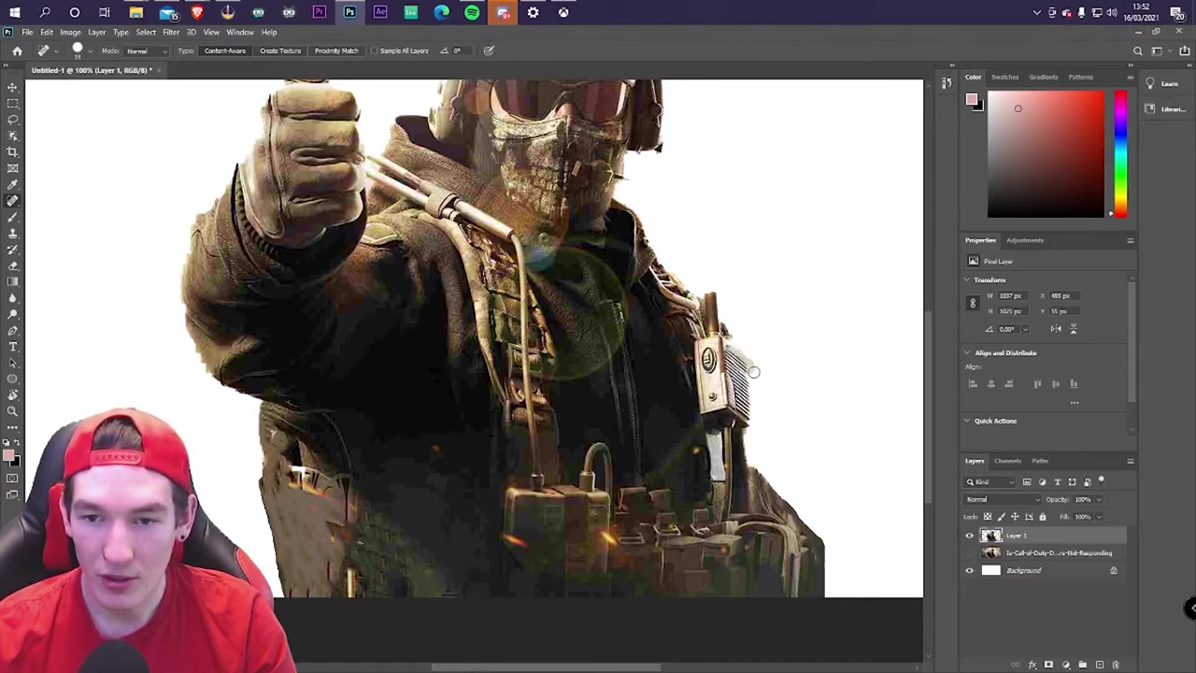
drag(750, 372, 751, 416)
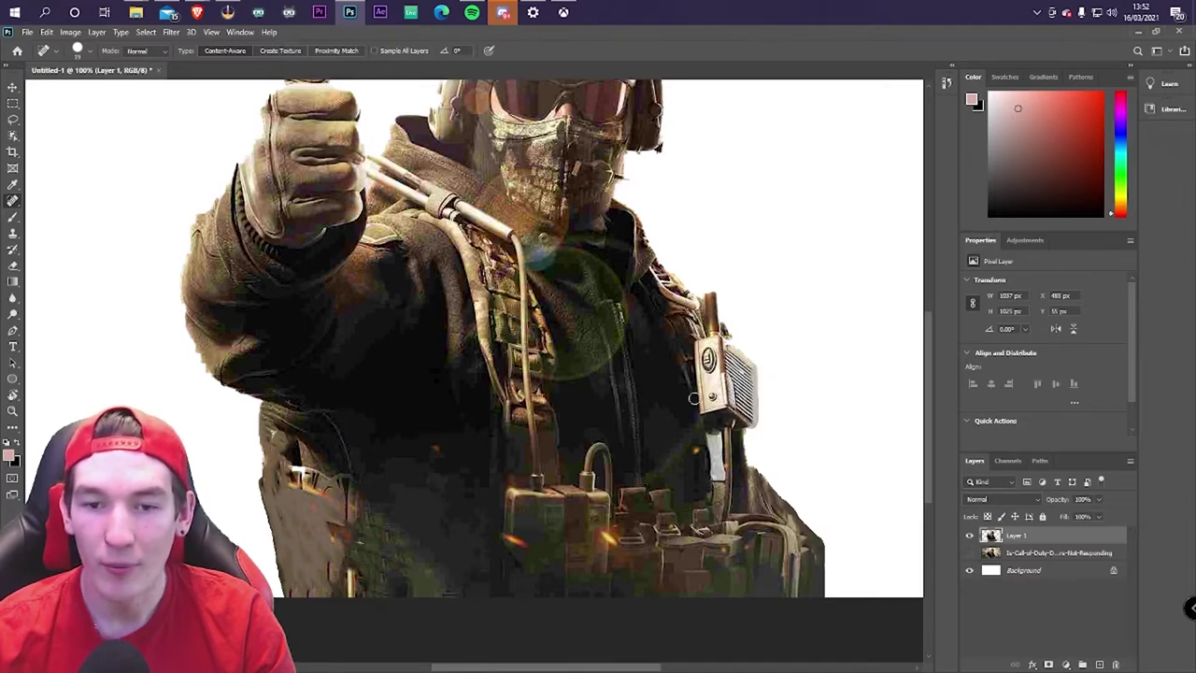
Fill in the missing outer edge of the thumbs-up glove with the Spot Healing Brush
scroll(252, 198, up, 3)
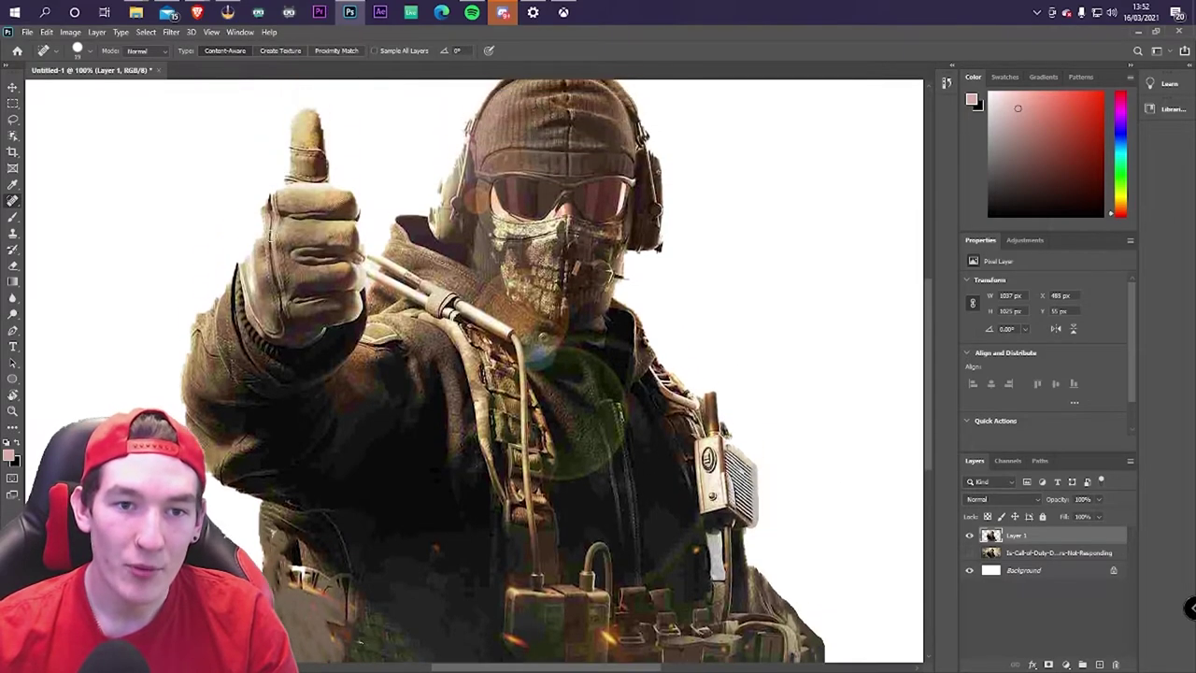
drag(264, 198, 247, 245)
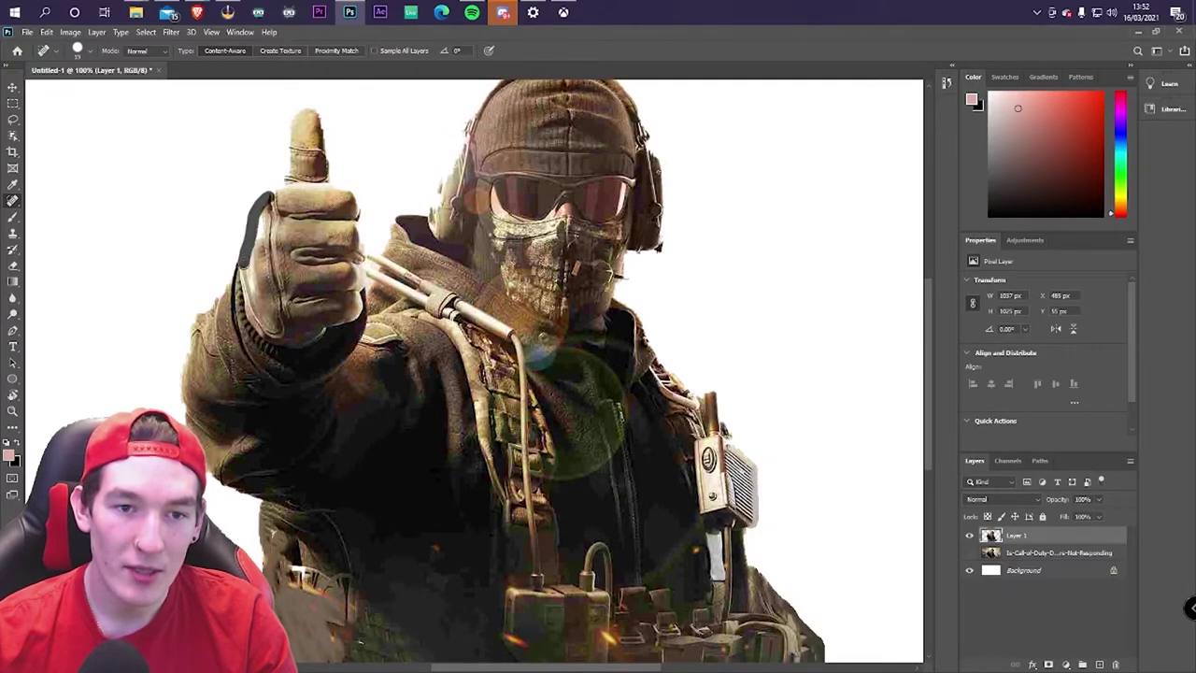
mouse_move(267, 202)
mouse_down()
mouse_move(246, 254)
mouse_move(244, 227)
mouse_move(266, 193)
mouse_up()
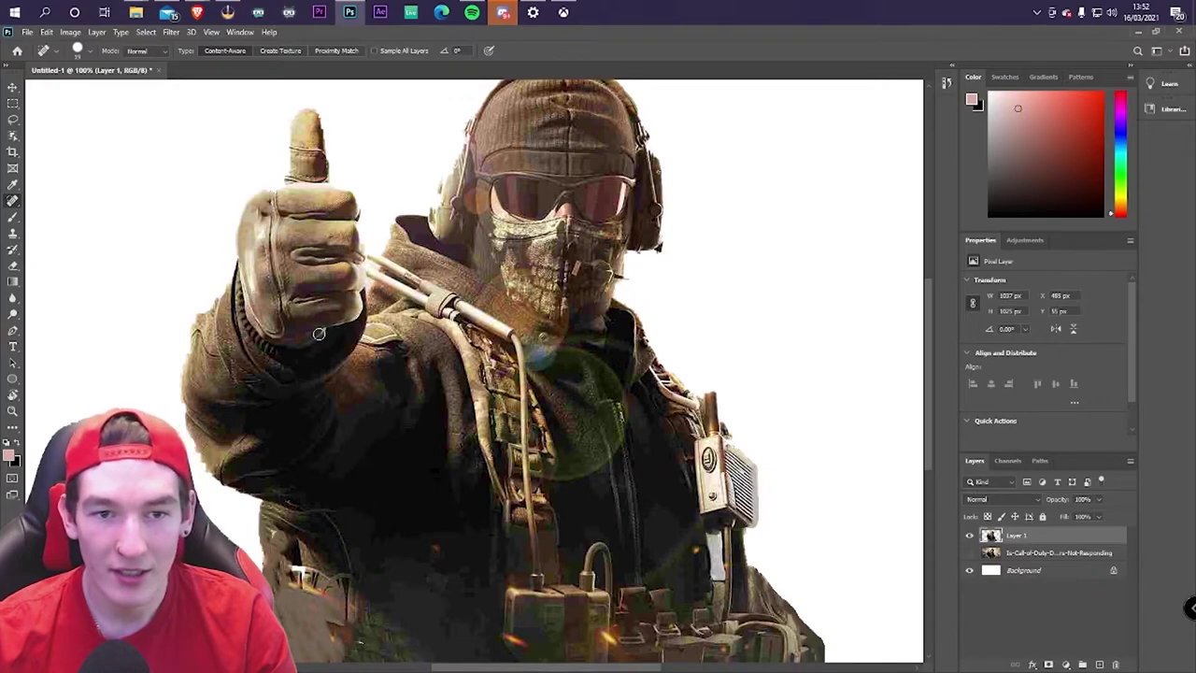
scroll(318, 332, up, 2)
scroll(224, 411, down, 3)
scroll(216, 415, down, 1)
scroll(130, 281, up, 2)
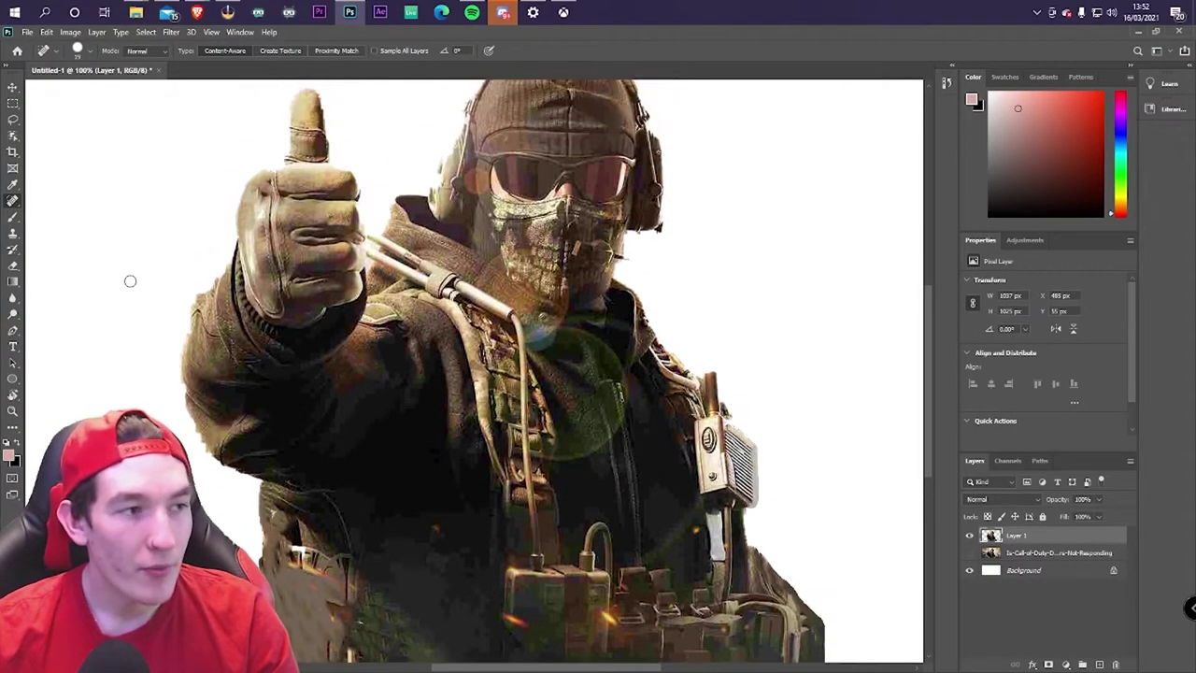
scroll(130, 280, up, 2)
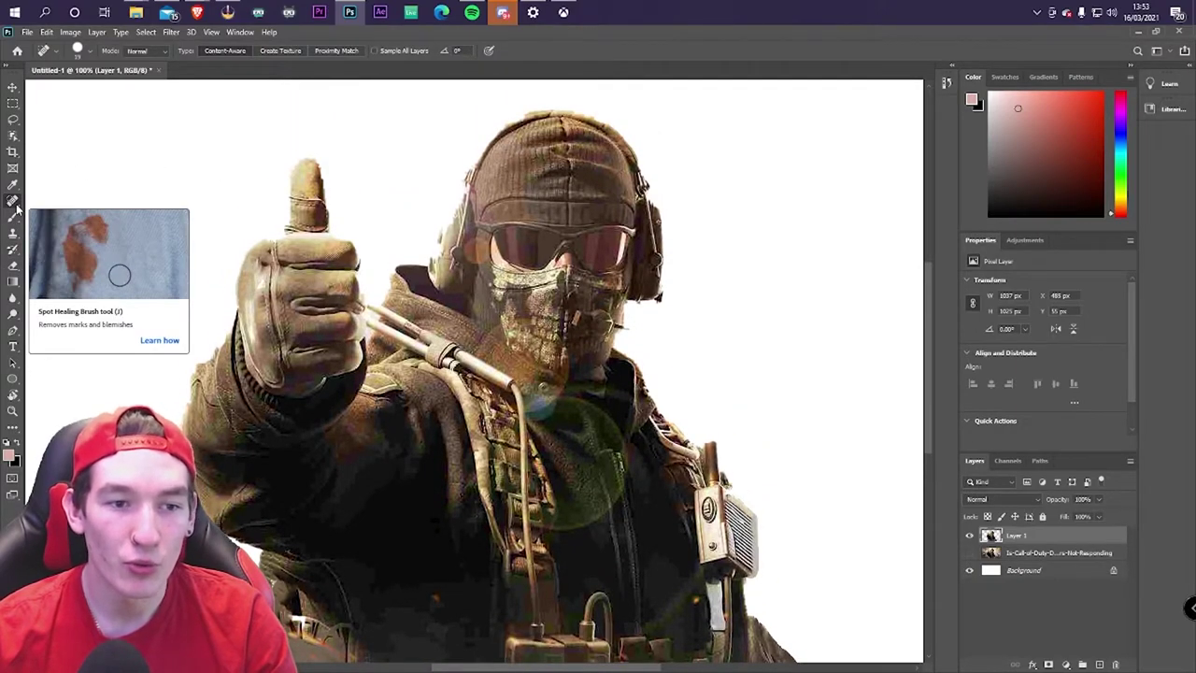
Erase the rough outer edge of the cutout from the hip below the raised arm up along the sleeve
click(13, 265)
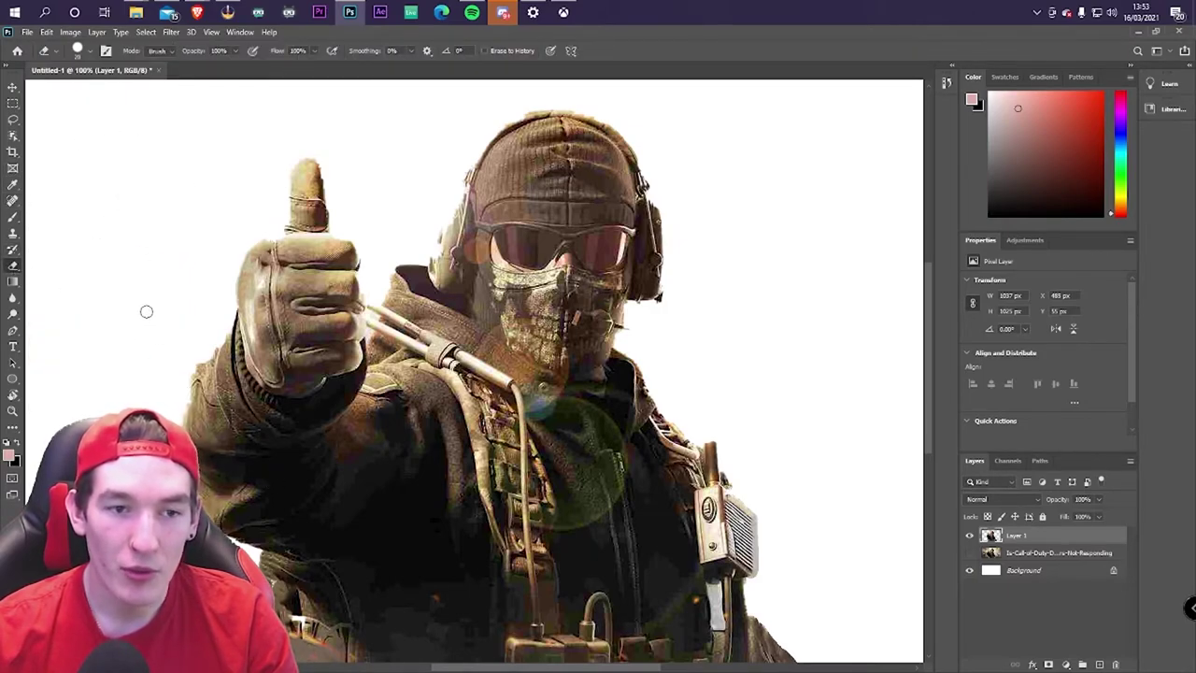
click(89, 51)
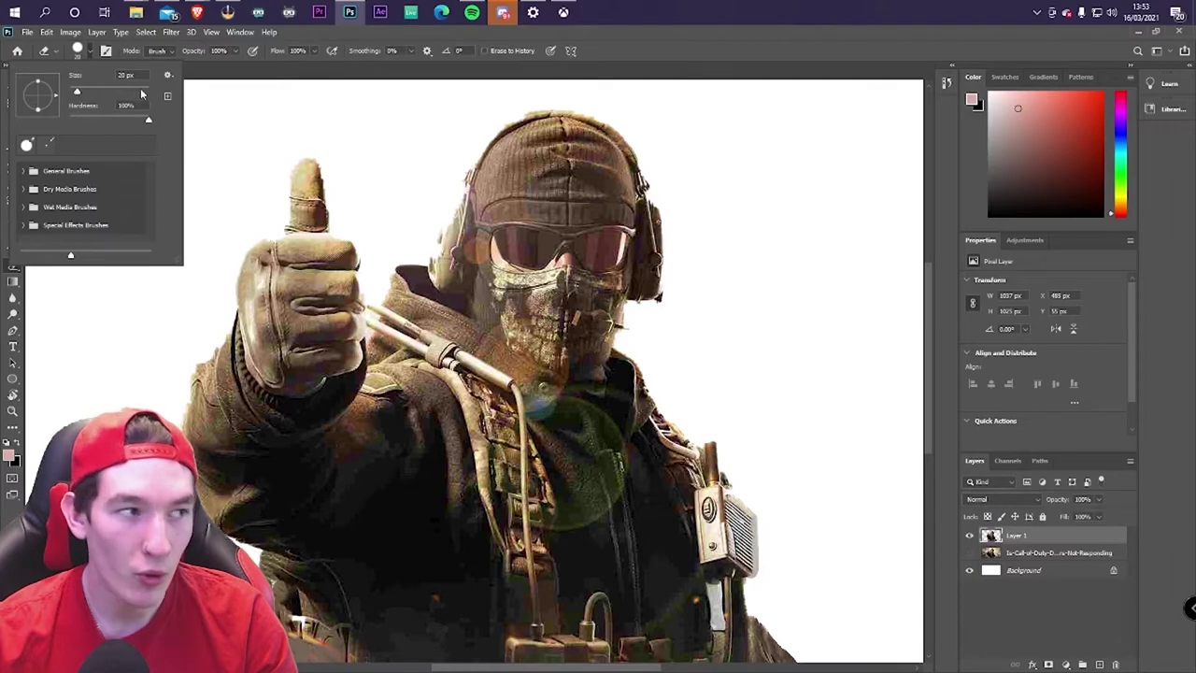
click(163, 322)
right_click(196, 463)
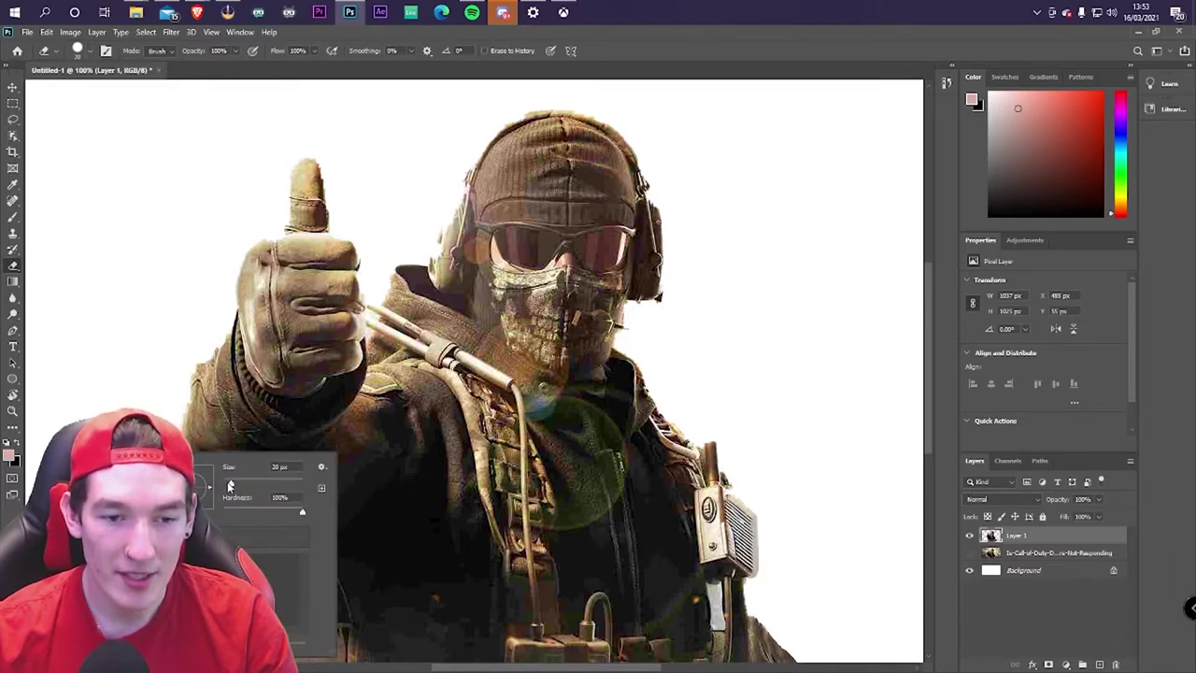
click(143, 390)
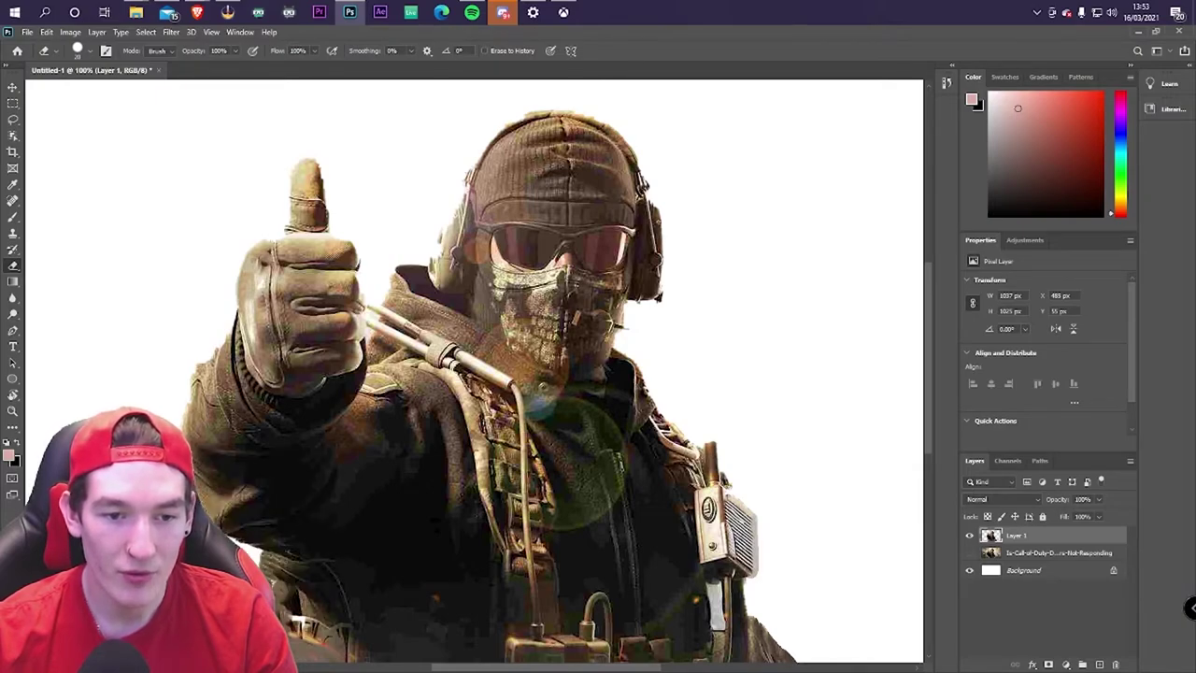
scroll(557, 371, down, 3)
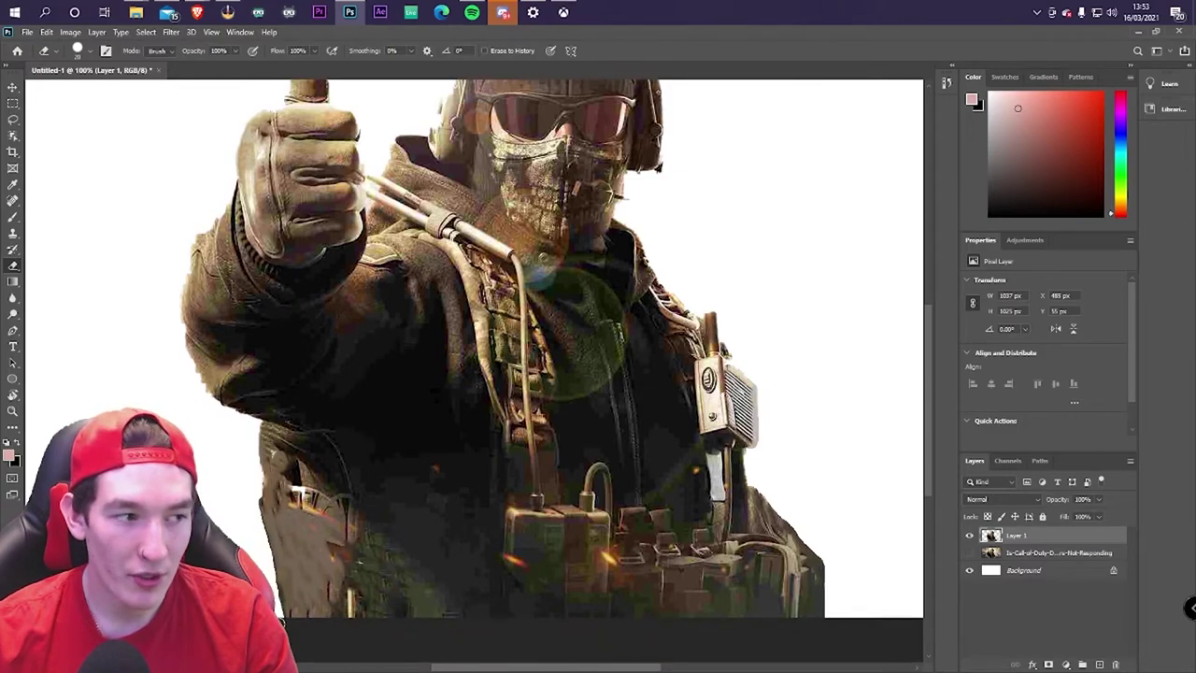
scroll(318, 621, left, 3)
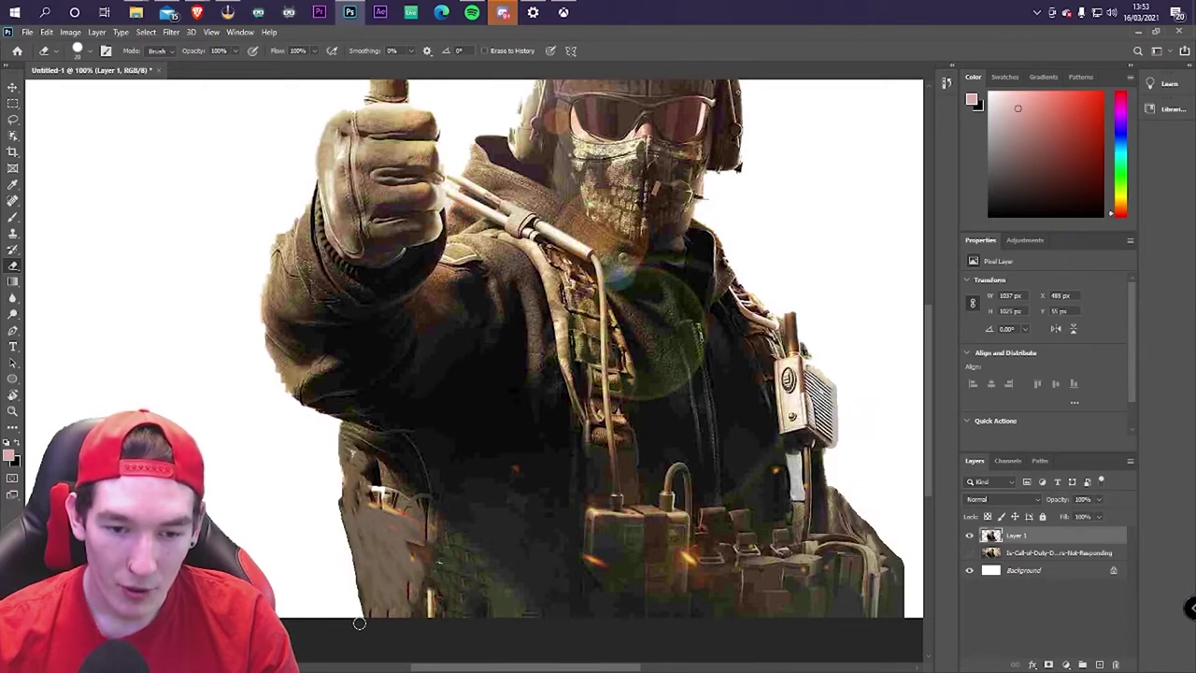
mouse_move(350, 576)
mouse_down()
mouse_move(336, 423)
mouse_move(289, 399)
mouse_move(259, 333)
mouse_move(262, 272)
mouse_move(306, 198)
mouse_up()
Erase the leftover fringe around the raised thumb to give it a clean outline
scroll(275, 349, up, 2)
scroll(327, 374, up, 3)
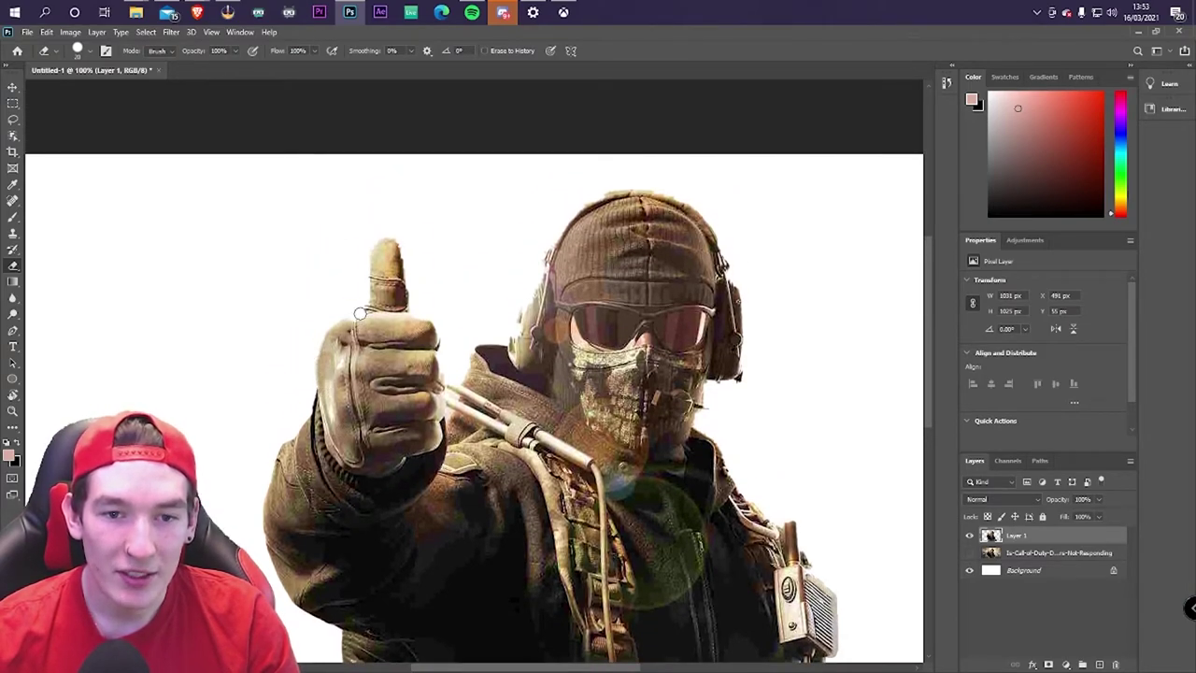
mouse_move(362, 295)
mouse_down()
mouse_move(376, 245)
mouse_move(392, 238)
mouse_move(411, 277)
mouse_up()
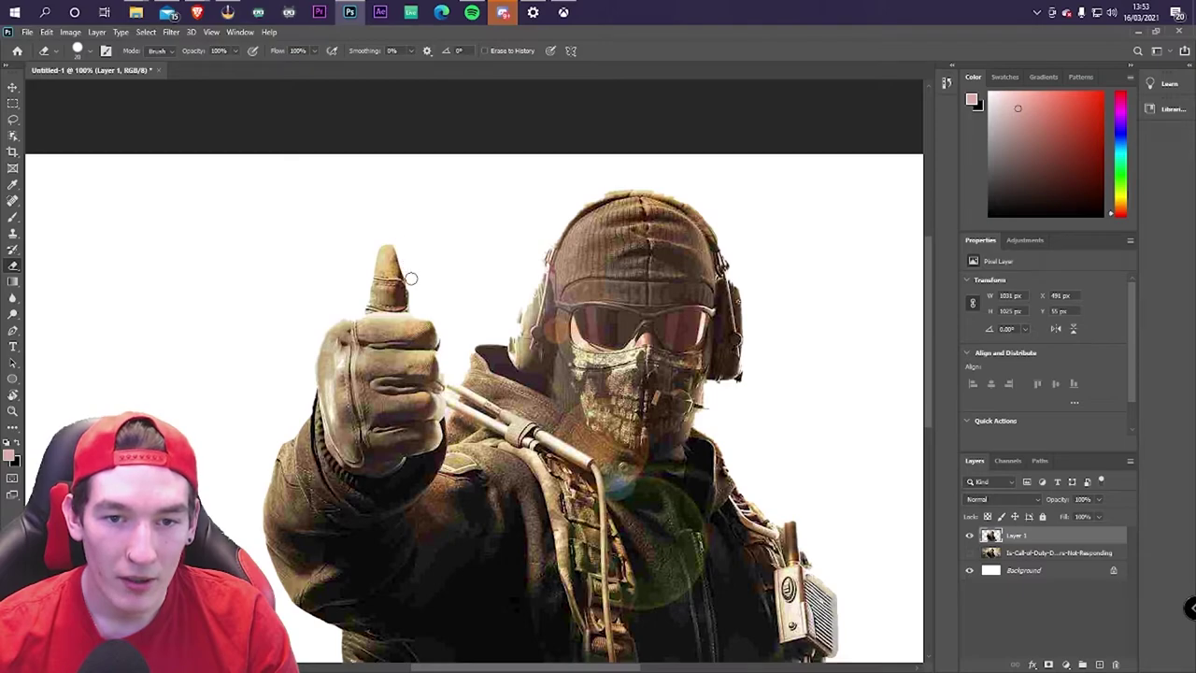
scroll(479, 355, down, 3)
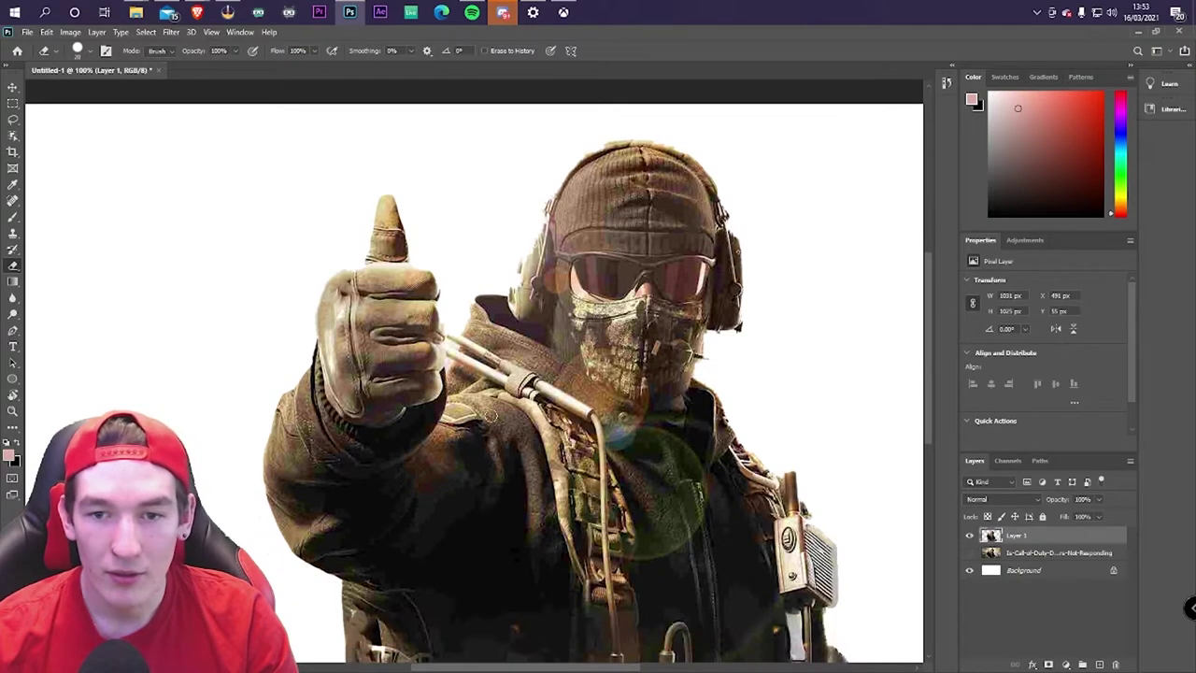
scroll(485, 383, up, 3)
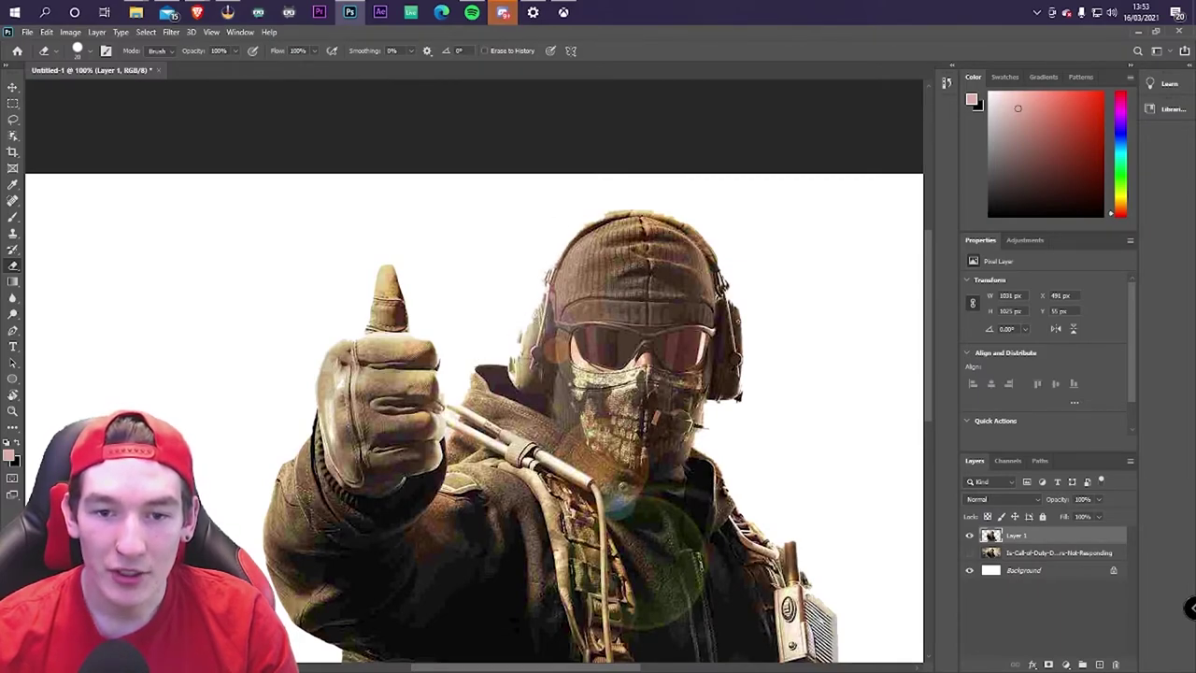
Repair the edge of the headphone cup nearest the raised thumb with the Spot Healing Brush
click(13, 199)
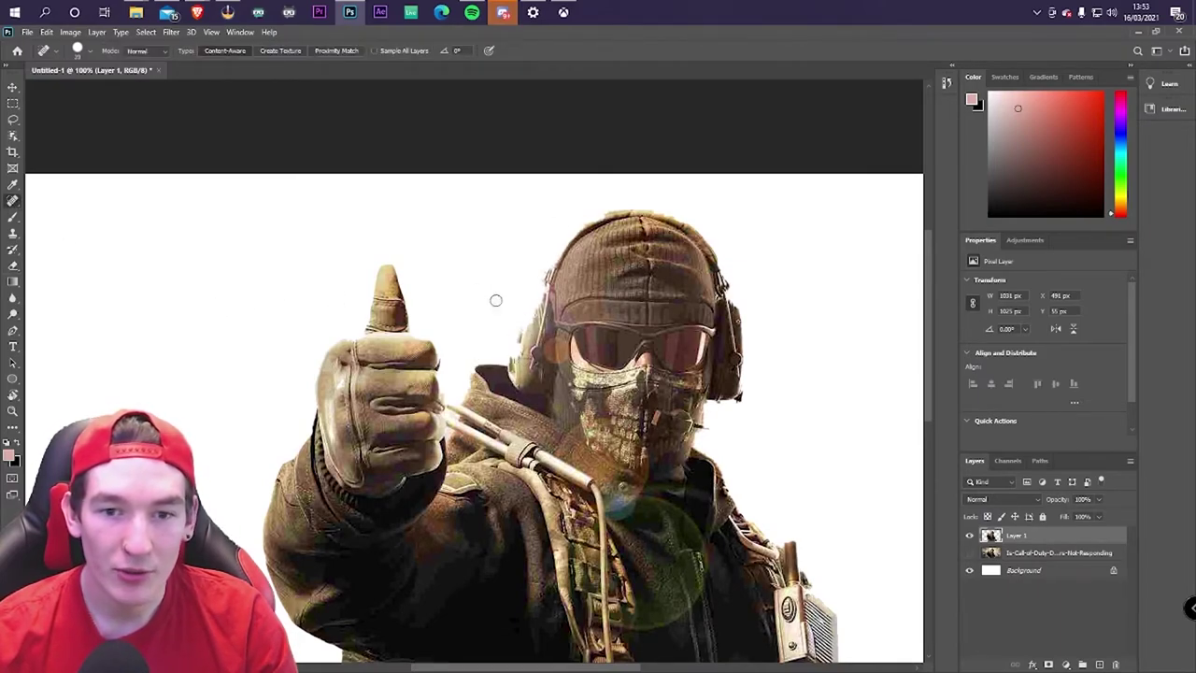
mouse_move(515, 357)
mouse_down()
mouse_move(542, 289)
mouse_move(519, 363)
mouse_up()
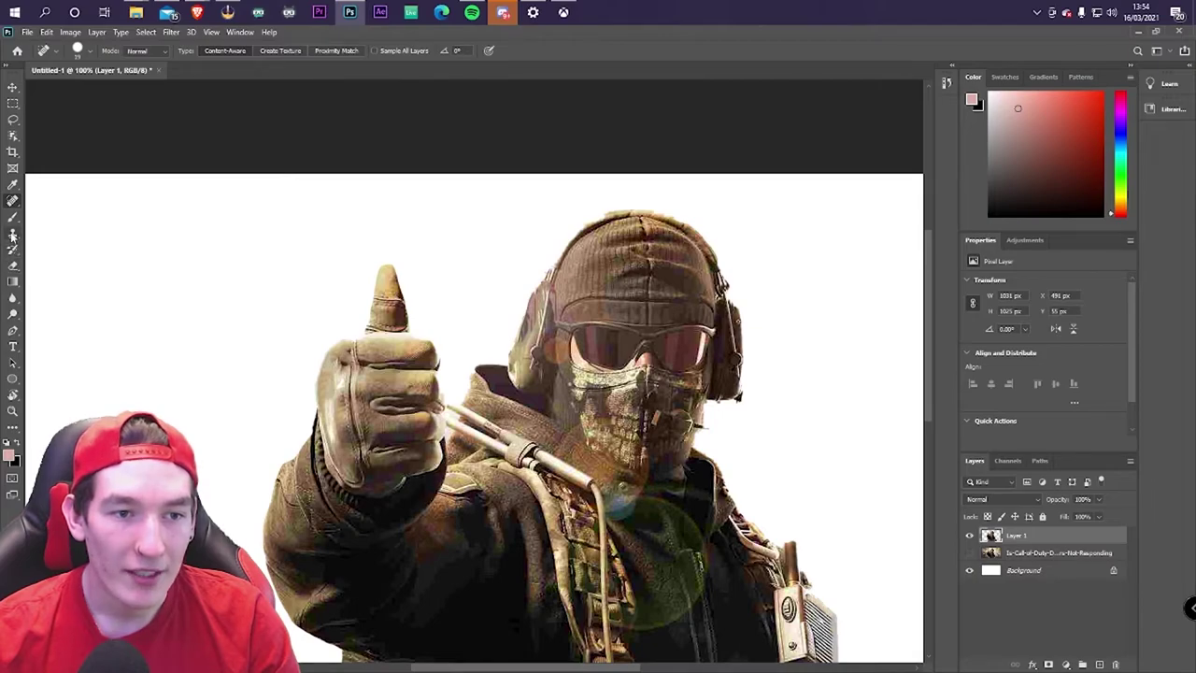
Erase the rough fringe over the top of the beanie and down the headphone band on the radio side
click(13, 266)
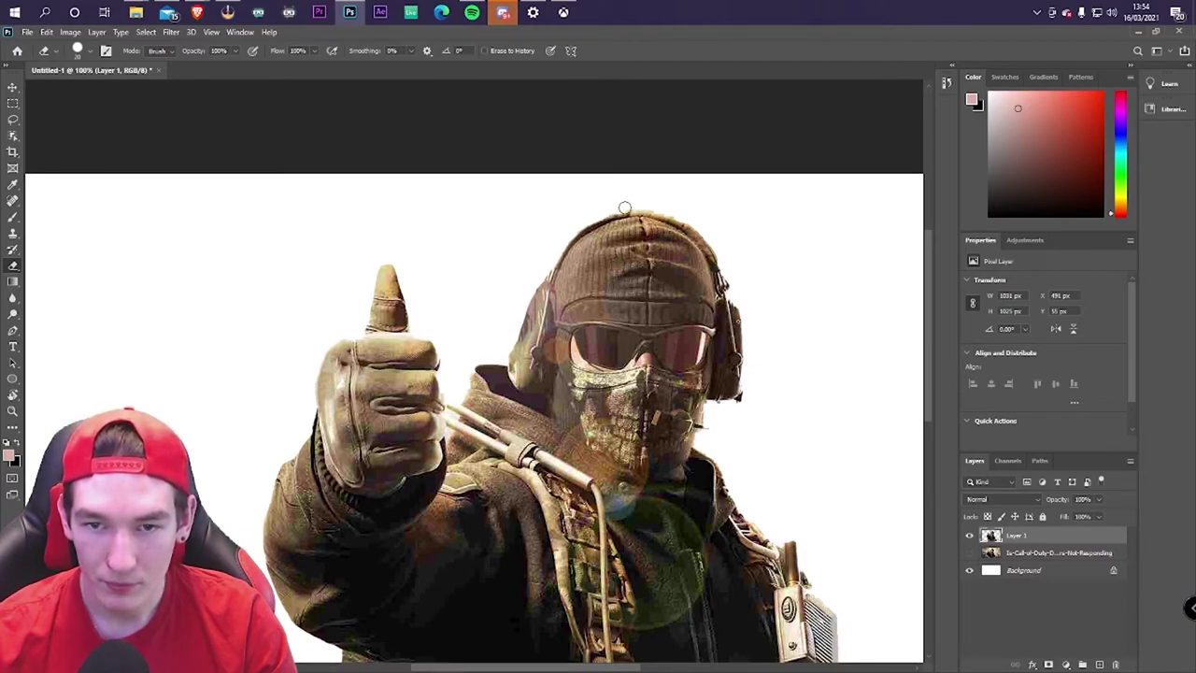
mouse_move(657, 212)
mouse_down()
mouse_move(693, 219)
mouse_move(730, 282)
mouse_up()
scroll(784, 289, down, 1)
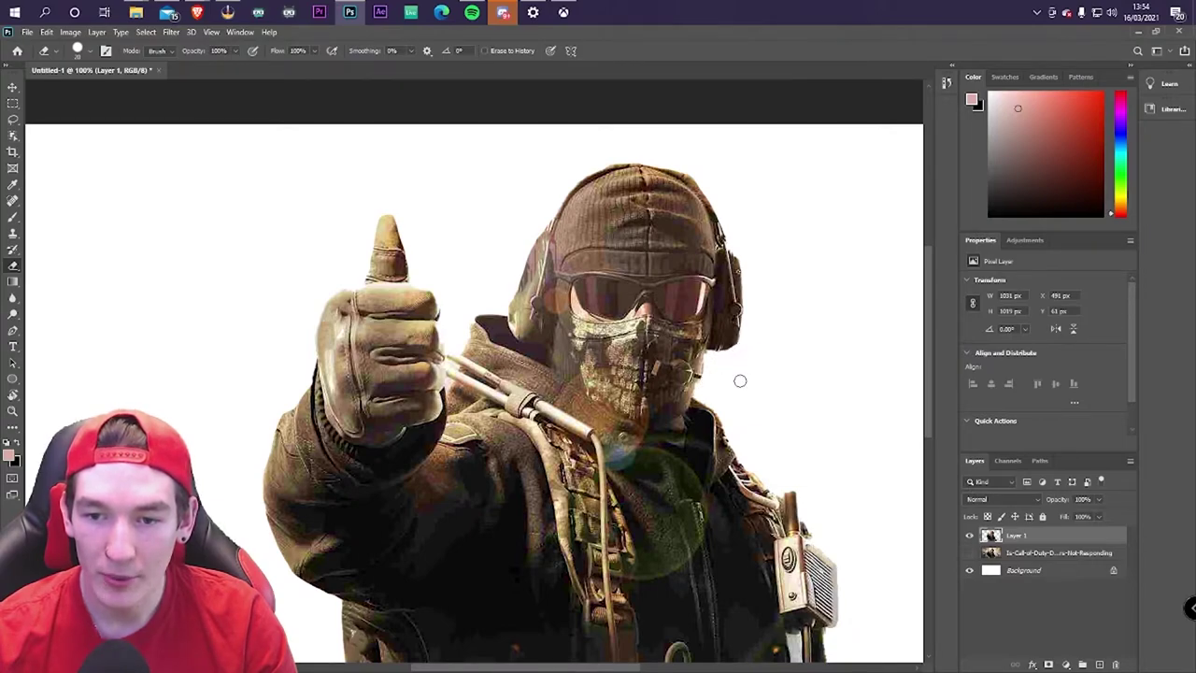
Erase the leftover edge below the radio, from the waist down along the pouches to the bottom of the soldier cutout
scroll(734, 381, down, 5)
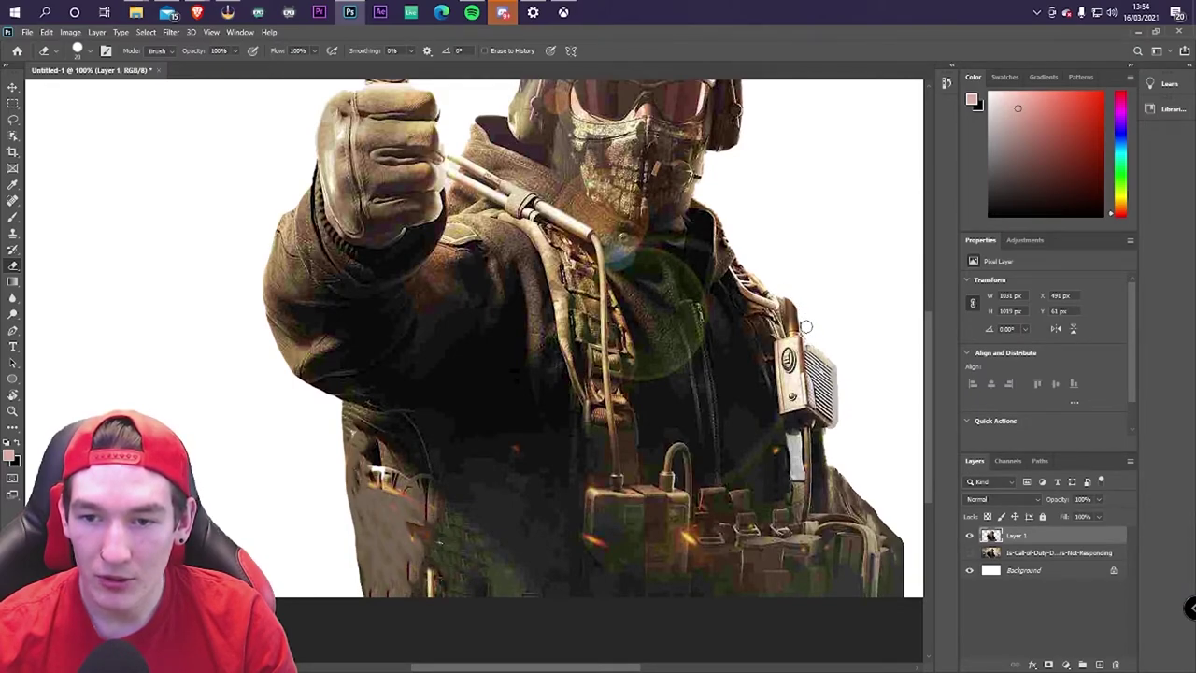
scroll(837, 350, down, 2)
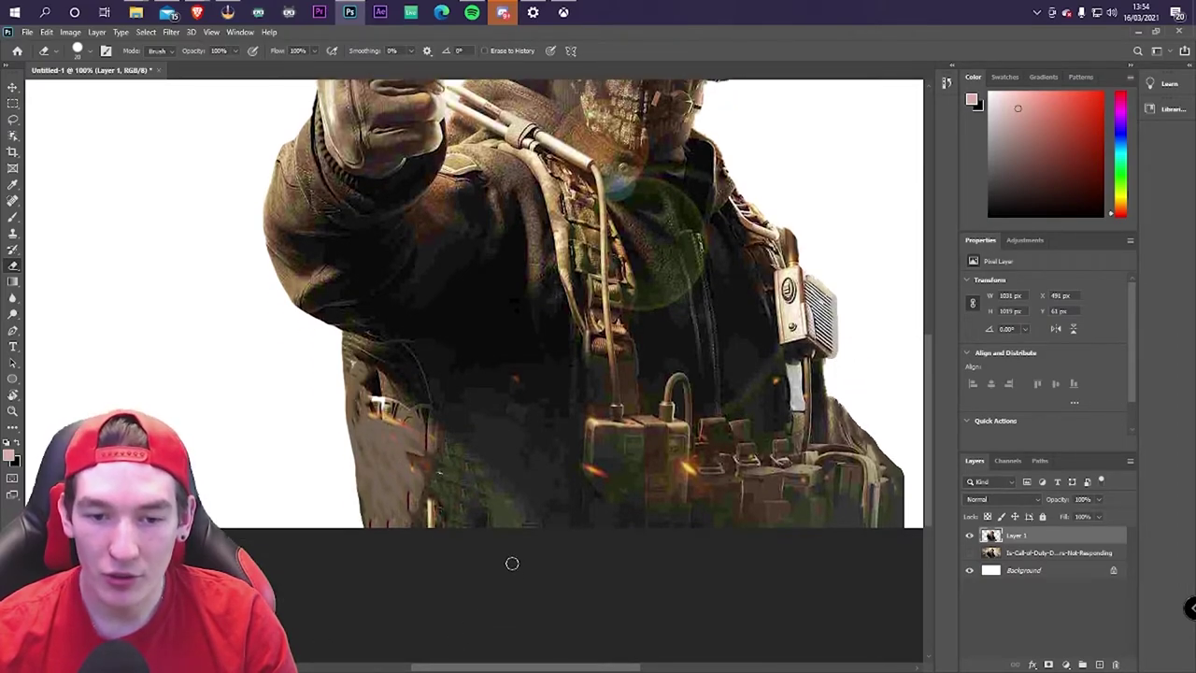
scroll(513, 565, right, 6)
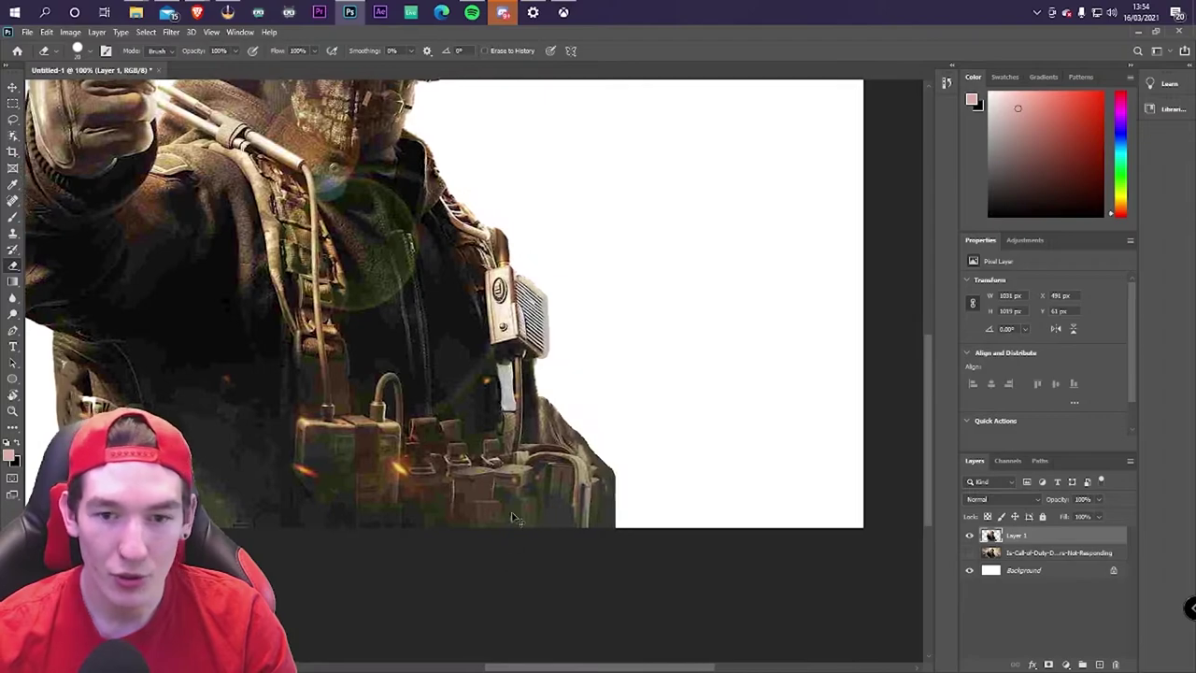
scroll(589, 430, up, 1)
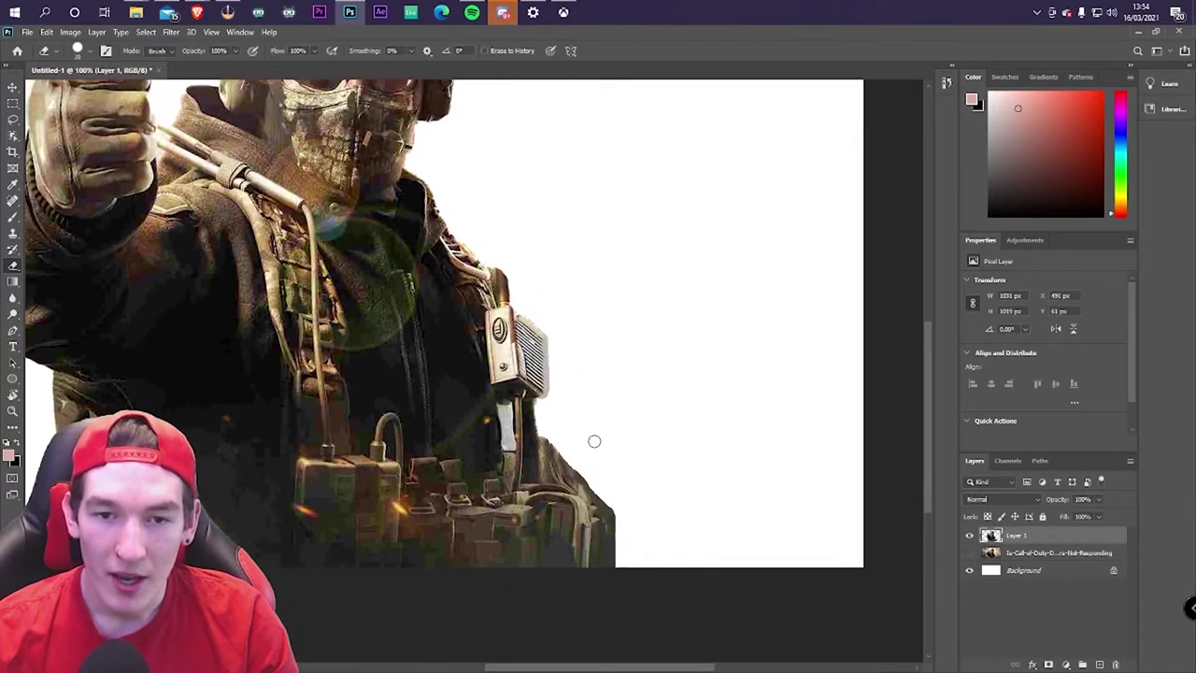
scroll(594, 441, up, 1)
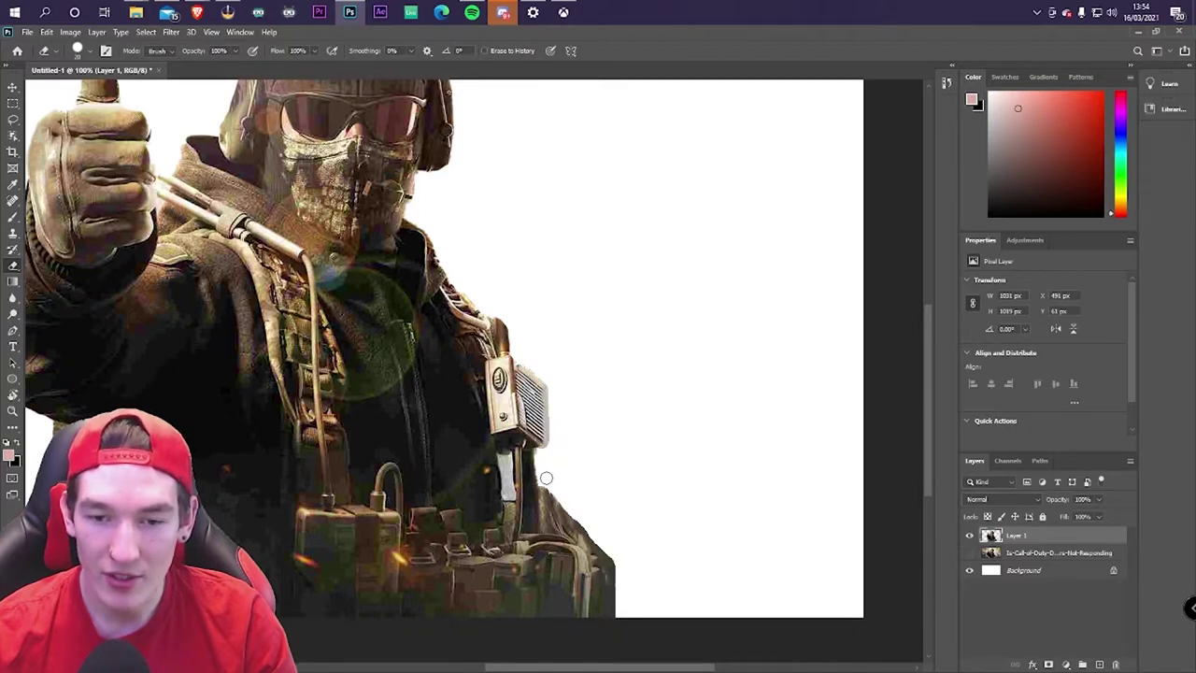
mouse_move(545, 485)
mouse_down()
mouse_move(588, 559)
mouse_move(600, 618)
mouse_move(553, 494)
mouse_move(551, 525)
mouse_move(562, 499)
mouse_move(601, 569)
mouse_move(591, 531)
mouse_move(613, 598)
mouse_move(616, 552)
mouse_move(611, 603)
mouse_up()
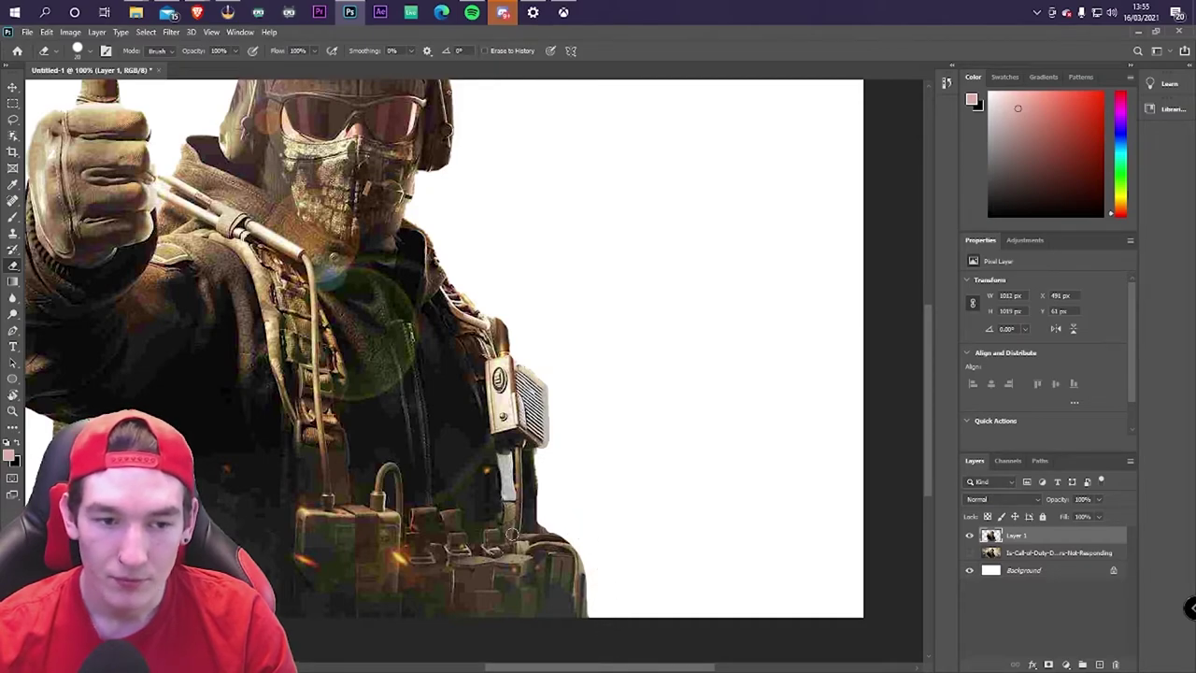
scroll(529, 532, up, 3)
scroll(475, 349, left, 3)
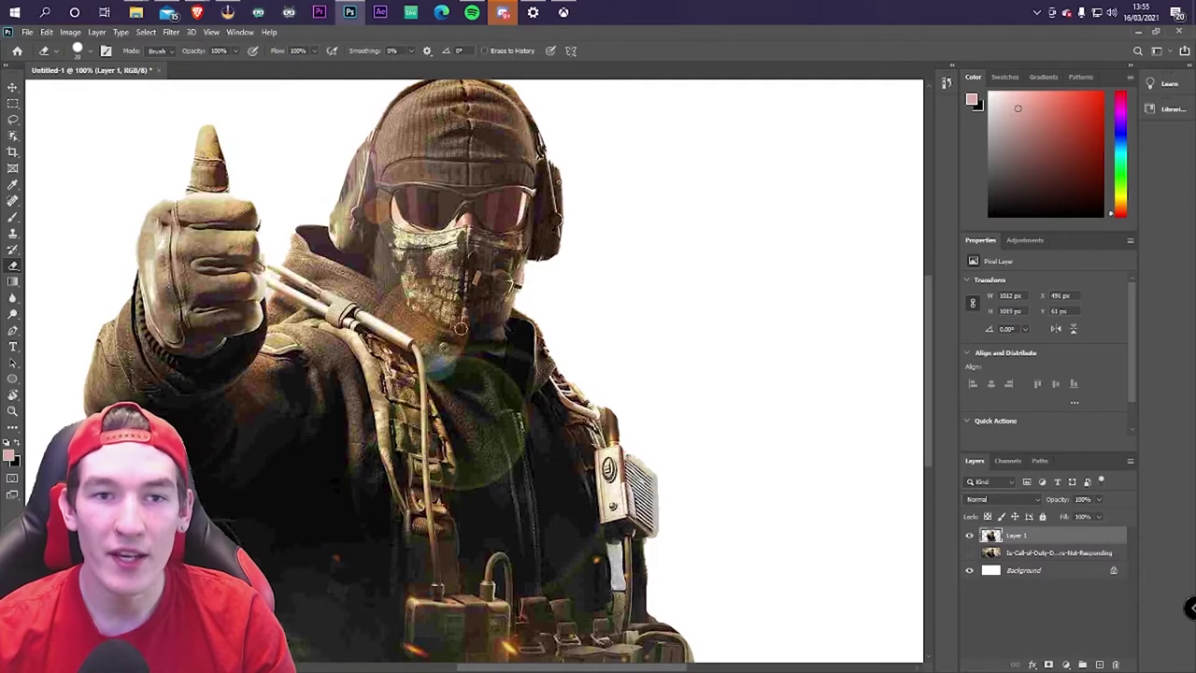
key(ctrl+minus)
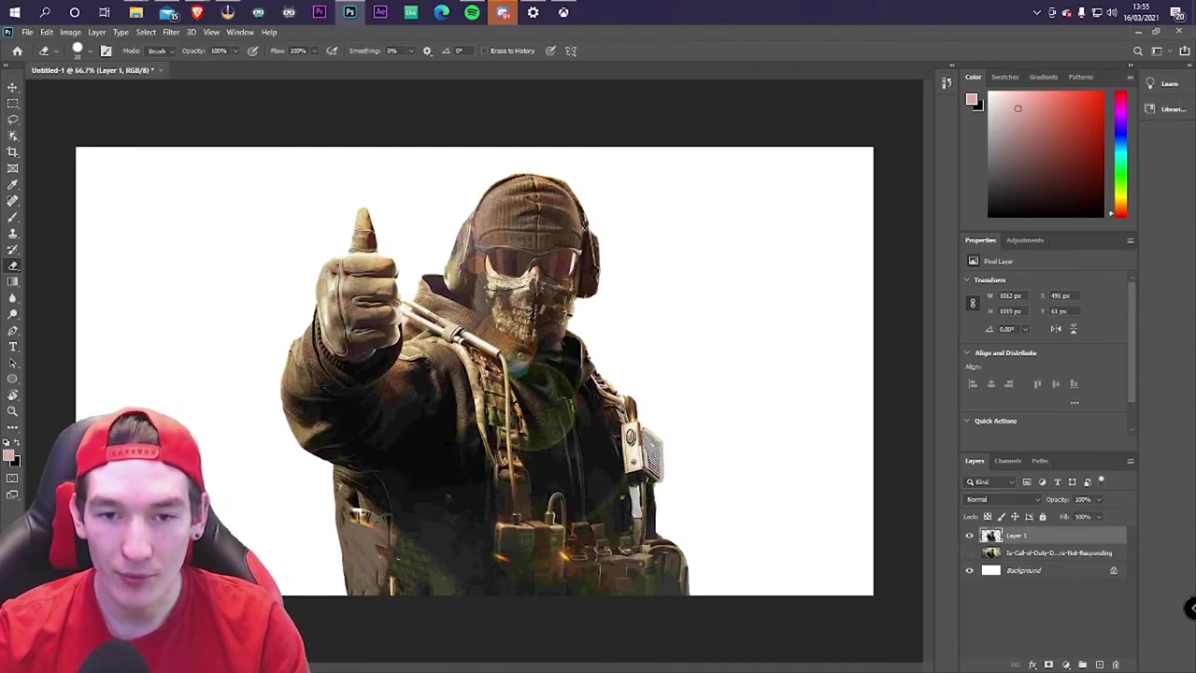
Switch to the browser and search Google Images for "red and black background"
mouse_move(197, 12)
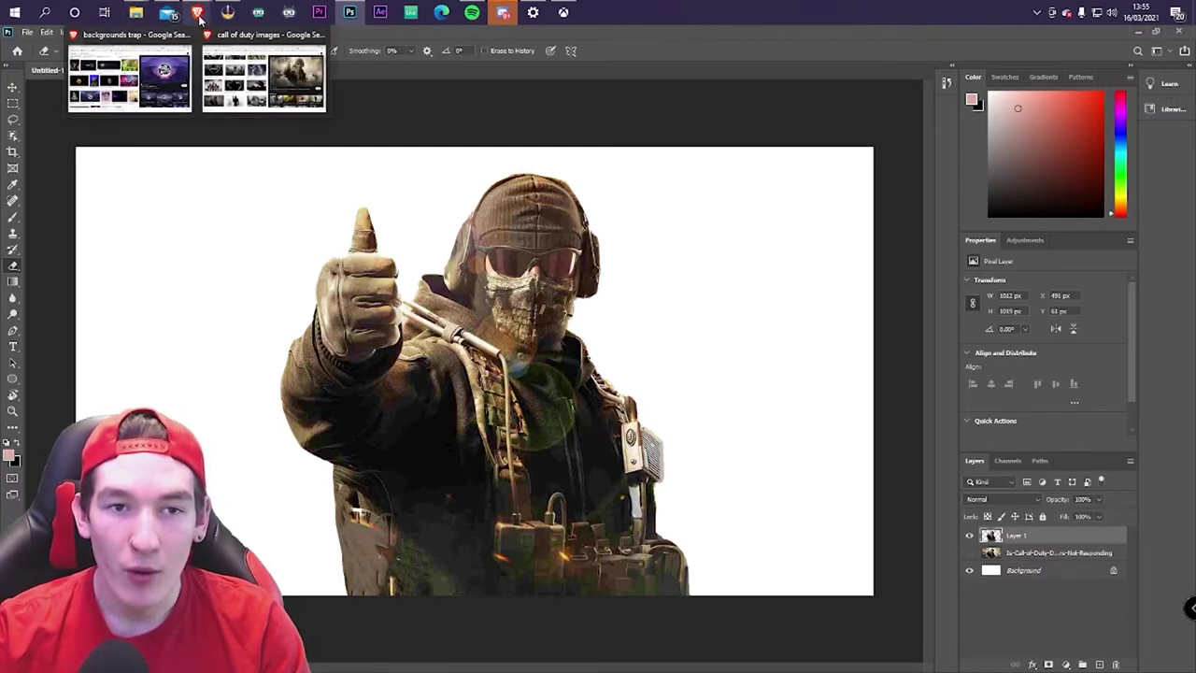
click(264, 74)
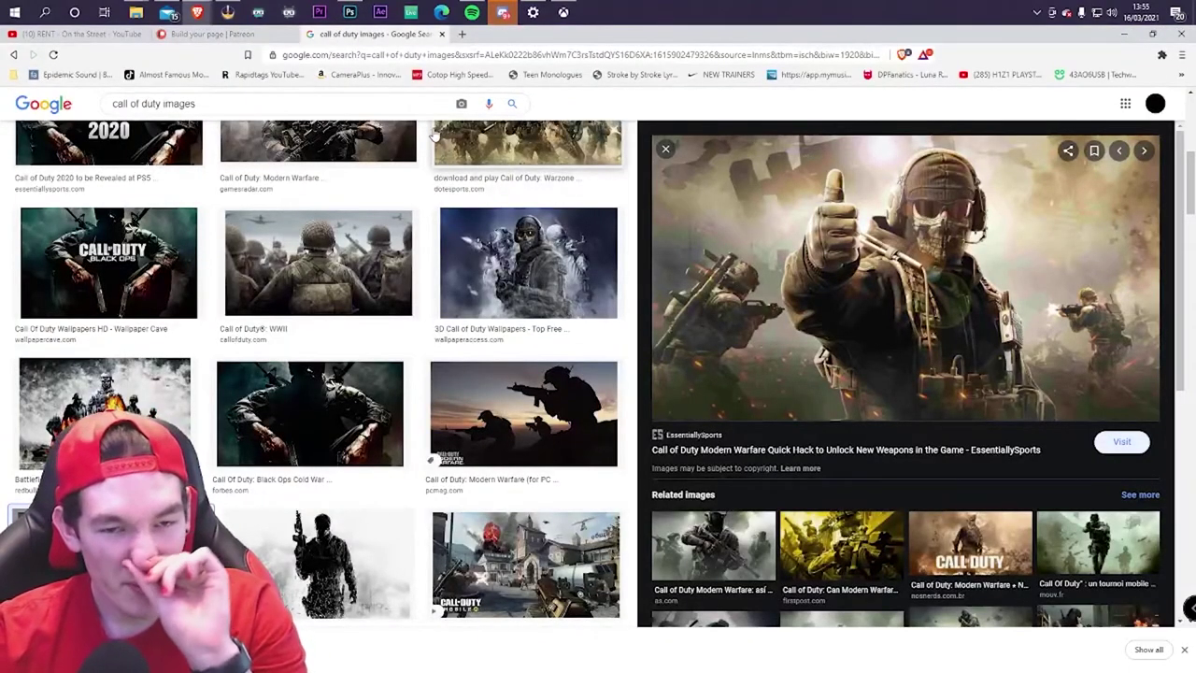
drag(280, 104, 76, 106)
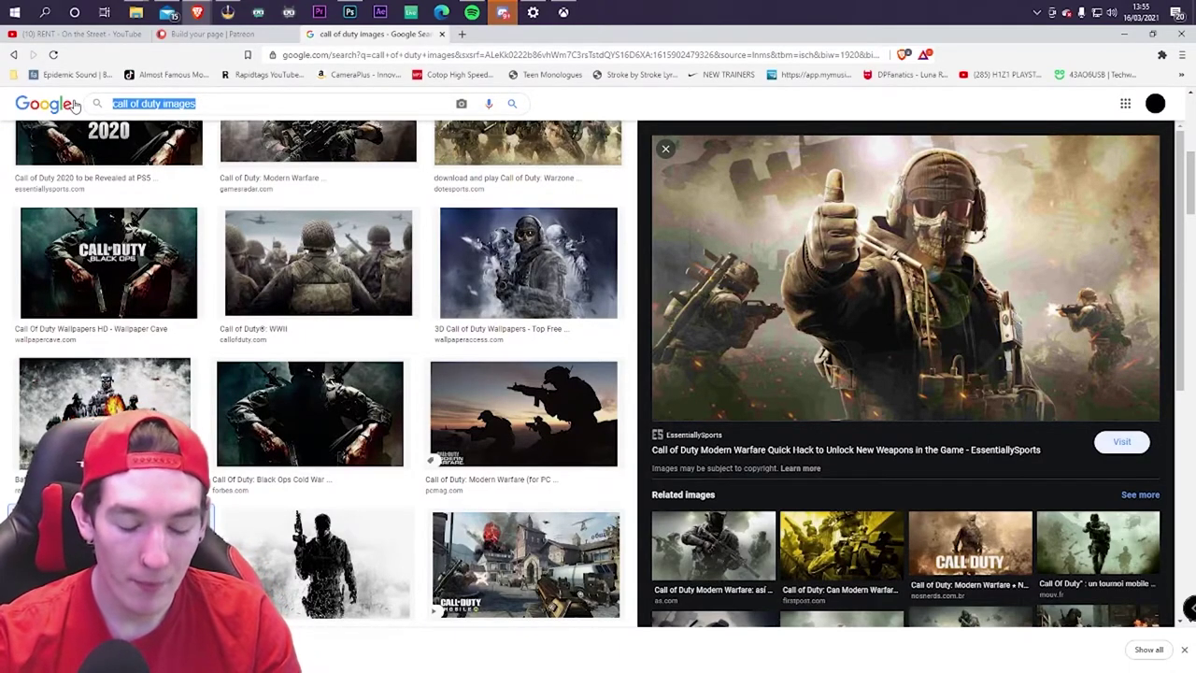
text(r)
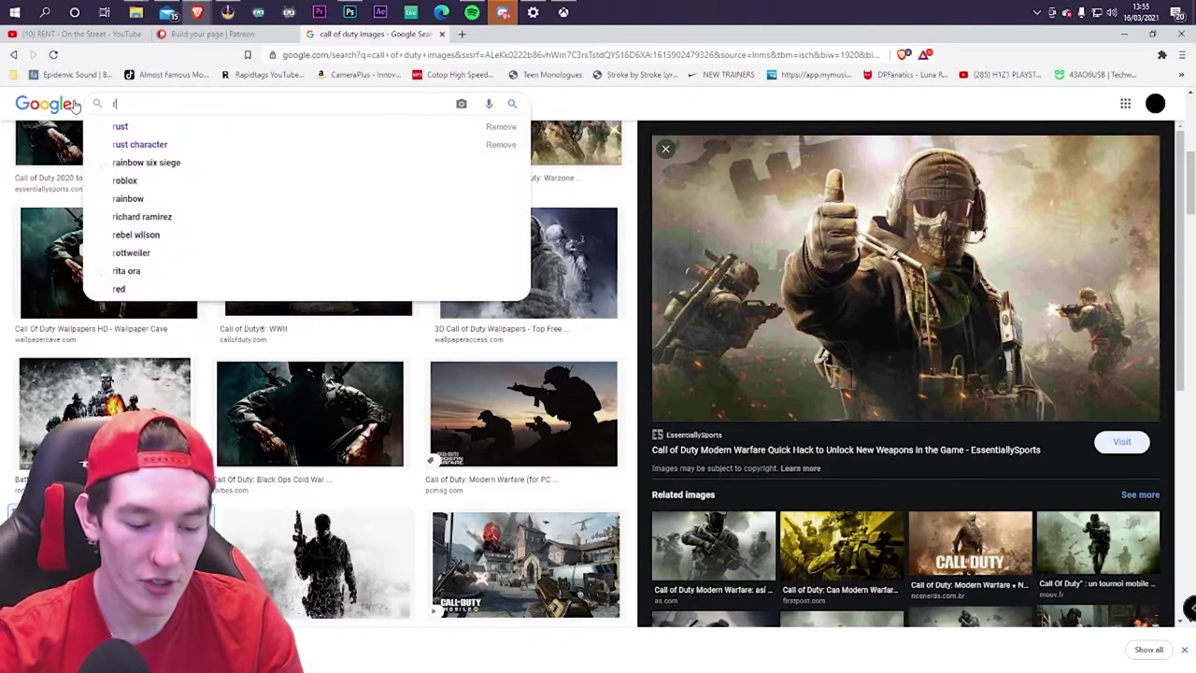
text(ed and black)
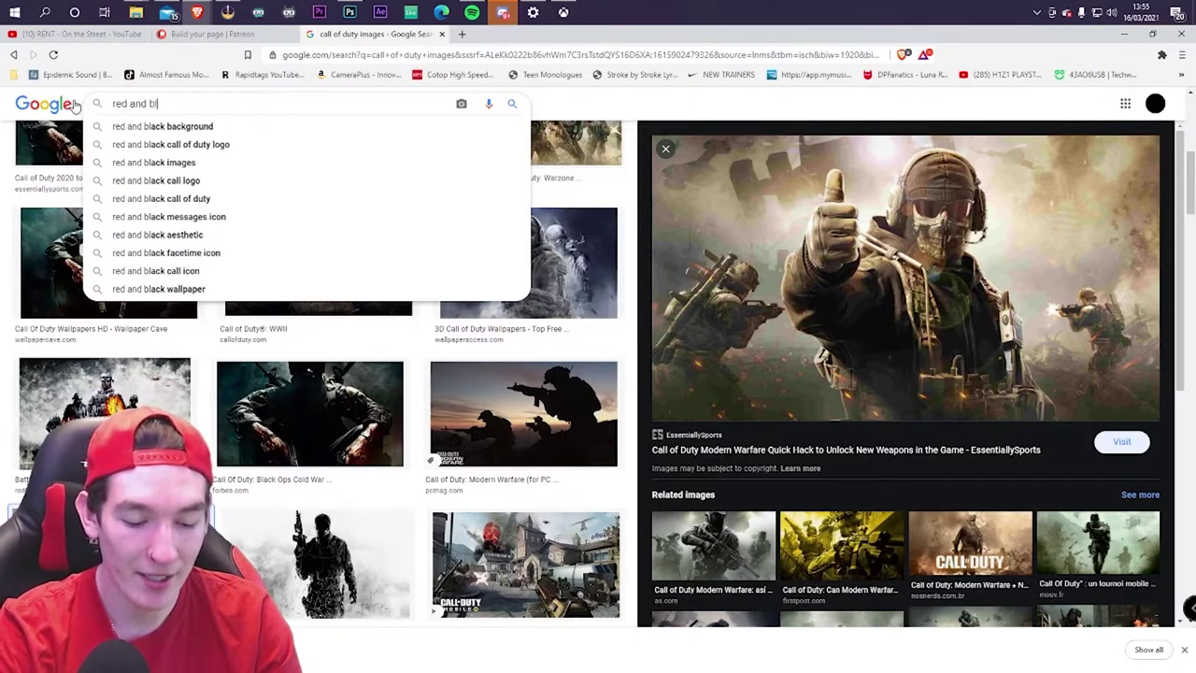
key(Down)
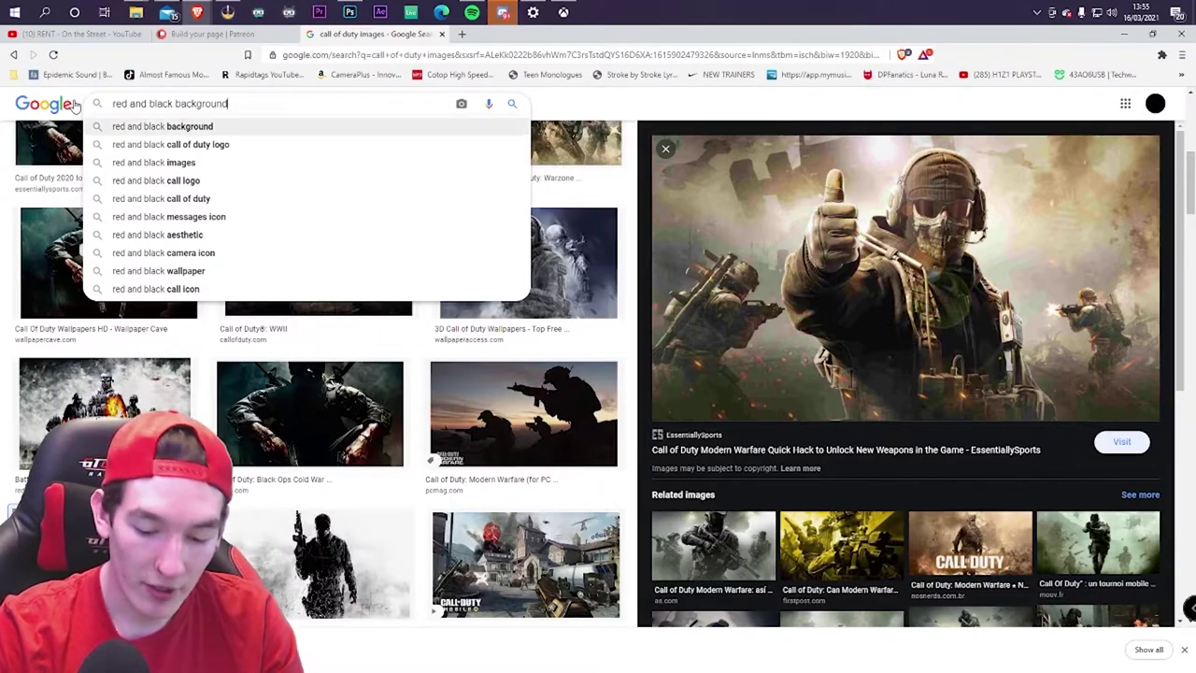
key(Return)
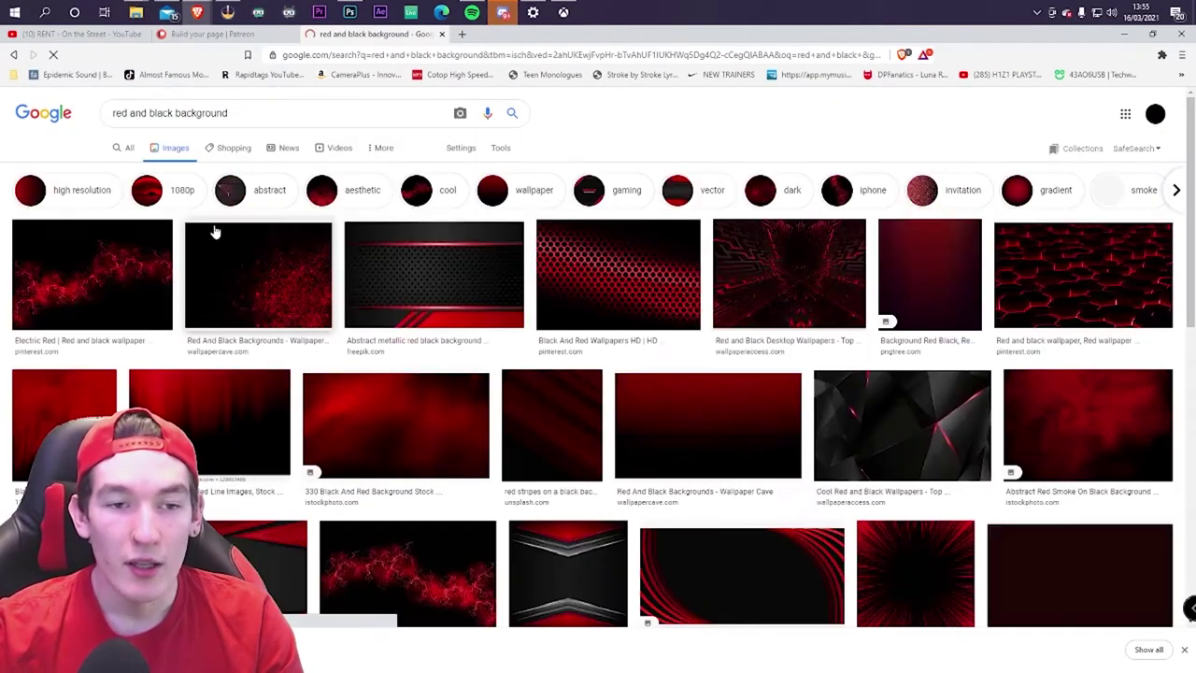
Find the besthqwallpapers image with diagonal red and black lines and save it to the Downloads folder as a JPEG
scroll(515, 347, down, 5)
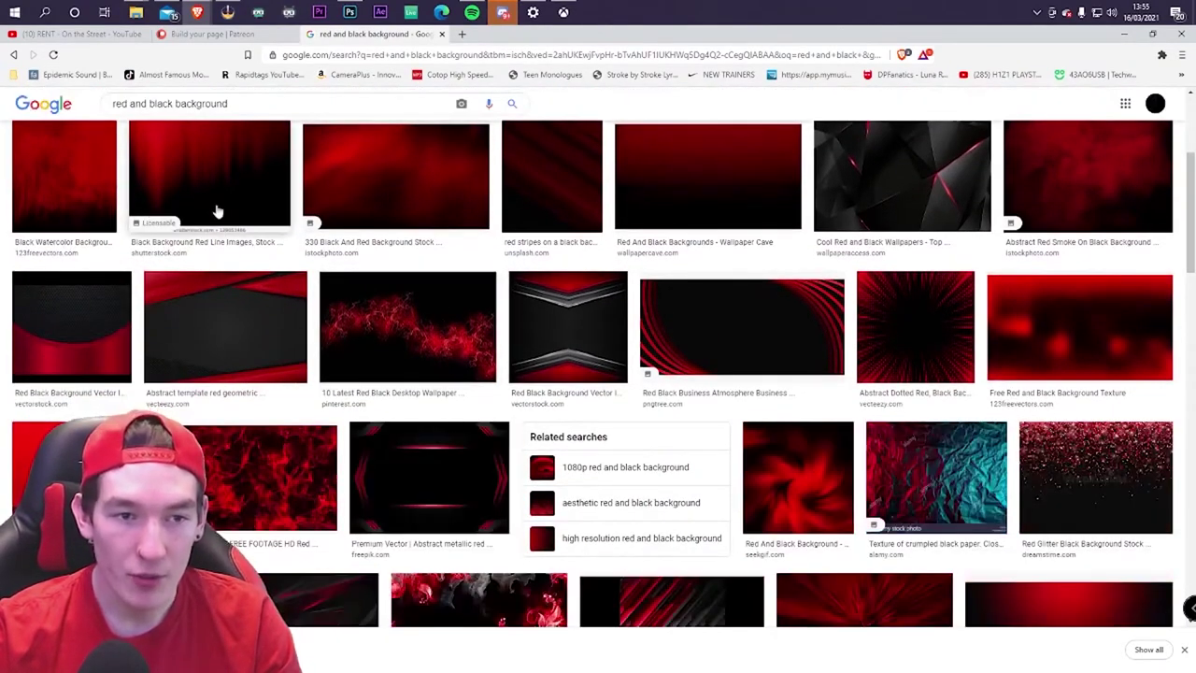
scroll(558, 393, up, 3)
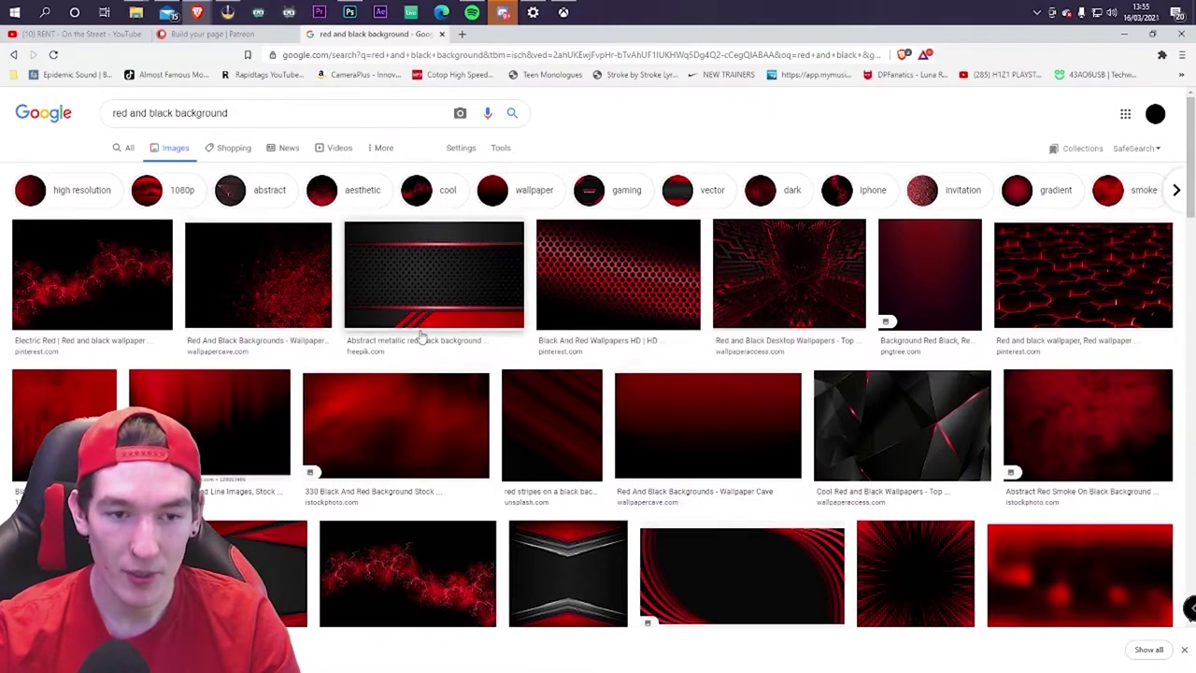
scroll(484, 363, down, 3)
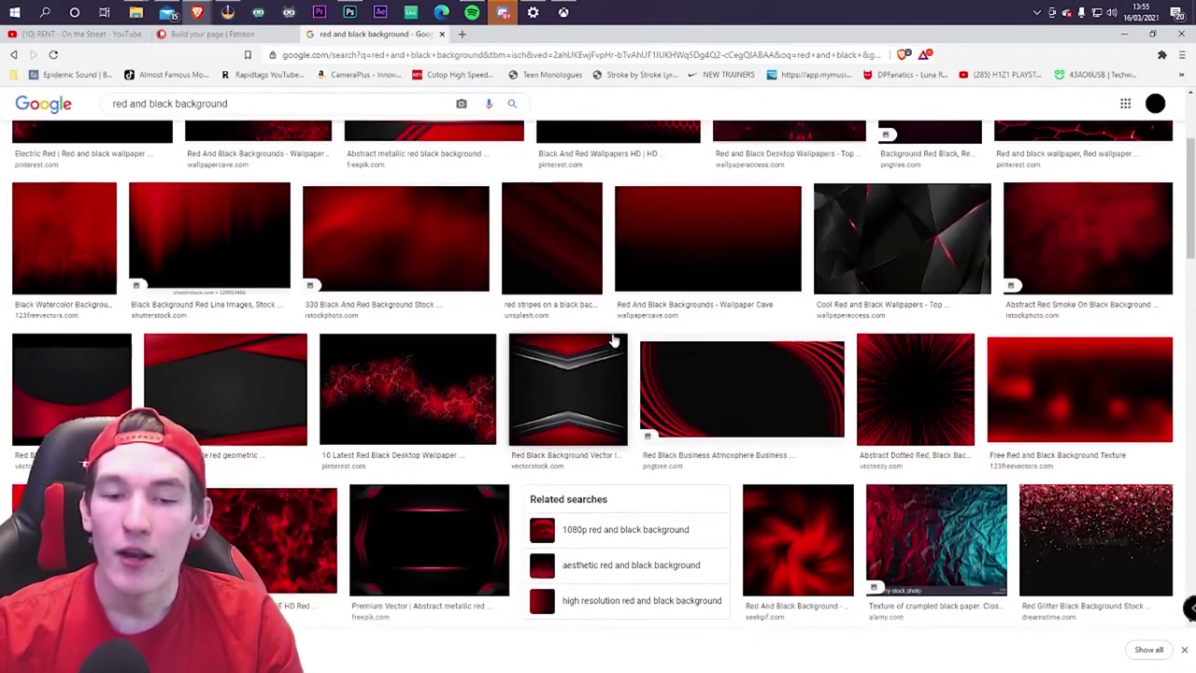
scroll(402, 378, down, 4)
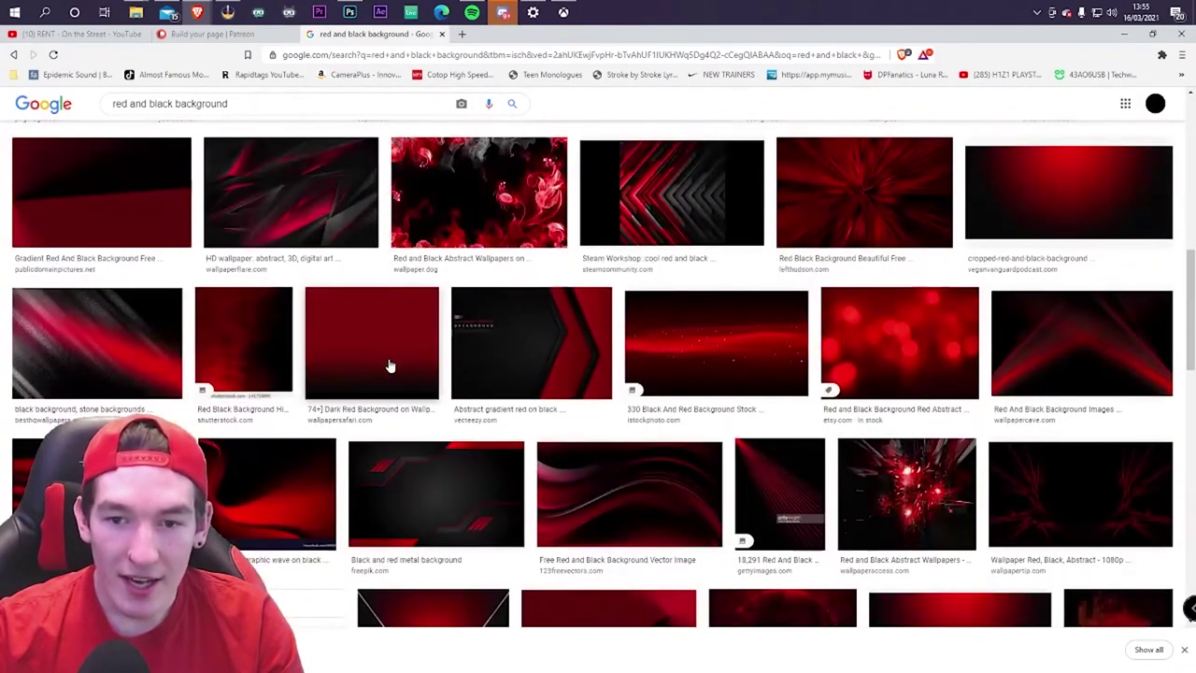
scroll(328, 365, up, 1)
click(328, 365)
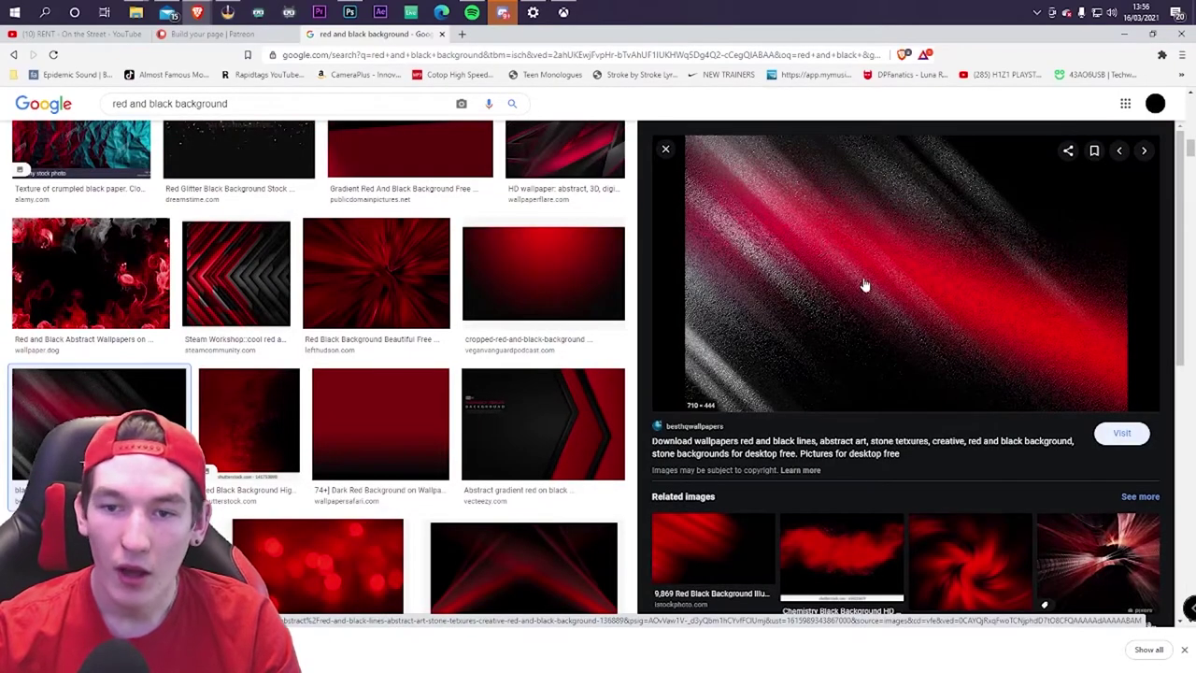
right_click(862, 278)
click(911, 402)
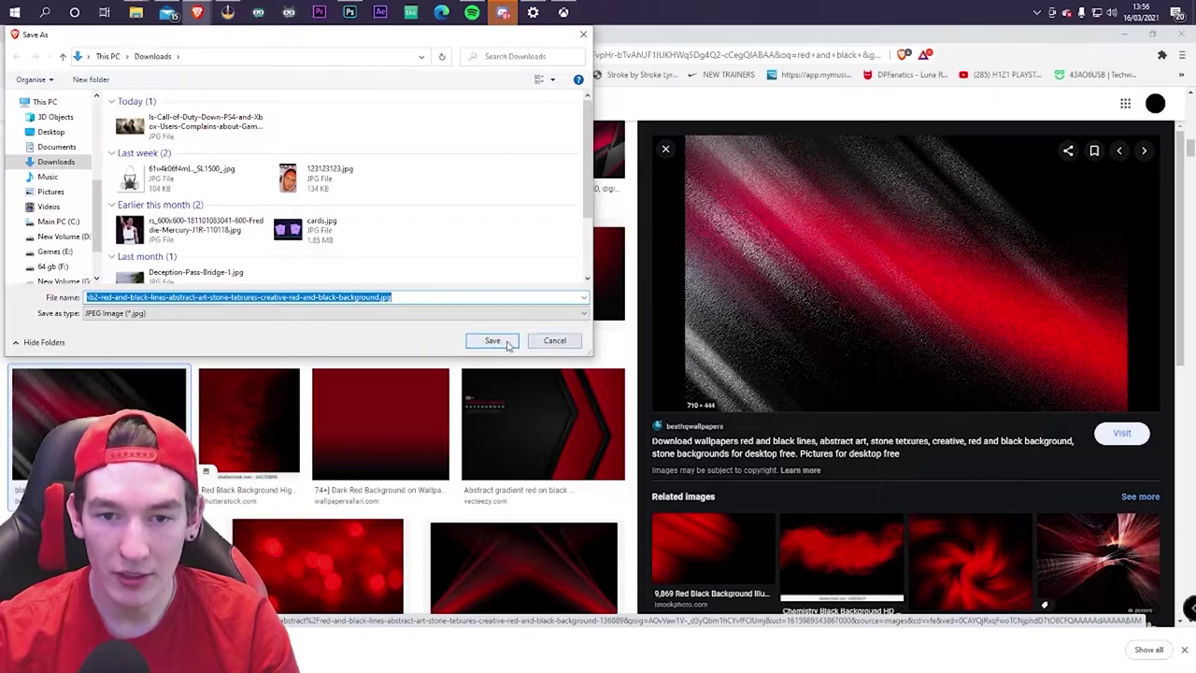
click(492, 340)
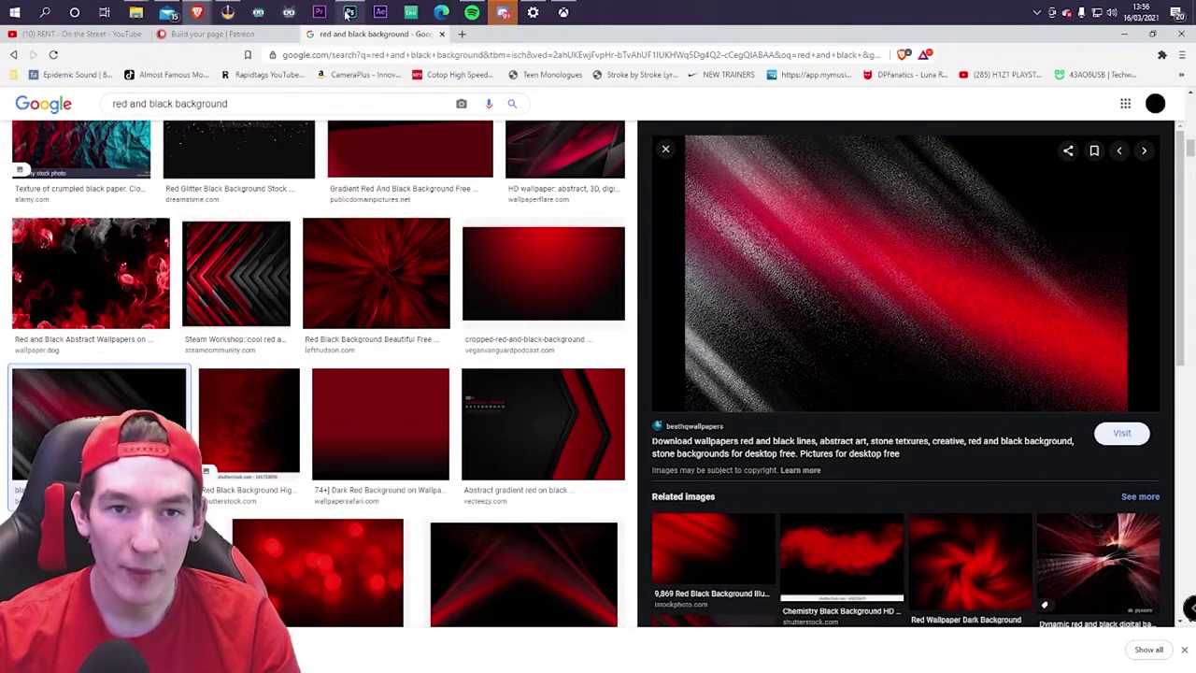
Return to Photoshop, place the downloaded red and black image, and scale it to about 90% so it covers the whole canvas
click(349, 13)
drag(830, 409, 750, 312)
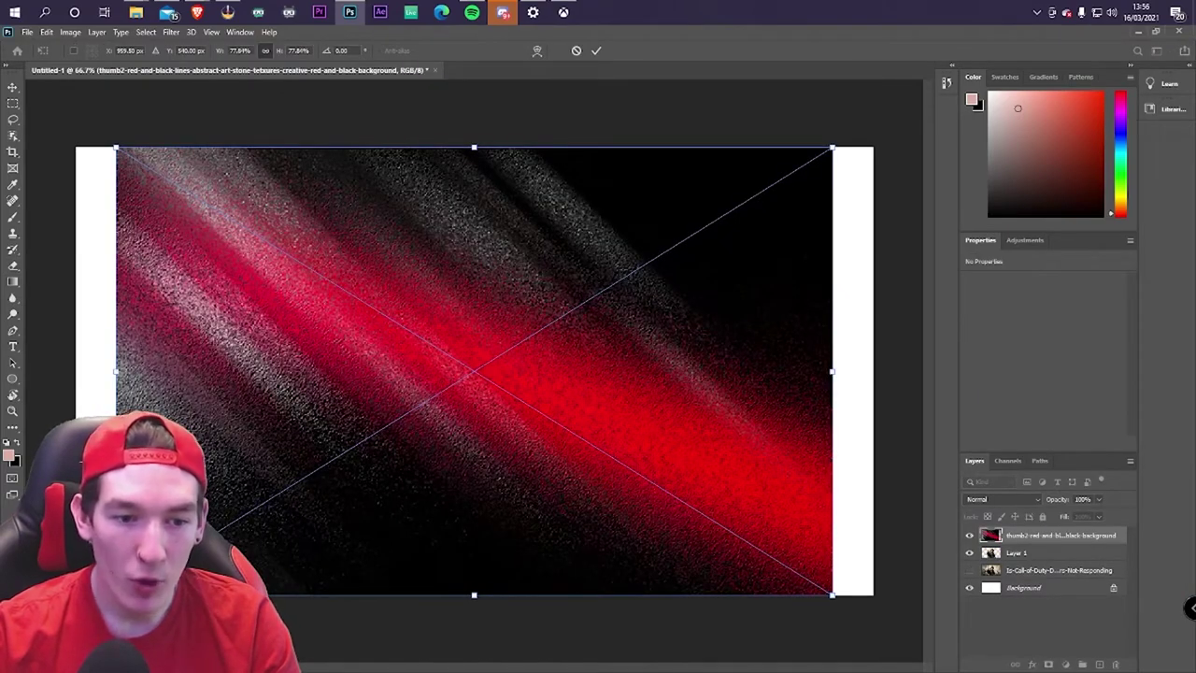
drag(116, 594, 63, 627)
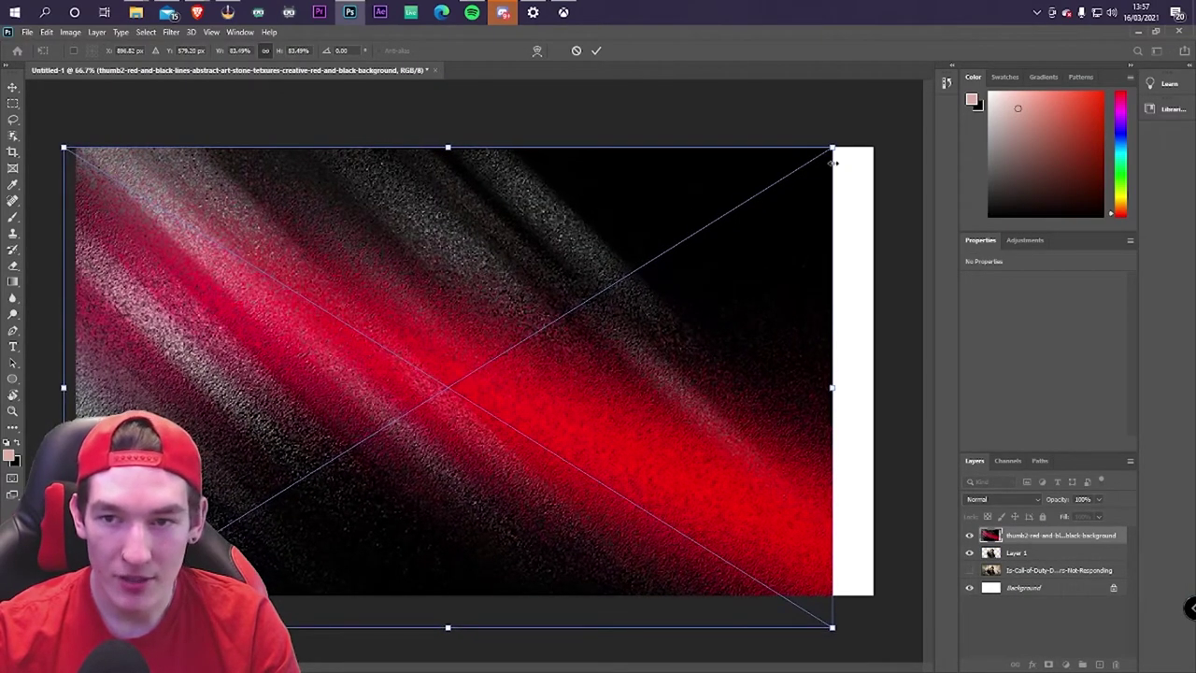
drag(832, 147, 894, 106)
mouse_move(738, 271)
mouse_down()
mouse_move(741, 287)
mouse_move(740, 275)
mouse_up()
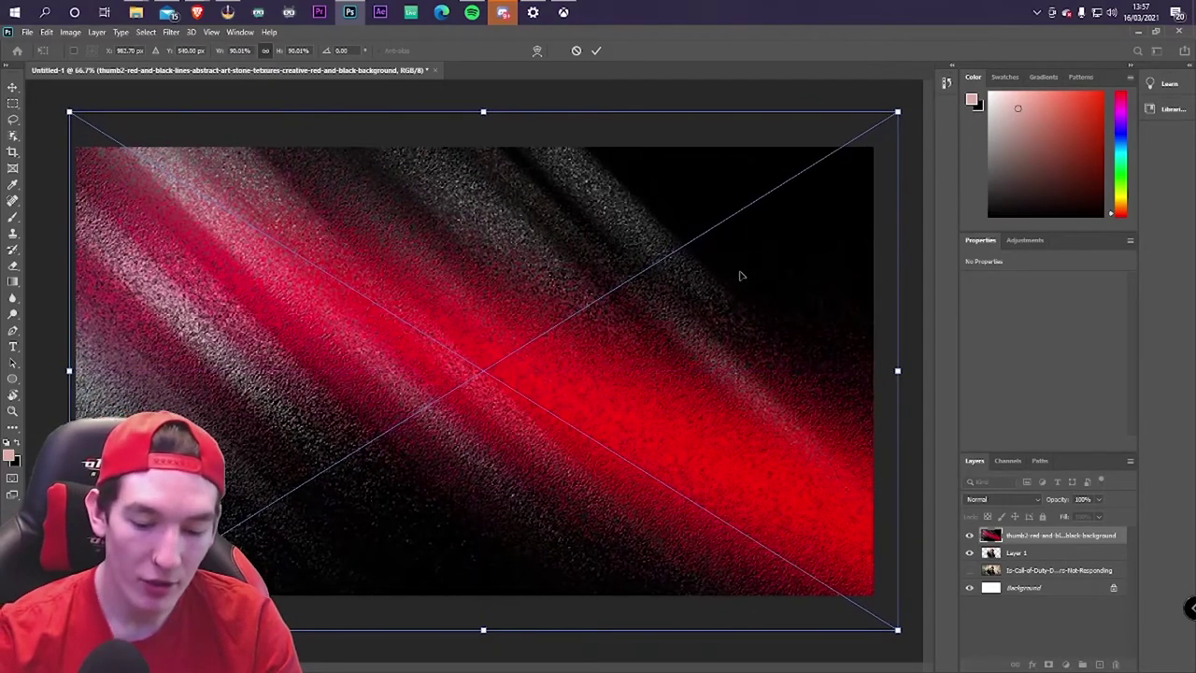
key(Return)
Move Layer 1 with the soldier cutout above the red and black background layer and activate the Move tool
key(e)
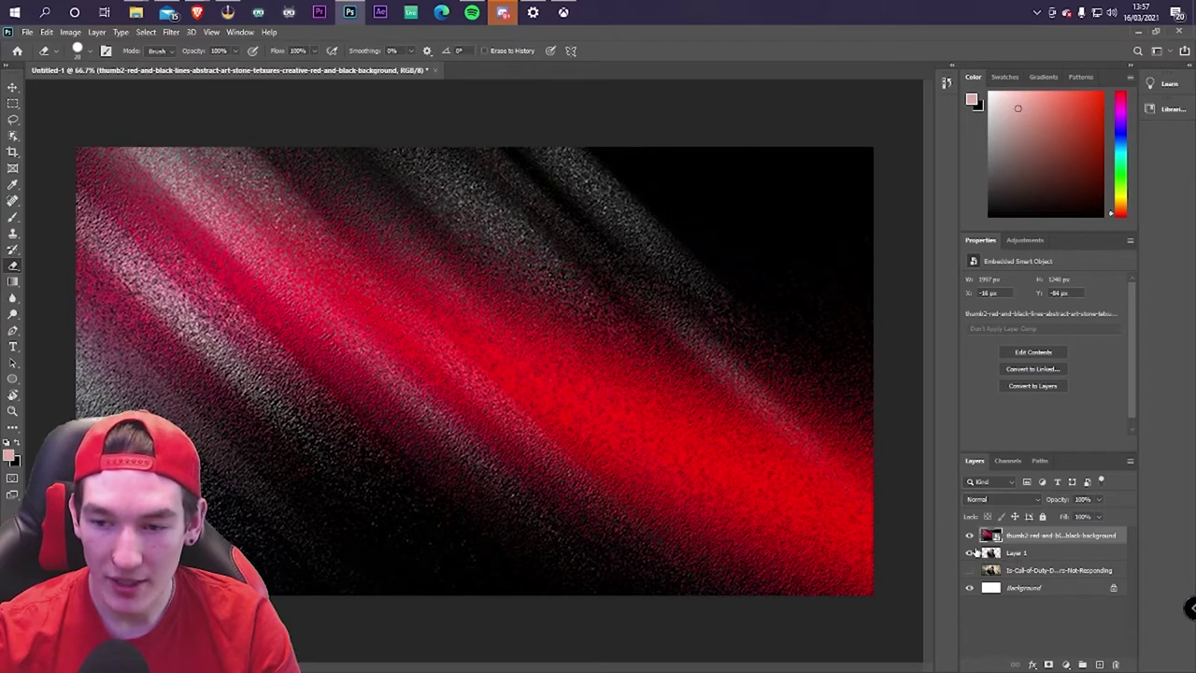
drag(1018, 557, 1016, 542)
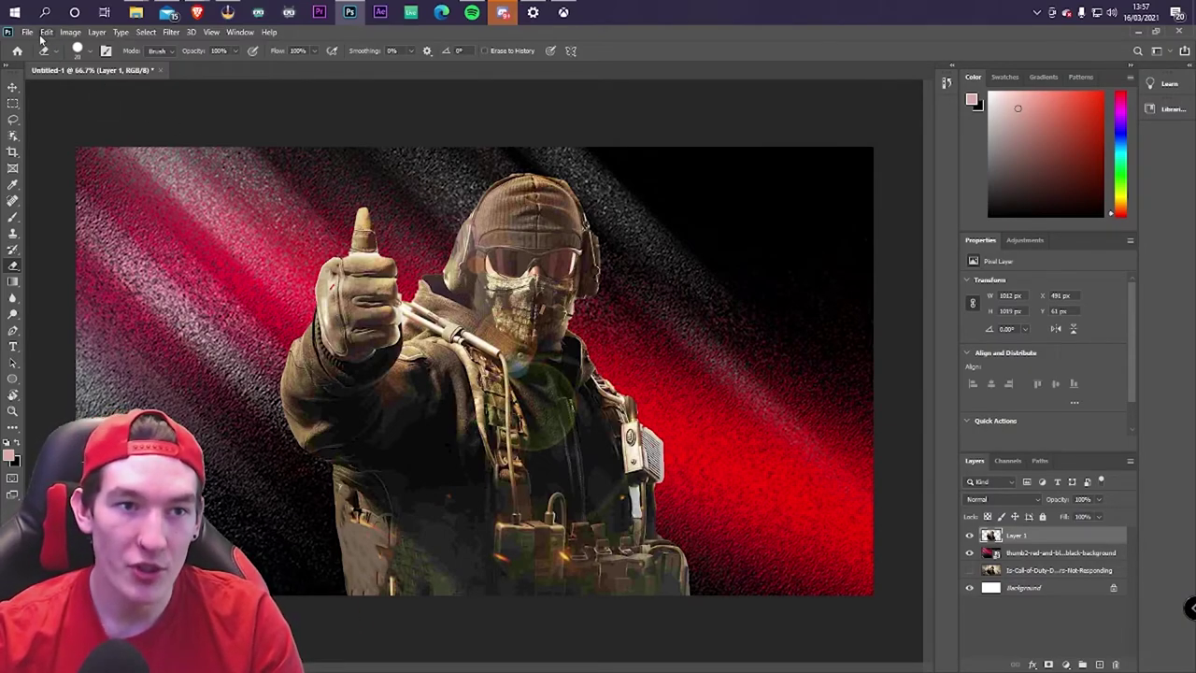
key(v)
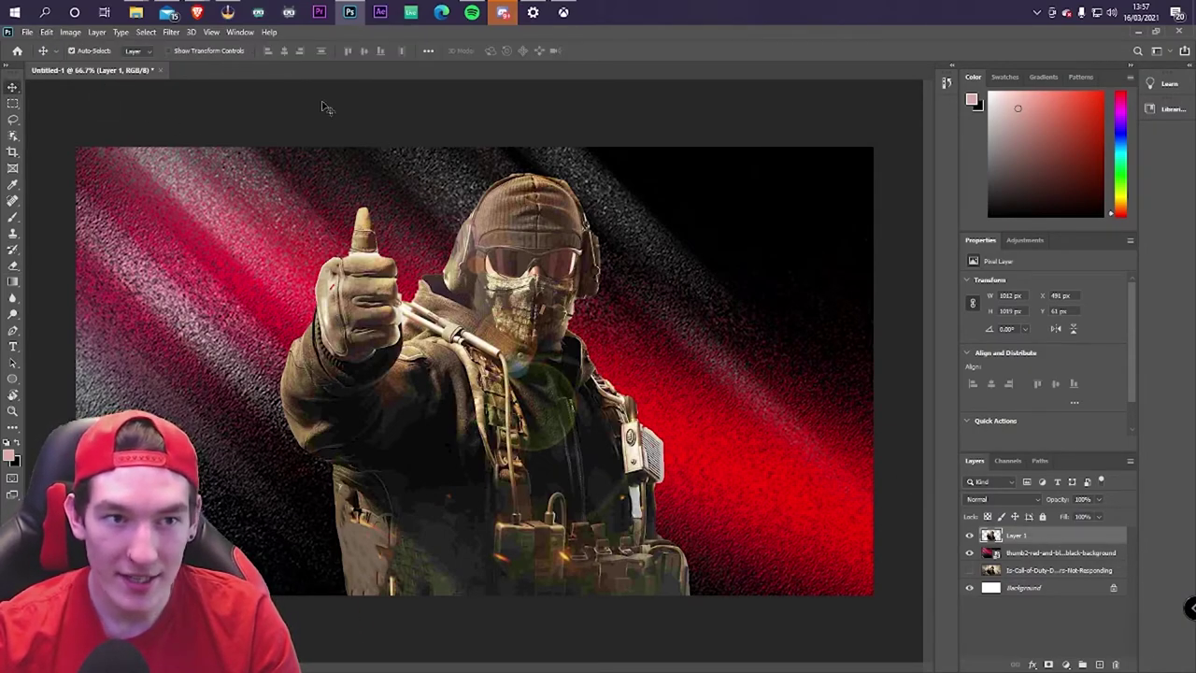
Free Transform the soldier cutout to about 76% scale, positioned near the middle with its base on the canvas's lower edge
click(44, 33)
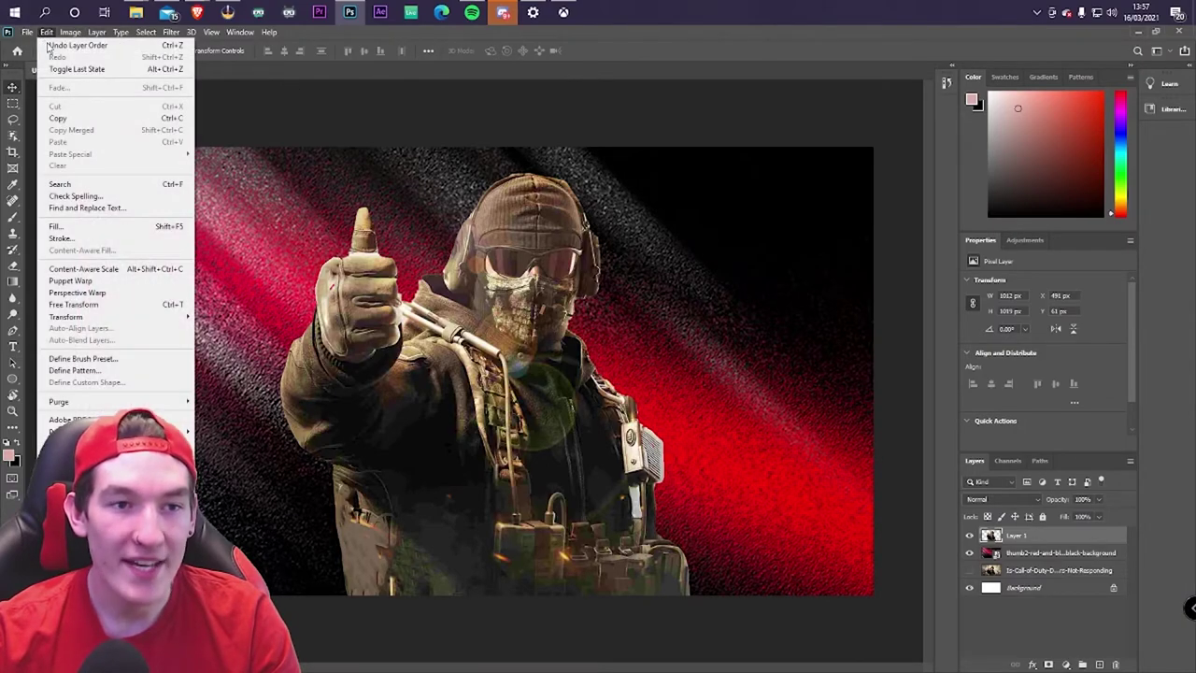
click(169, 307)
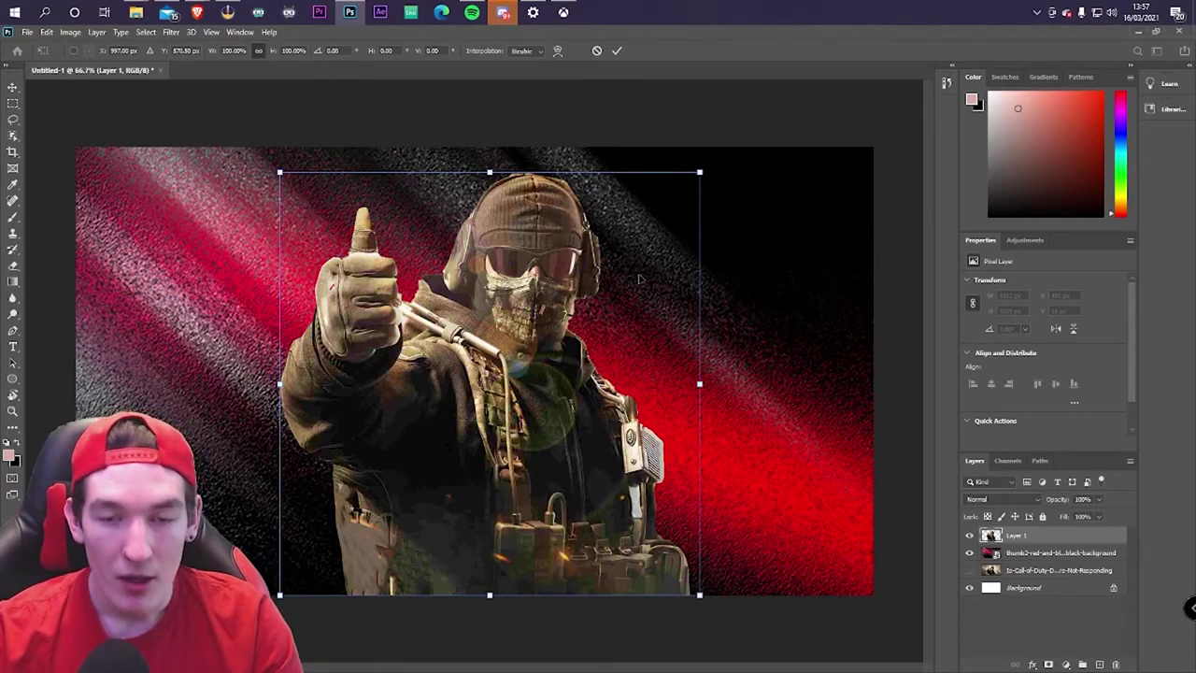
mouse_move(667, 227)
mouse_down()
mouse_move(689, 176)
mouse_move(668, 194)
mouse_move(649, 176)
mouse_move(652, 221)
mouse_up()
drag(637, 270, 638, 286)
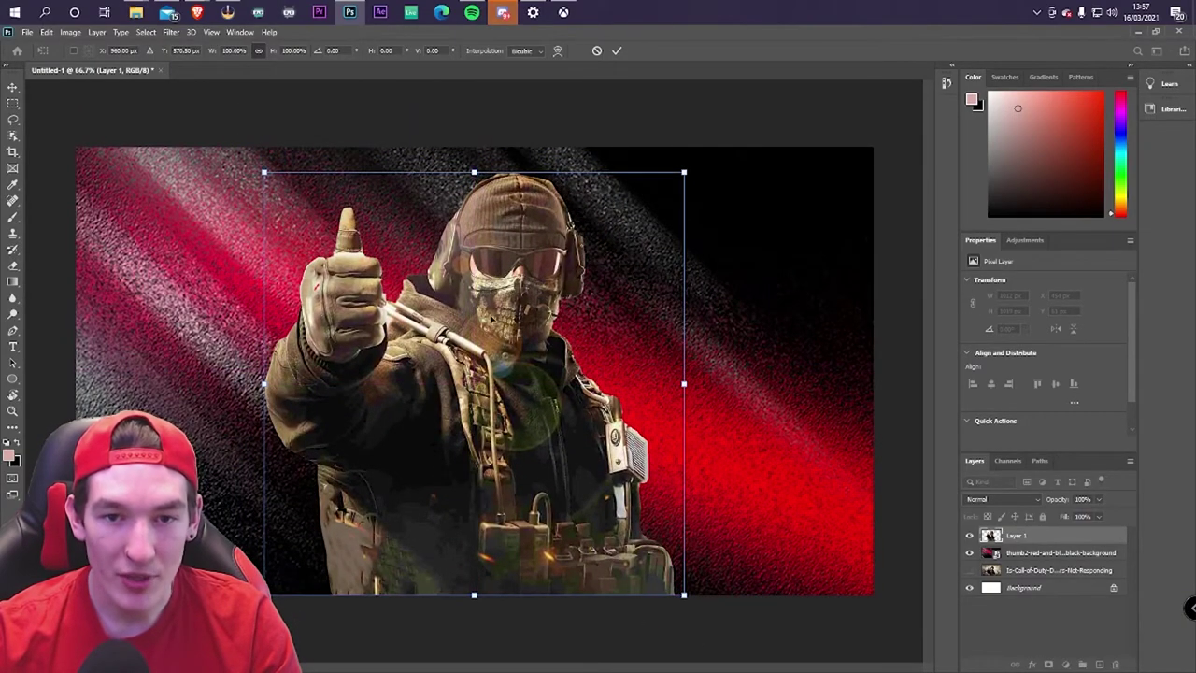
drag(683, 173, 574, 277)
drag(514, 404, 558, 405)
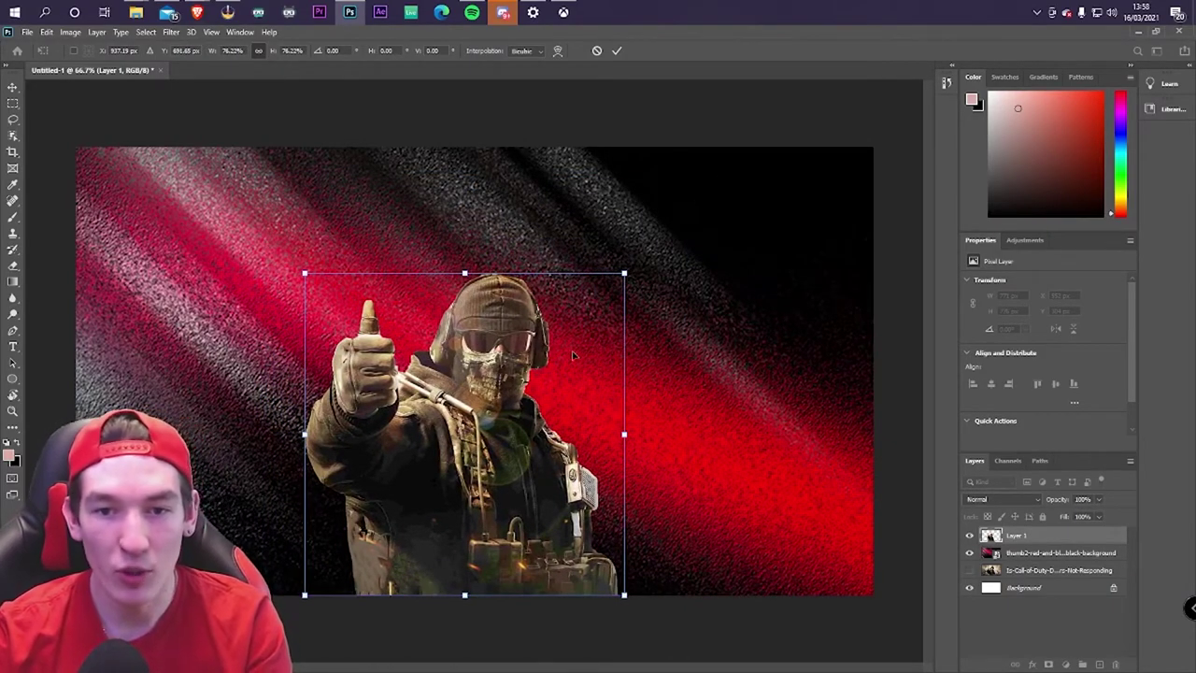
key(Return)
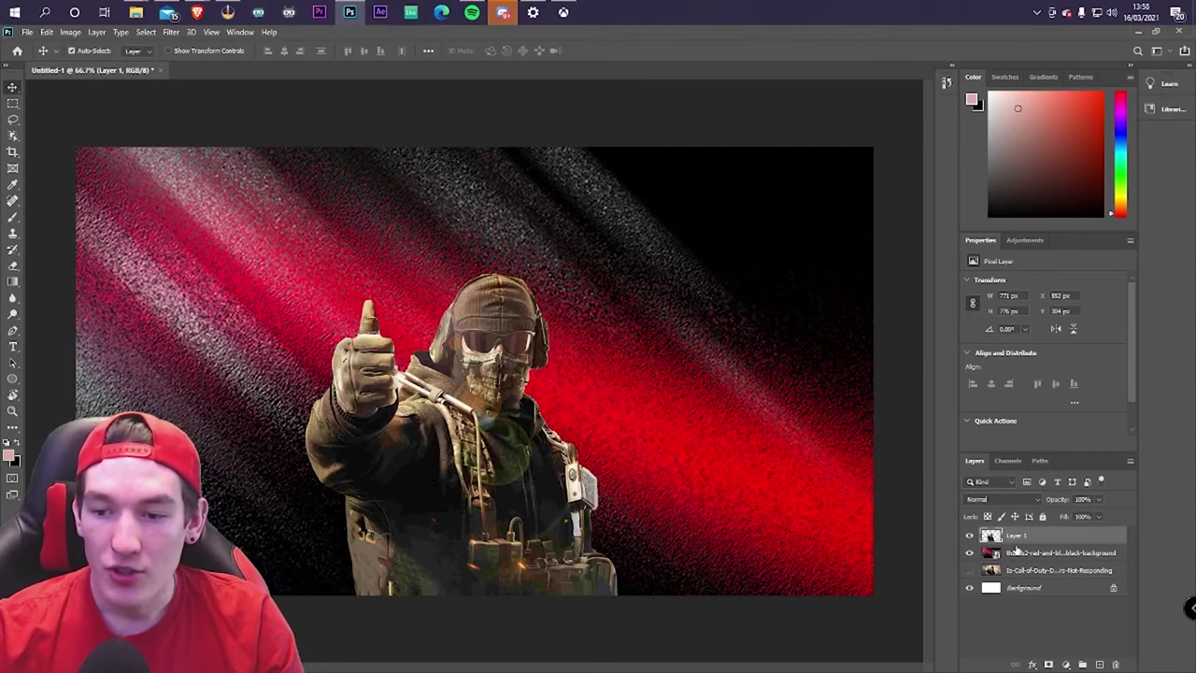
Hide the red and black background layer and show the original Call of Duty image layer
click(969, 553)
click(969, 553)
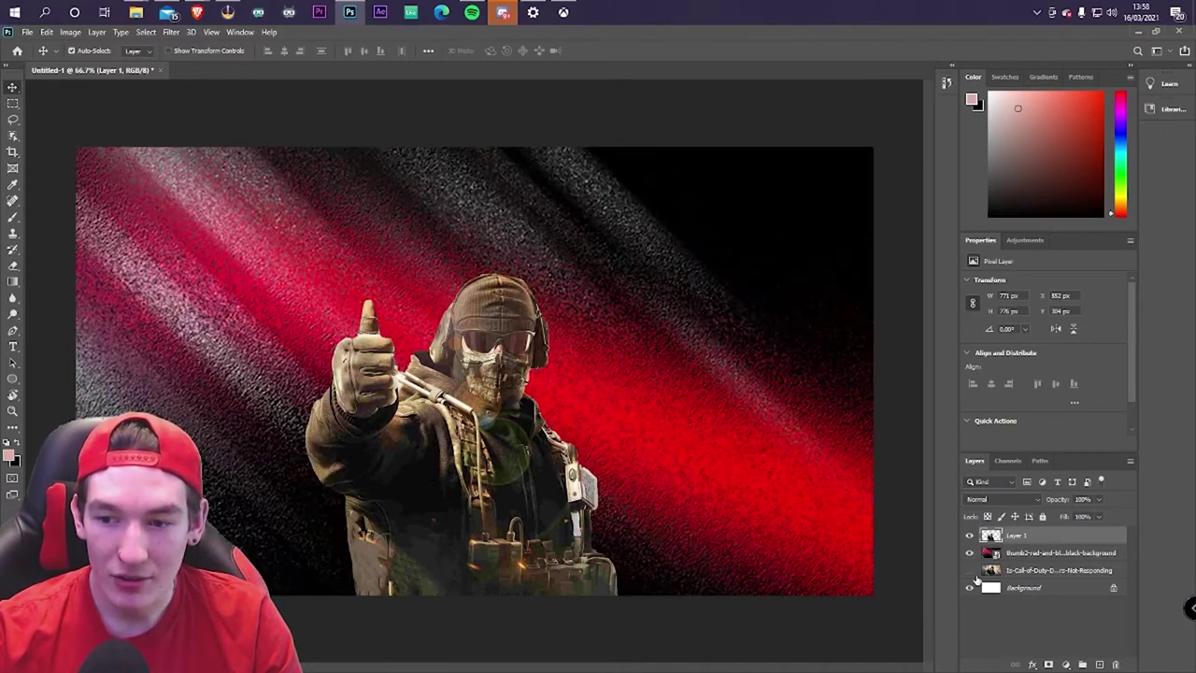
click(969, 554)
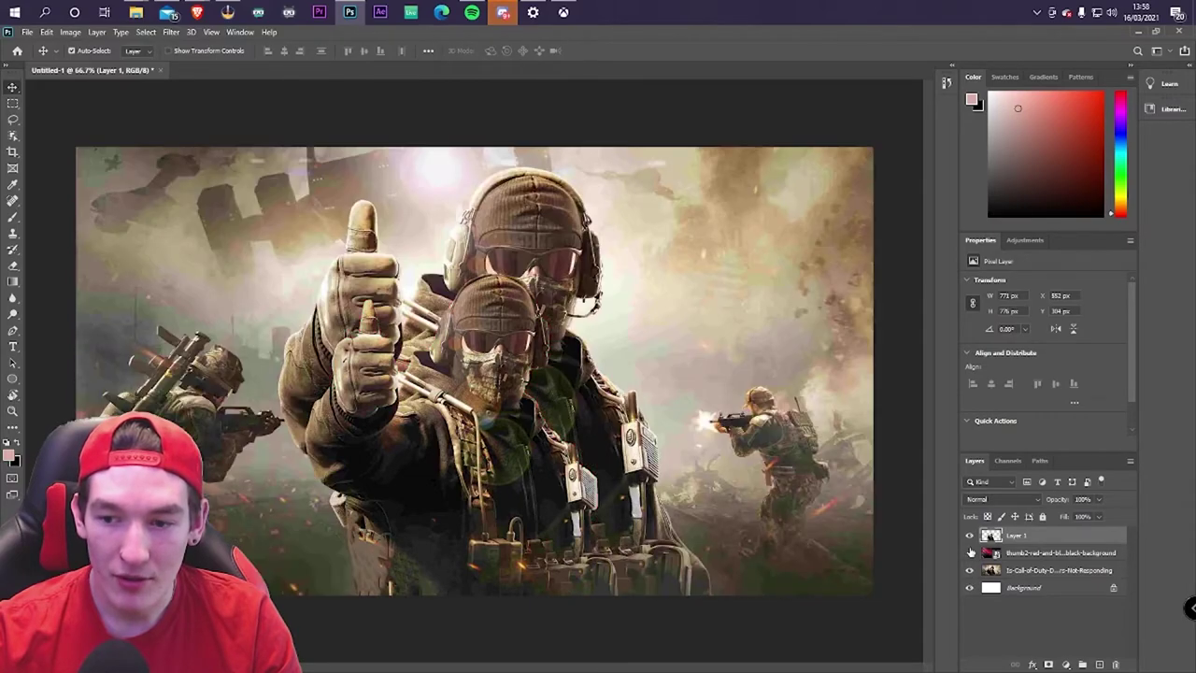
Show the red and black background layer again and delete the original Call of Duty image layer
click(969, 553)
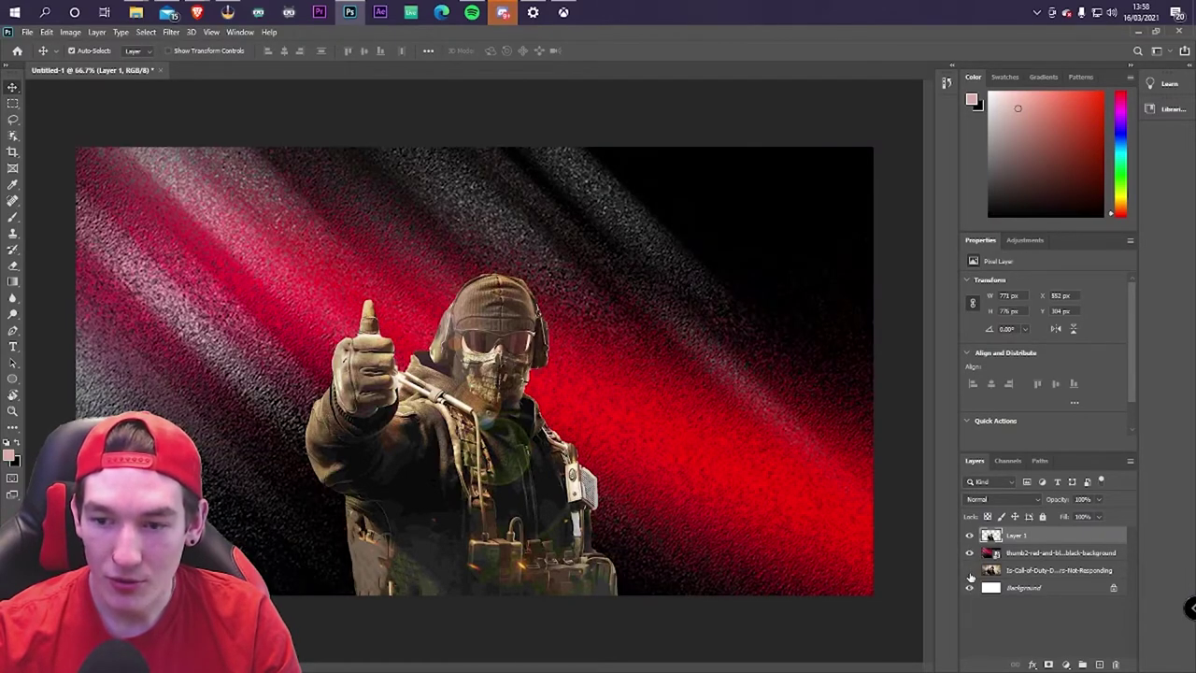
click(985, 577)
key(Delete)
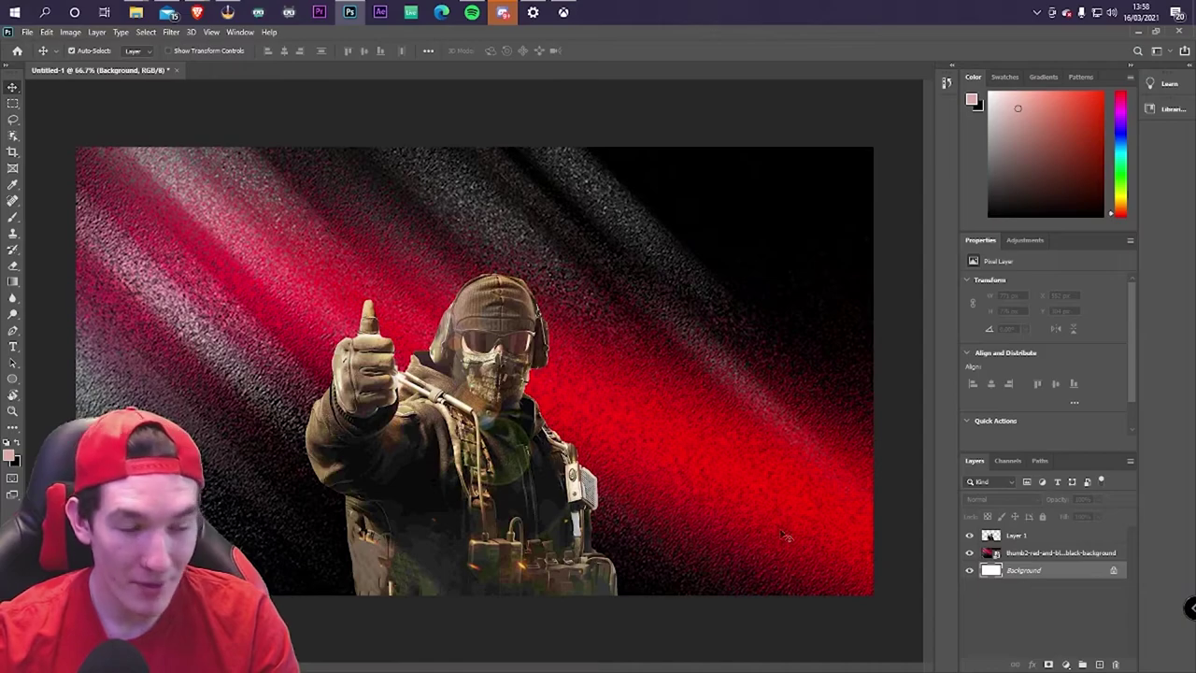
Open the Layer Style settings for the soldier cutout on Layer 1 and preview the blend modes, keeping Normal
click(1061, 542)
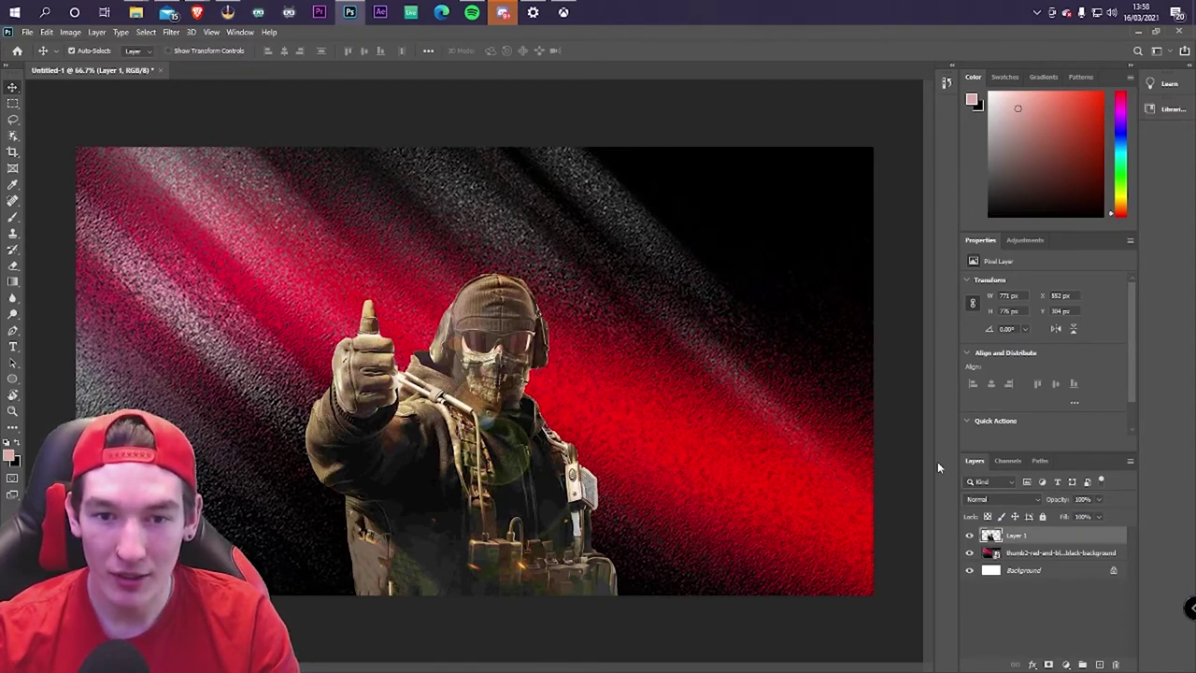
double_click(1071, 547)
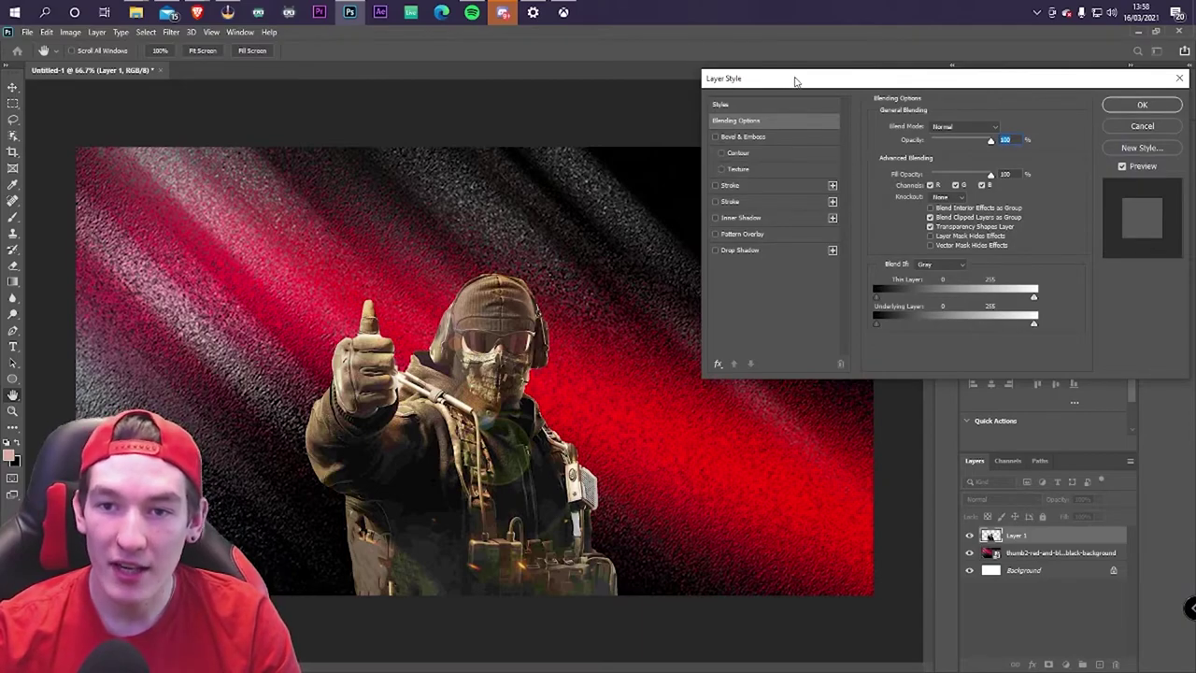
drag(795, 82, 757, 81)
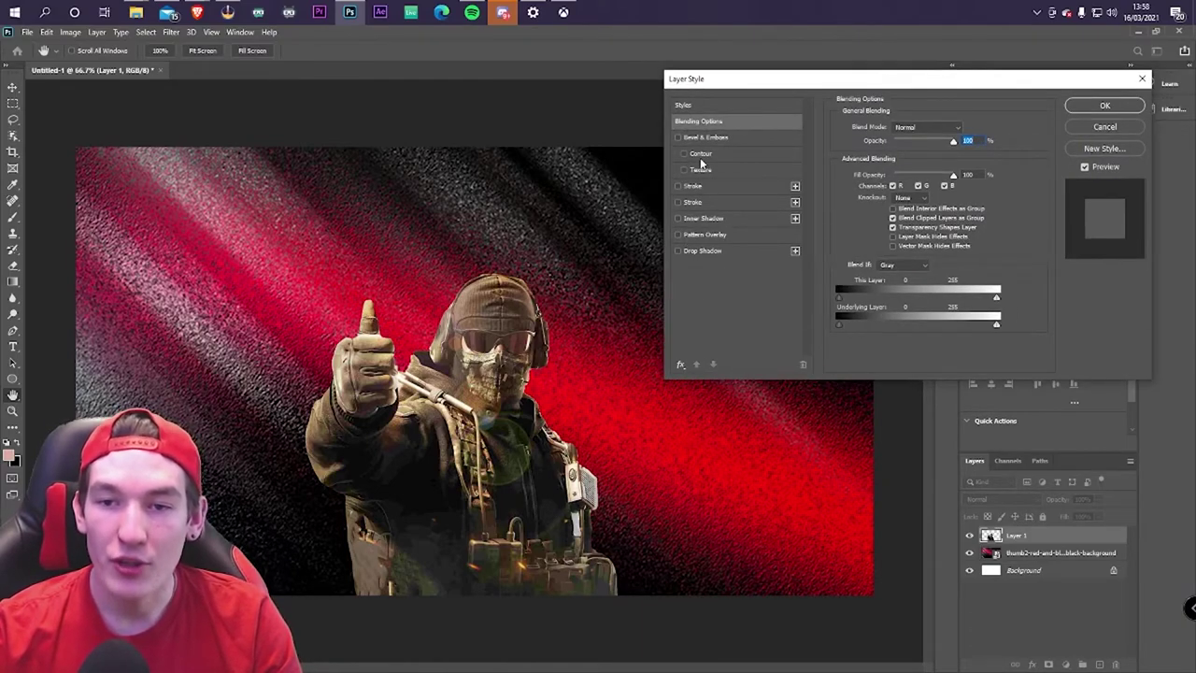
click(912, 128)
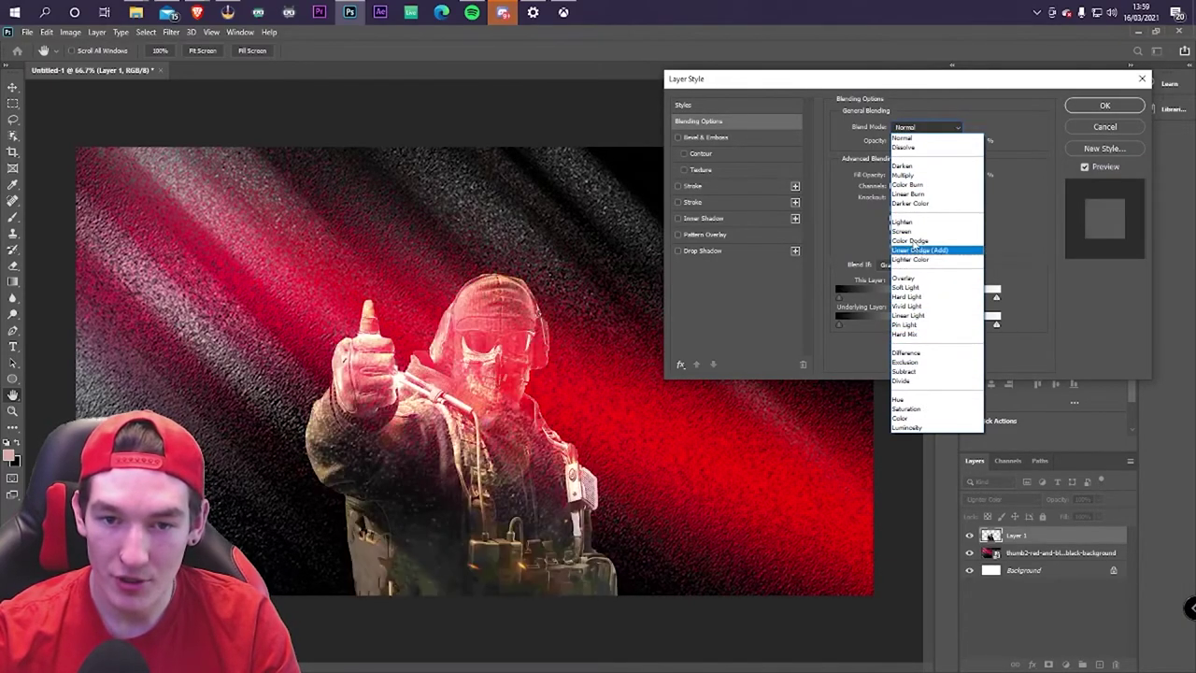
click(985, 124)
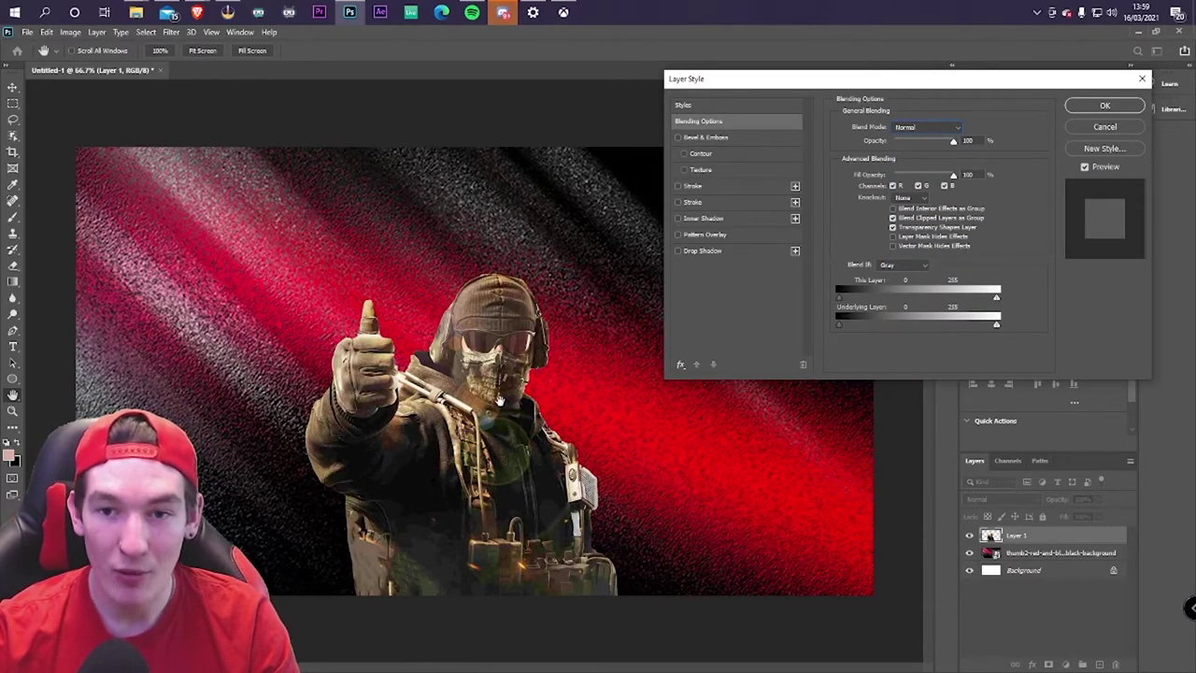
Enable a Drop Shadow on the soldier cutout and keep its colour pure white
click(729, 250)
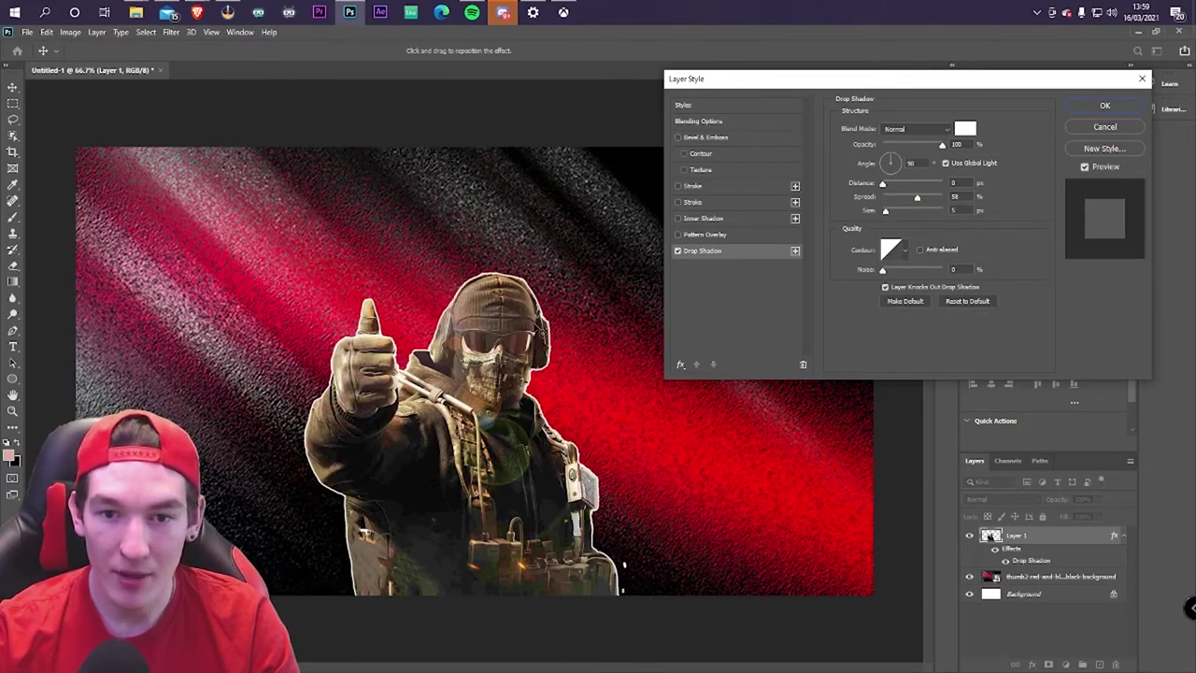
click(965, 128)
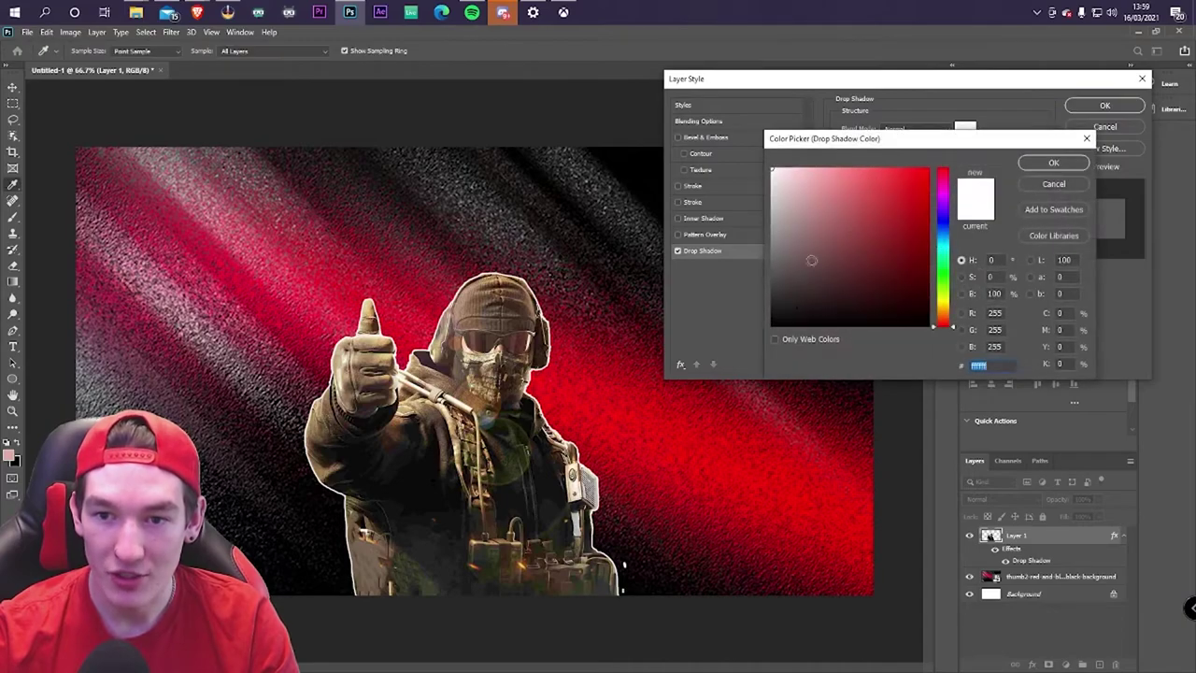
click(817, 276)
mouse_move(816, 276)
mouse_down()
mouse_move(849, 283)
mouse_move(883, 322)
mouse_move(757, 339)
mouse_move(775, 239)
mouse_move(772, 173)
mouse_move(796, 183)
mouse_up()
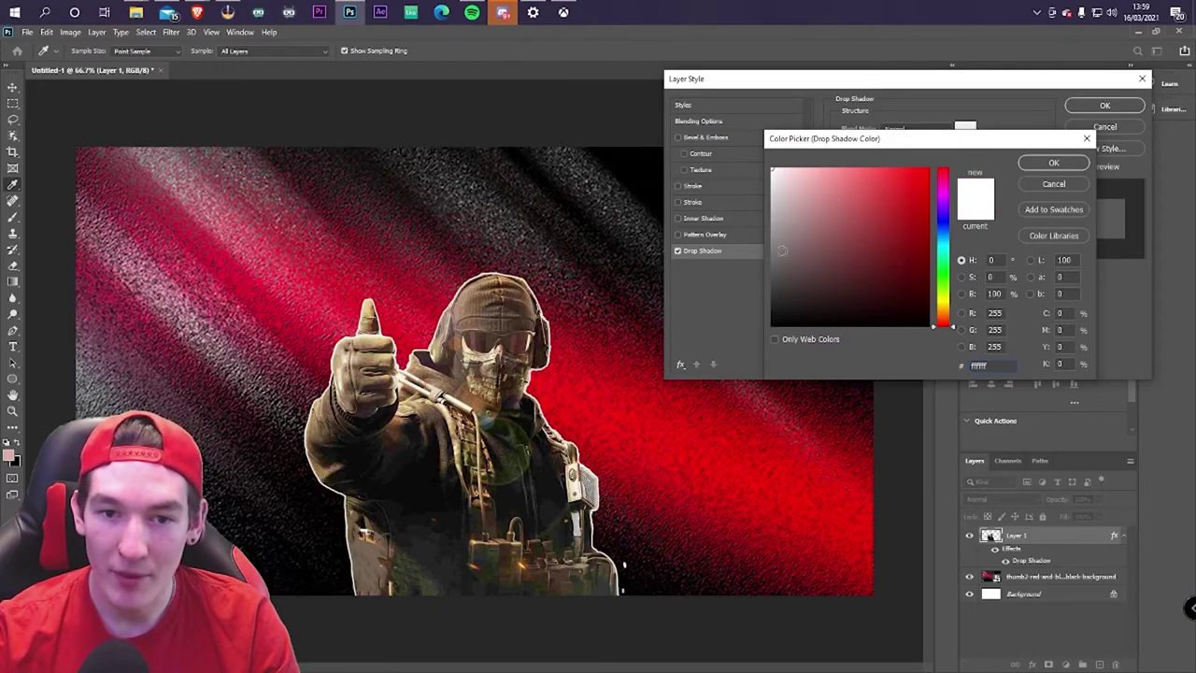
click(1054, 163)
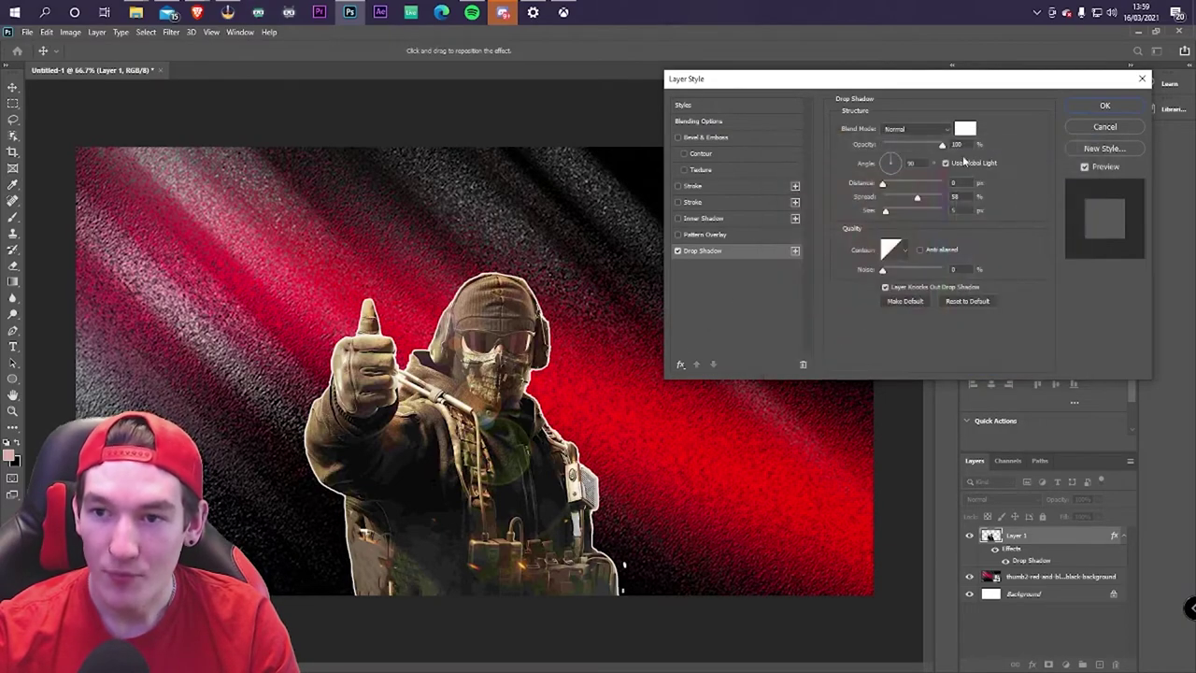
Set the soldier's drop shadow to 100% opacity, 0 px distance and about 10 px size, and apply the layer style
drag(942, 146, 1007, 140)
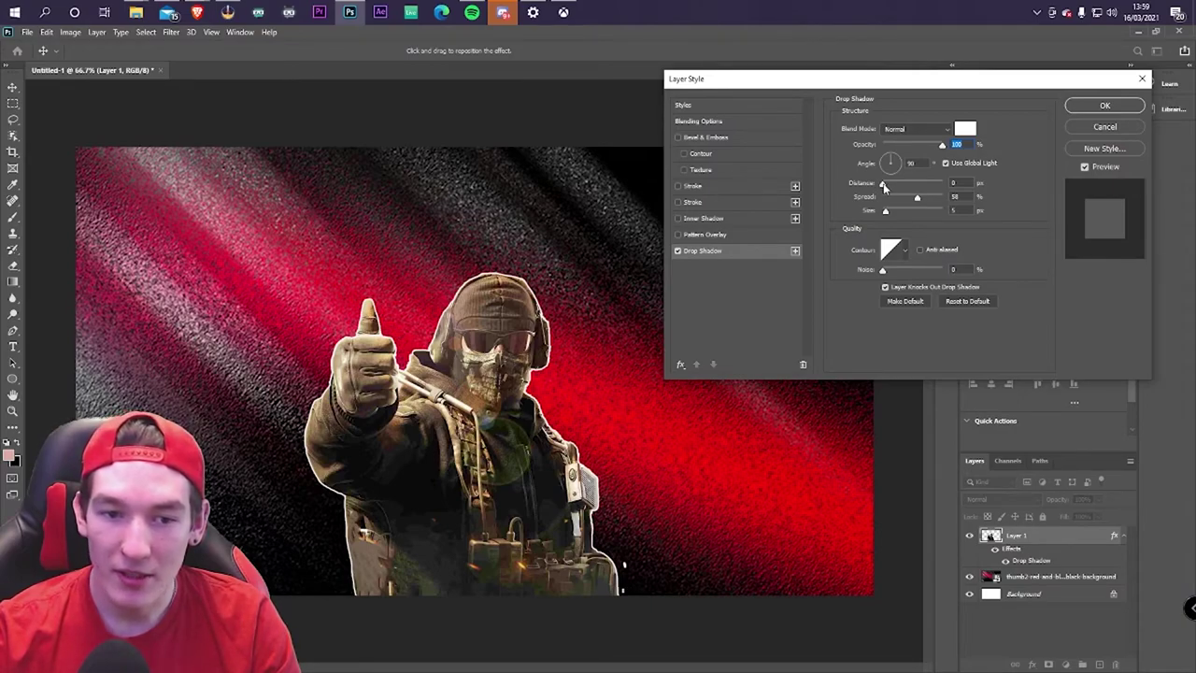
drag(884, 186, 820, 191)
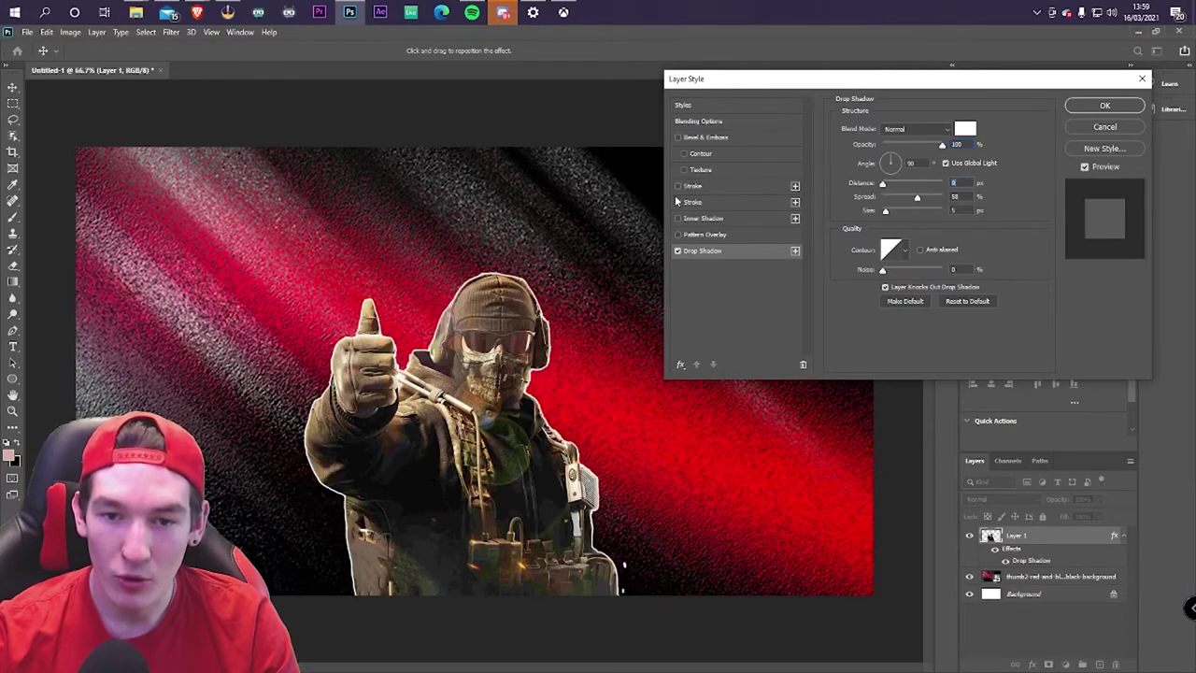
mouse_move(886, 214)
mouse_down()
mouse_move(1028, 221)
mouse_move(831, 220)
mouse_move(1132, 199)
mouse_move(773, 197)
mouse_move(898, 215)
mouse_move(888, 215)
mouse_up()
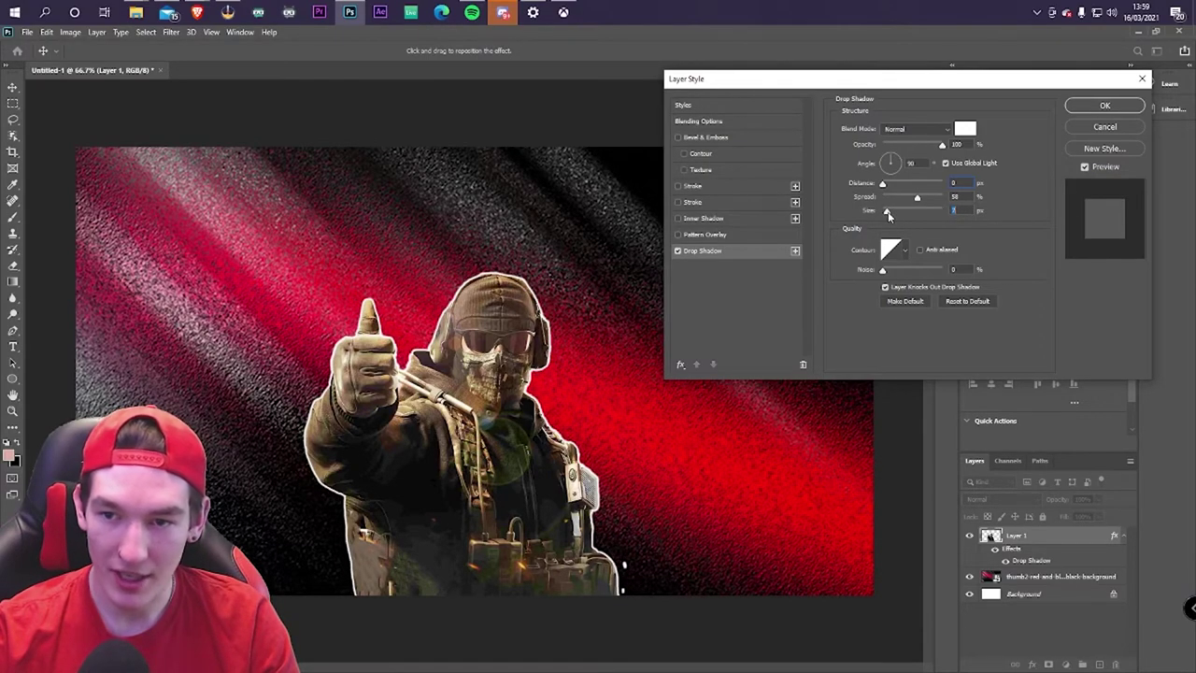
drag(888, 215, 889, 214)
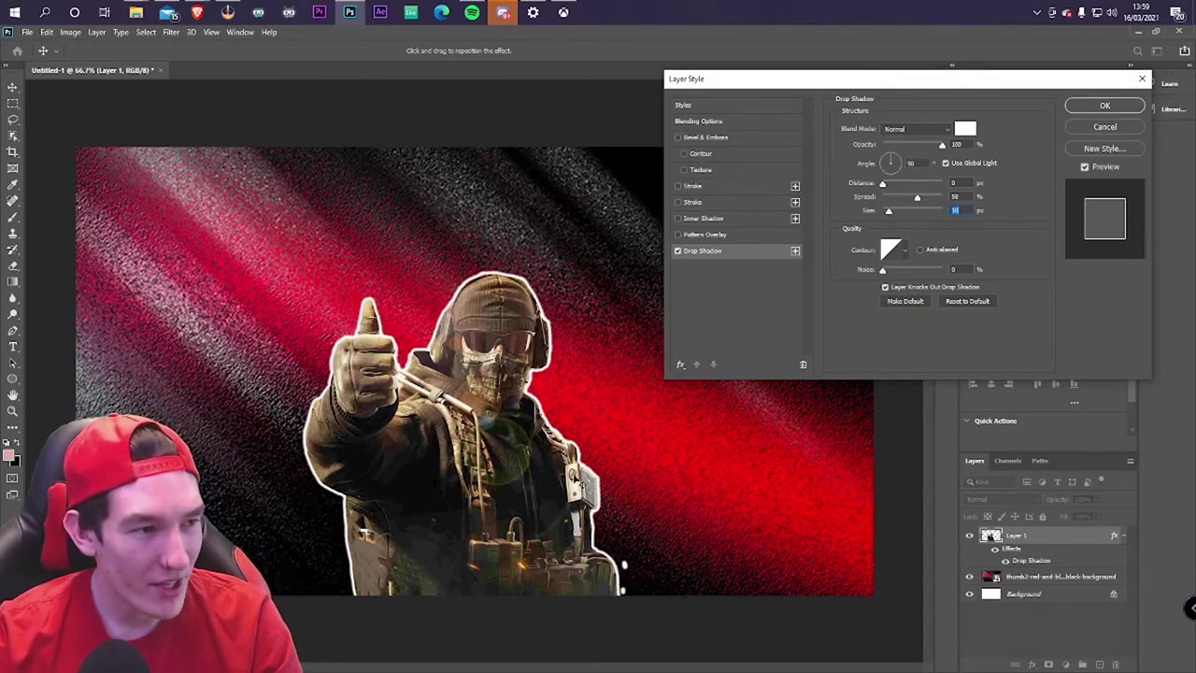
click(1104, 106)
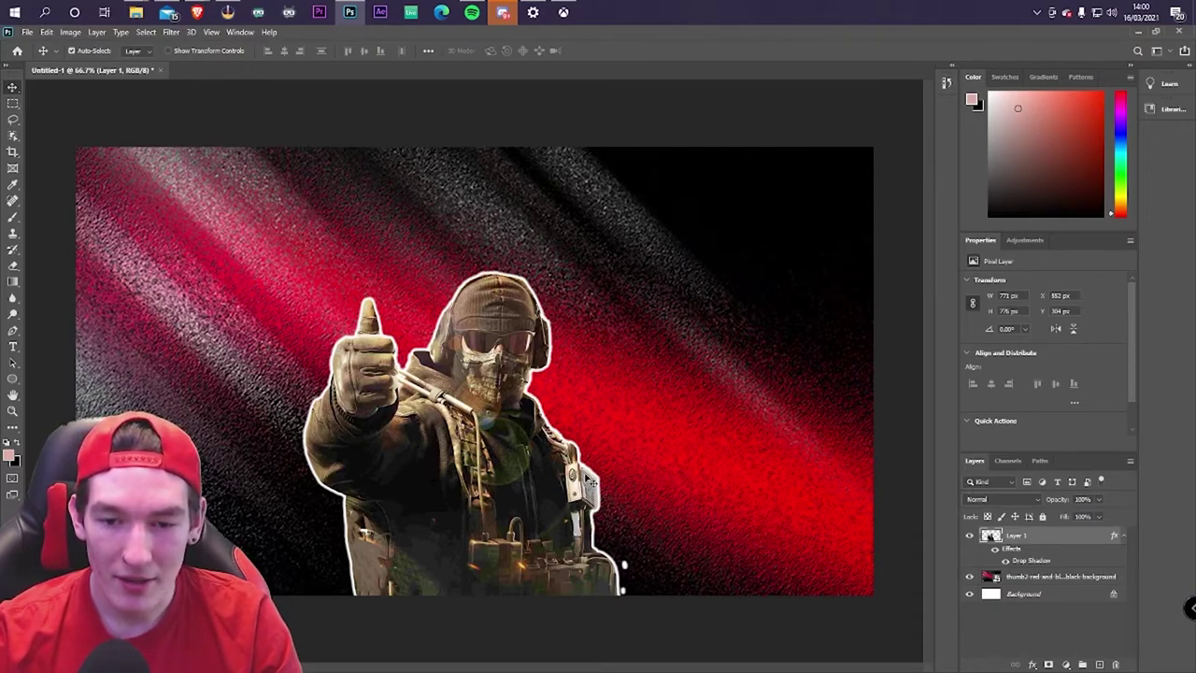
Erase the stray white specks beside the soldier's lower vest near the canvas's bottom edge on Layer 1
scroll(537, 401, up, 2)
scroll(712, 347, down, 3)
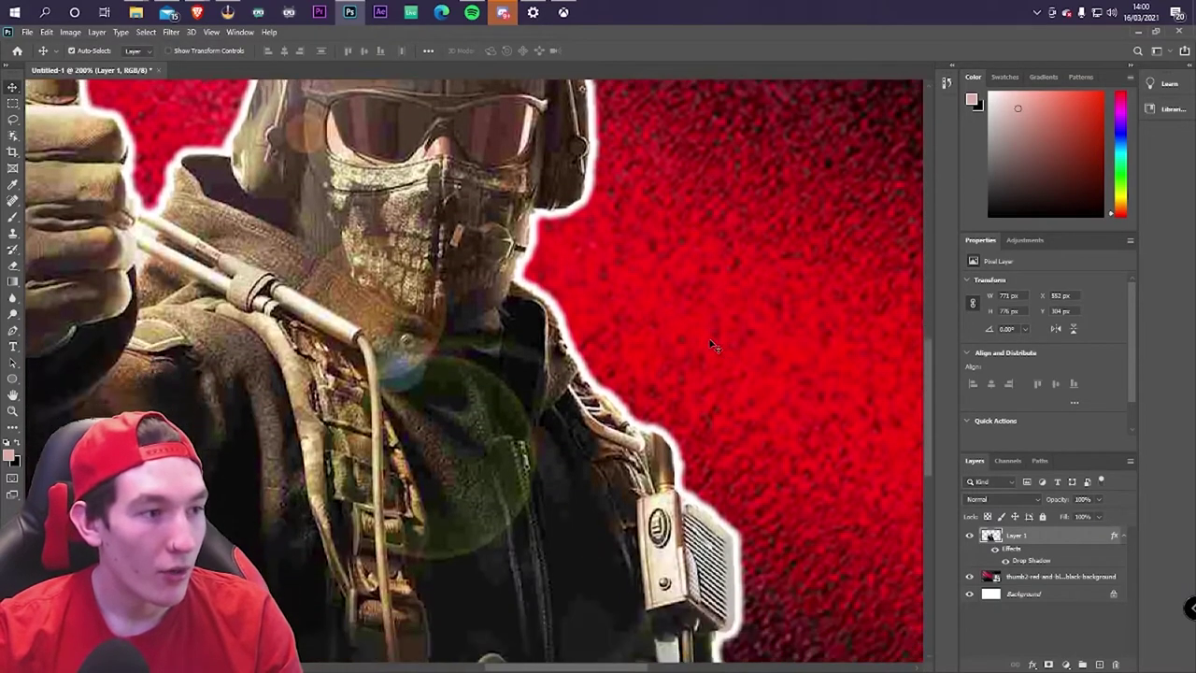
scroll(712, 346, down, 5)
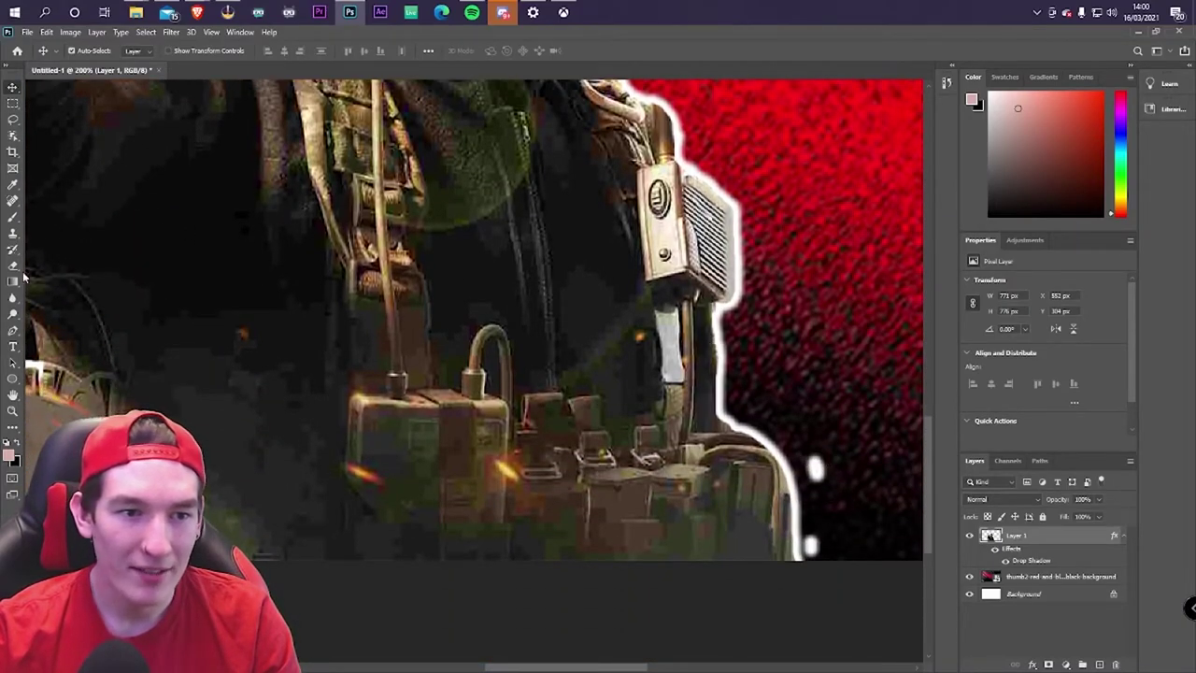
key(e)
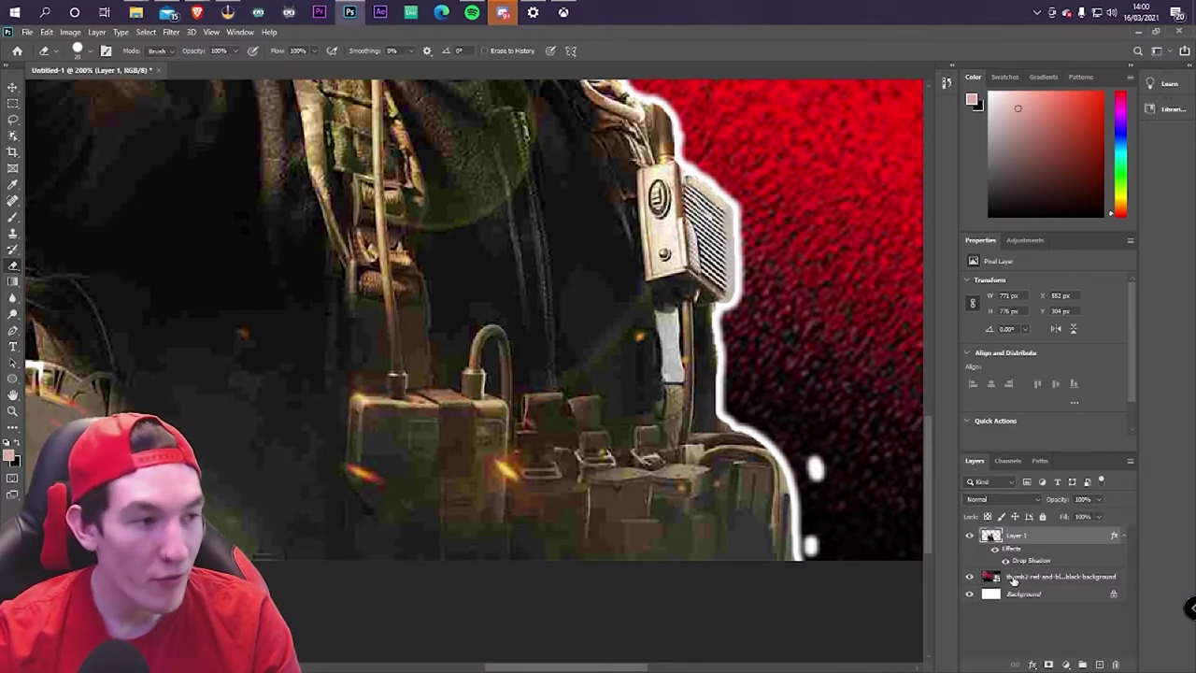
drag(820, 451, 819, 566)
Examine the white outline around the soldier's head, raised fist, sleeve and lower body for leftover specks
scroll(804, 480, up, 8)
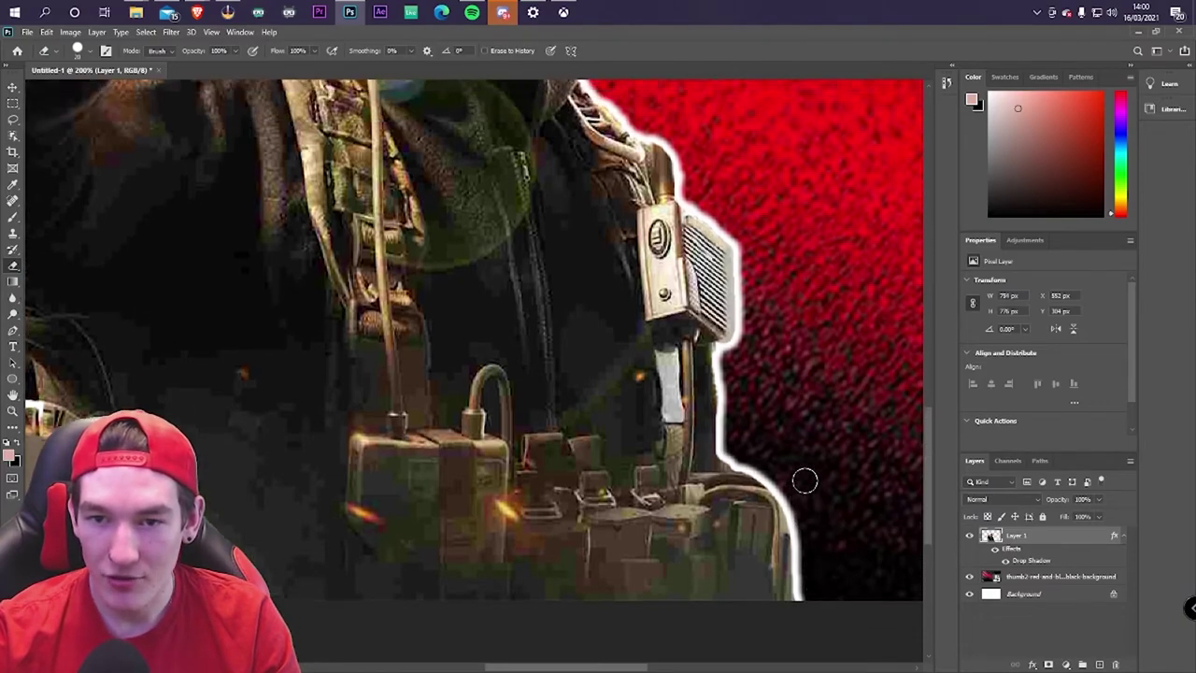
scroll(783, 480, up, 5)
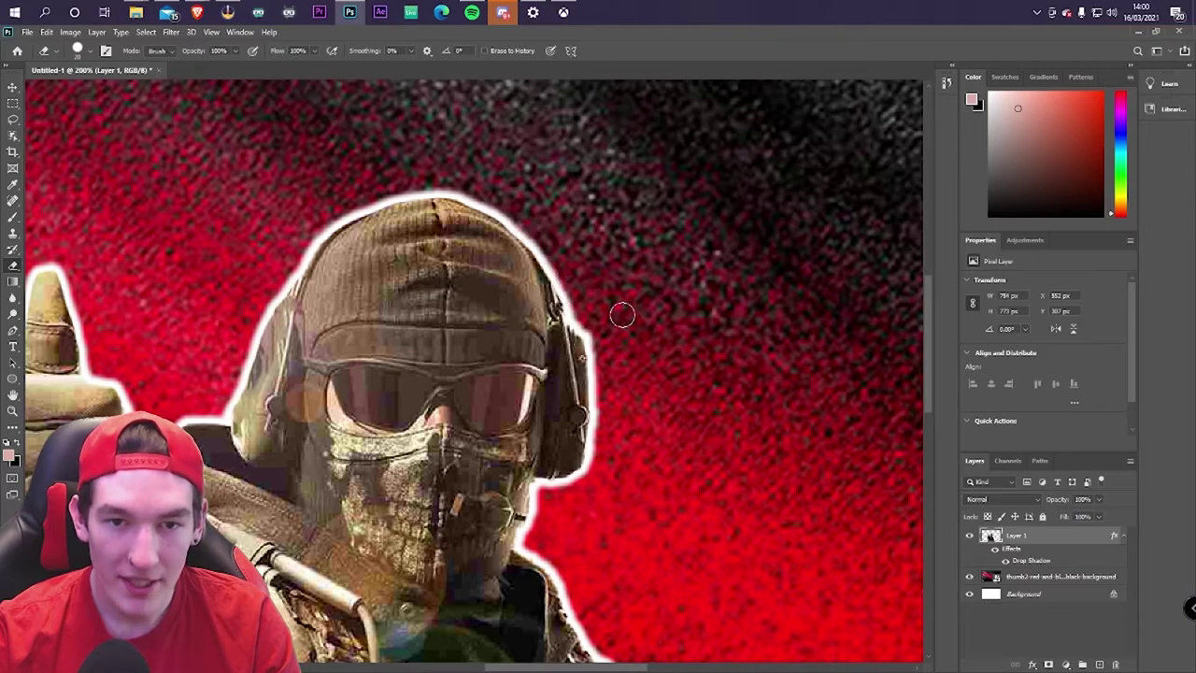
scroll(622, 312, down, 3)
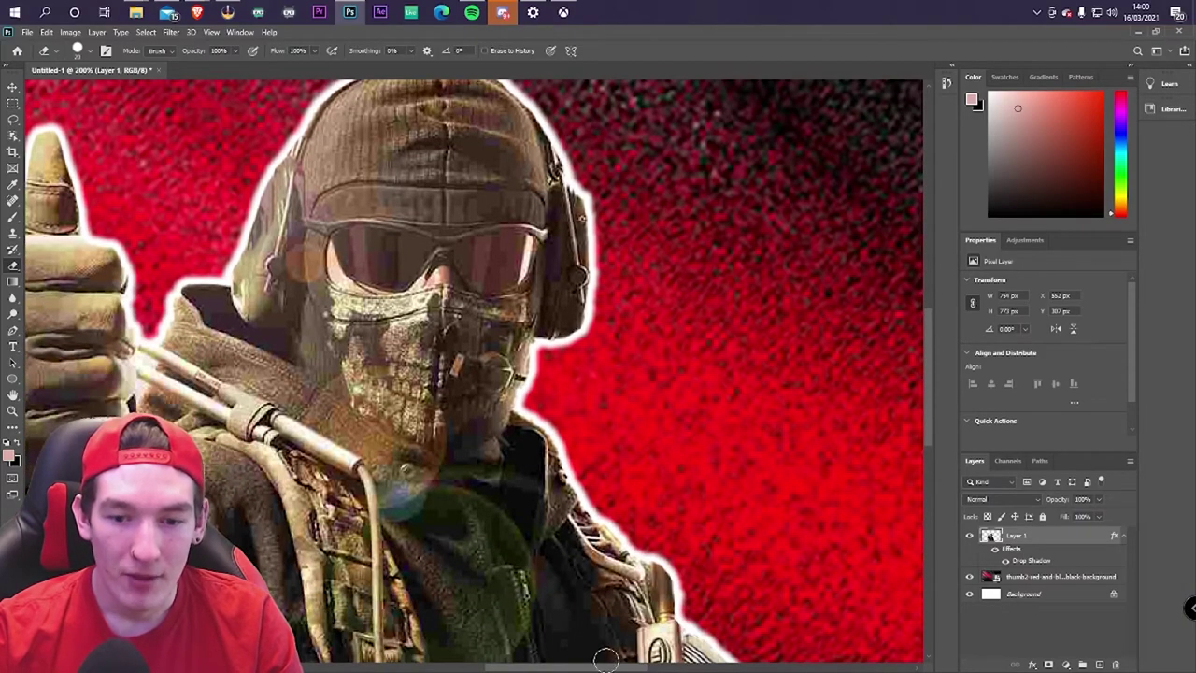
drag(603, 669, 537, 669)
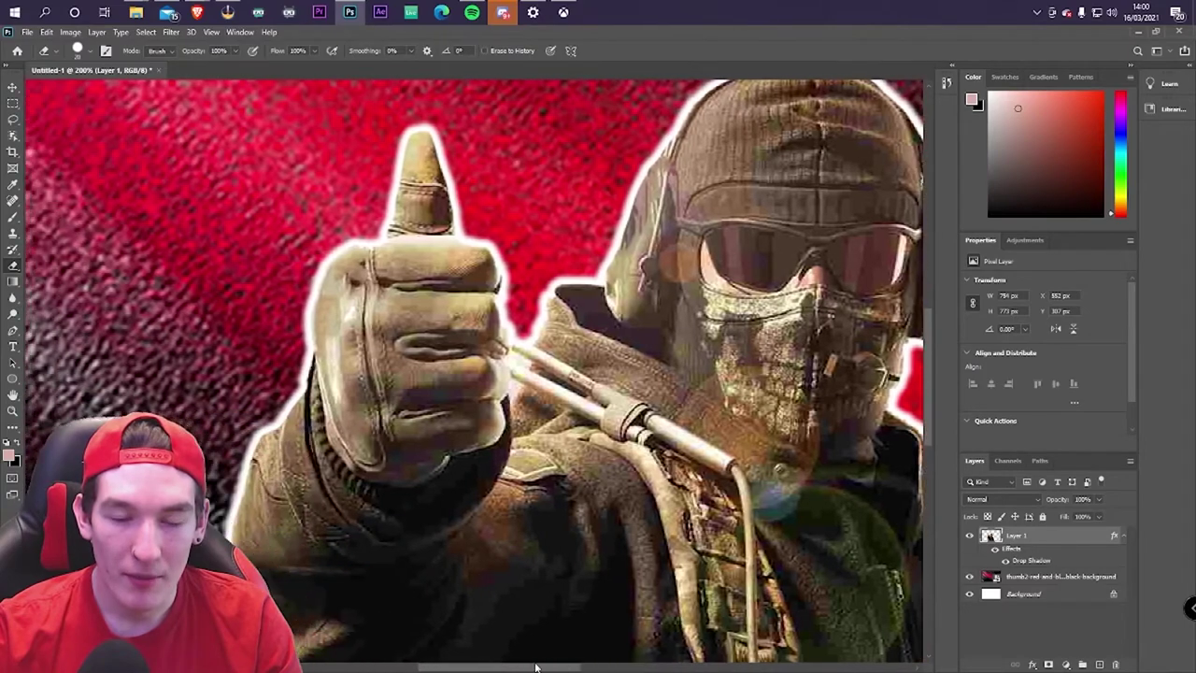
scroll(530, 570, down, 2)
scroll(530, 571, down, 10)
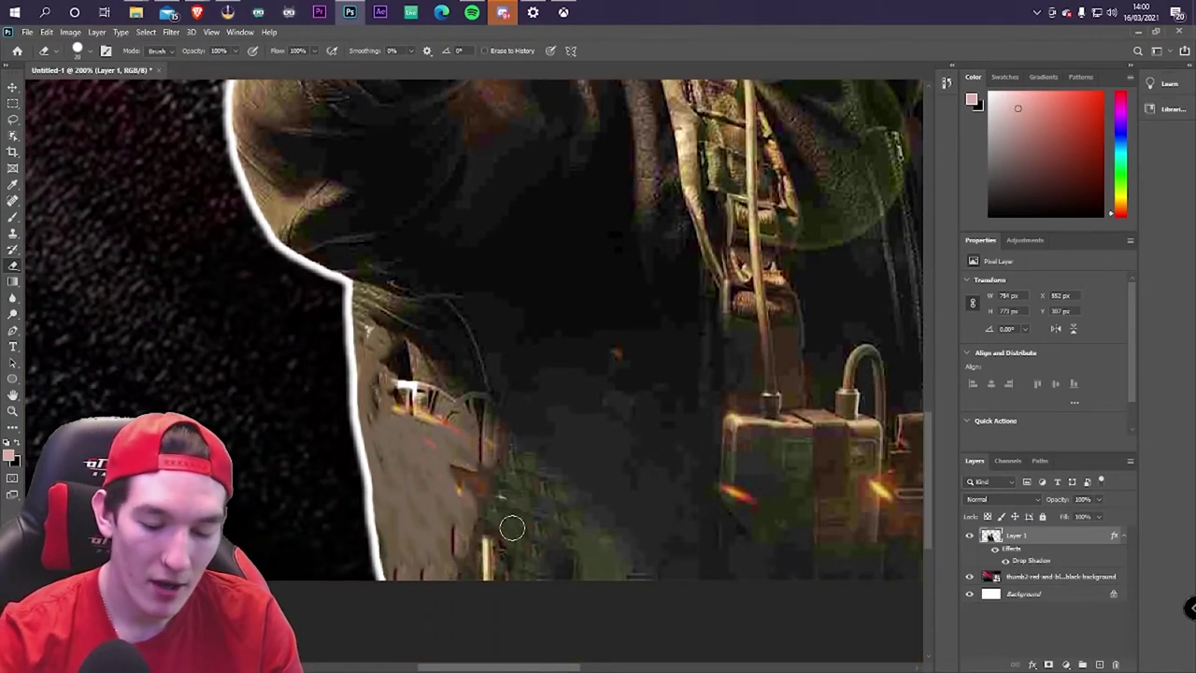
scroll(725, 389, up, 3)
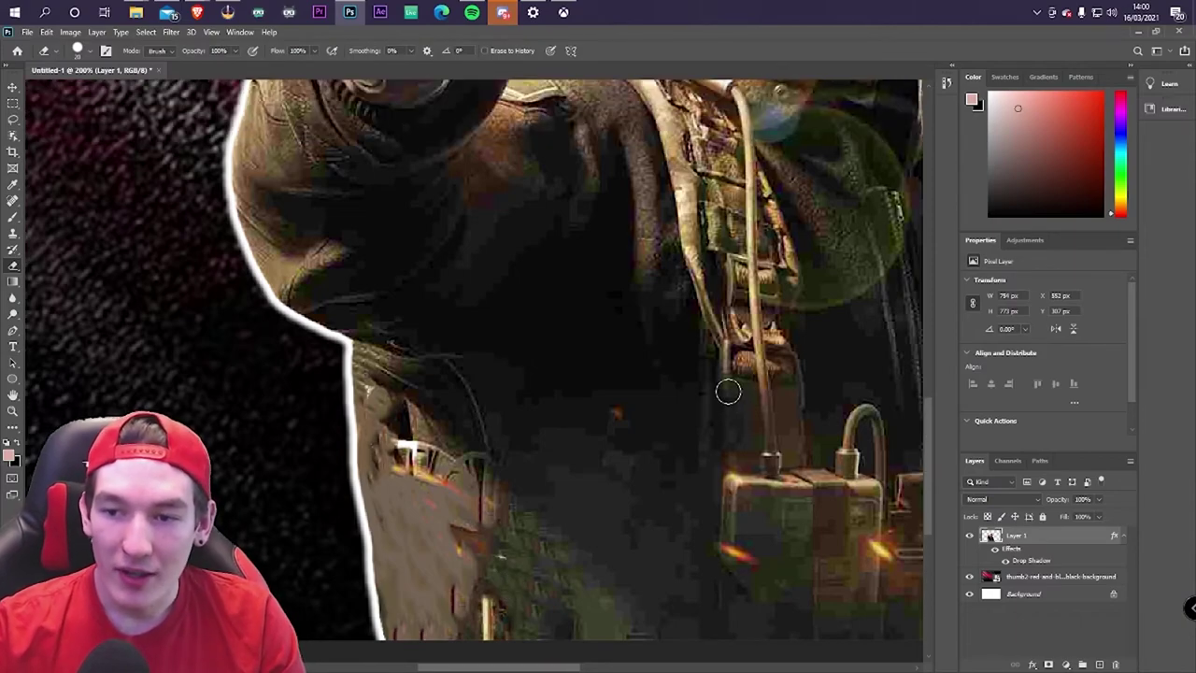
key(ctrl+0)
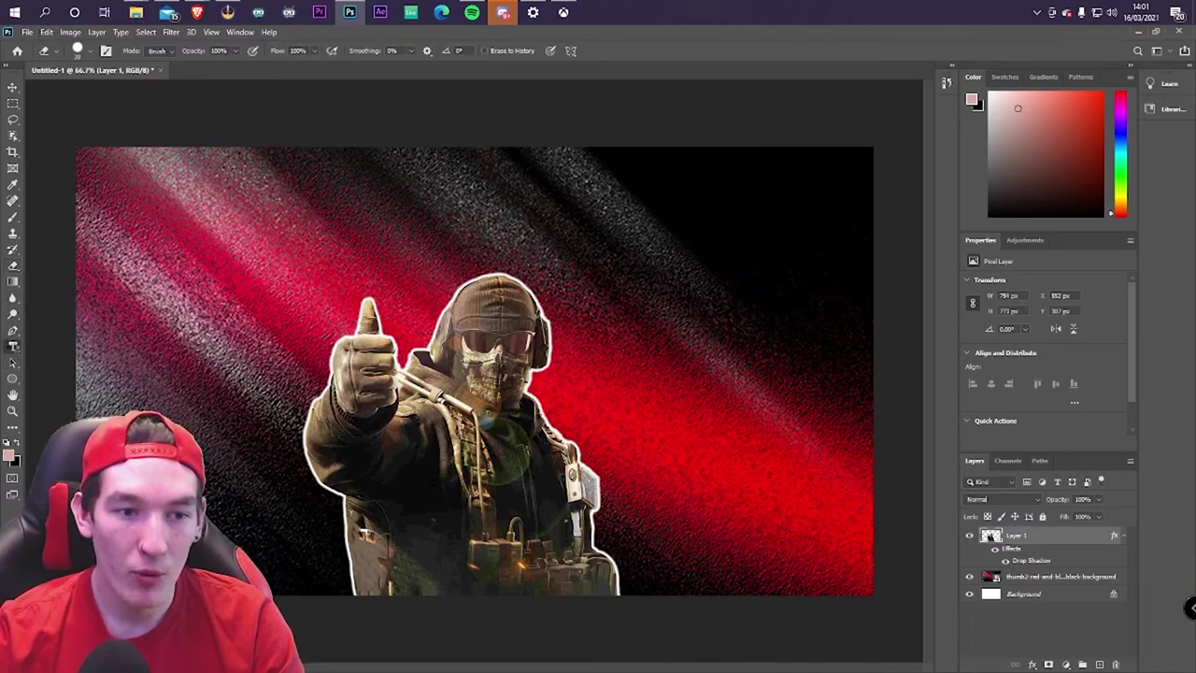
Activate the Horizontal Type tool and choose the Moving Skate font
click(13, 346)
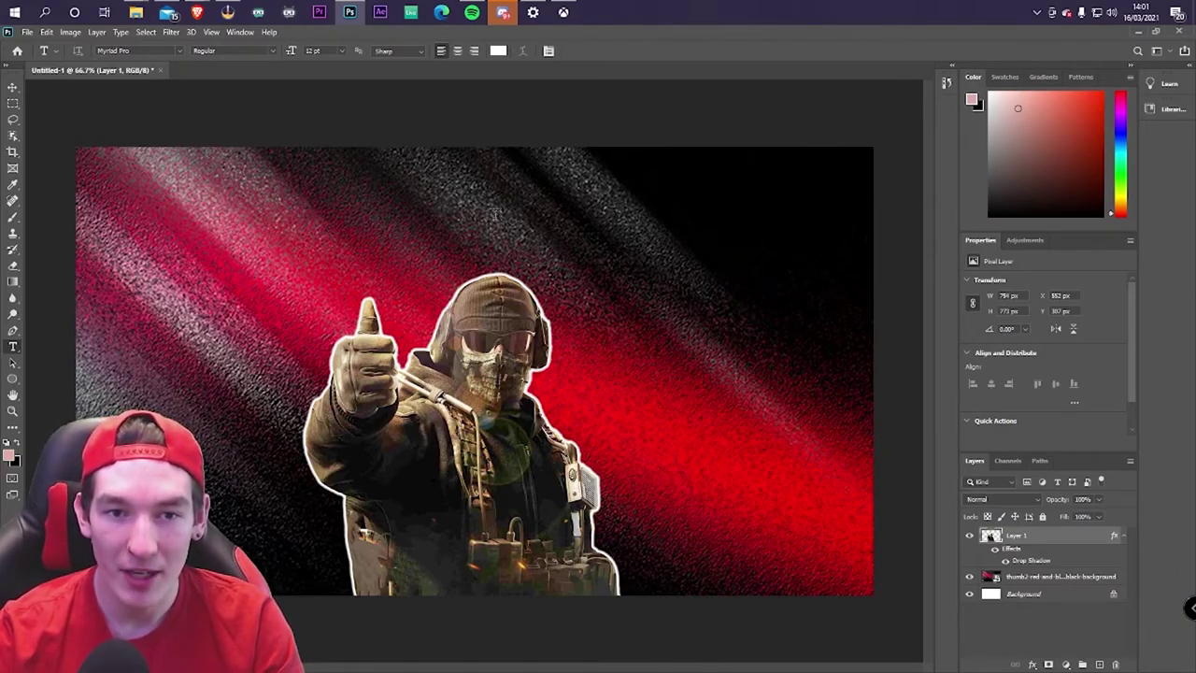
click(187, 48)
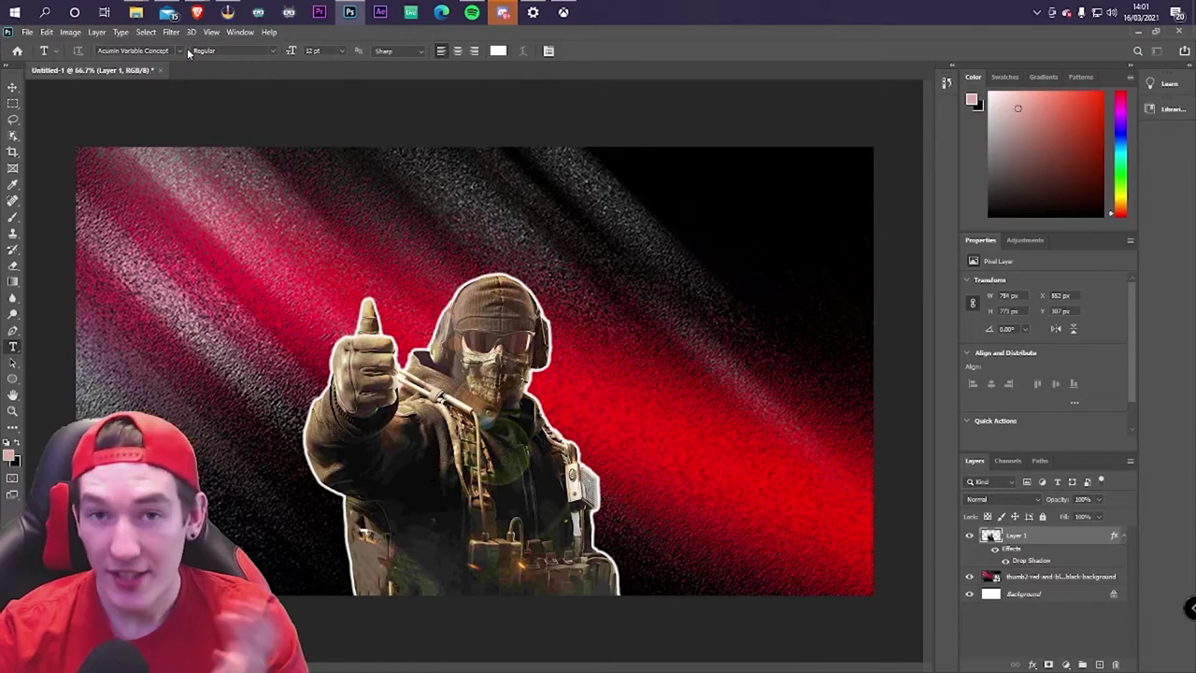
click(177, 51)
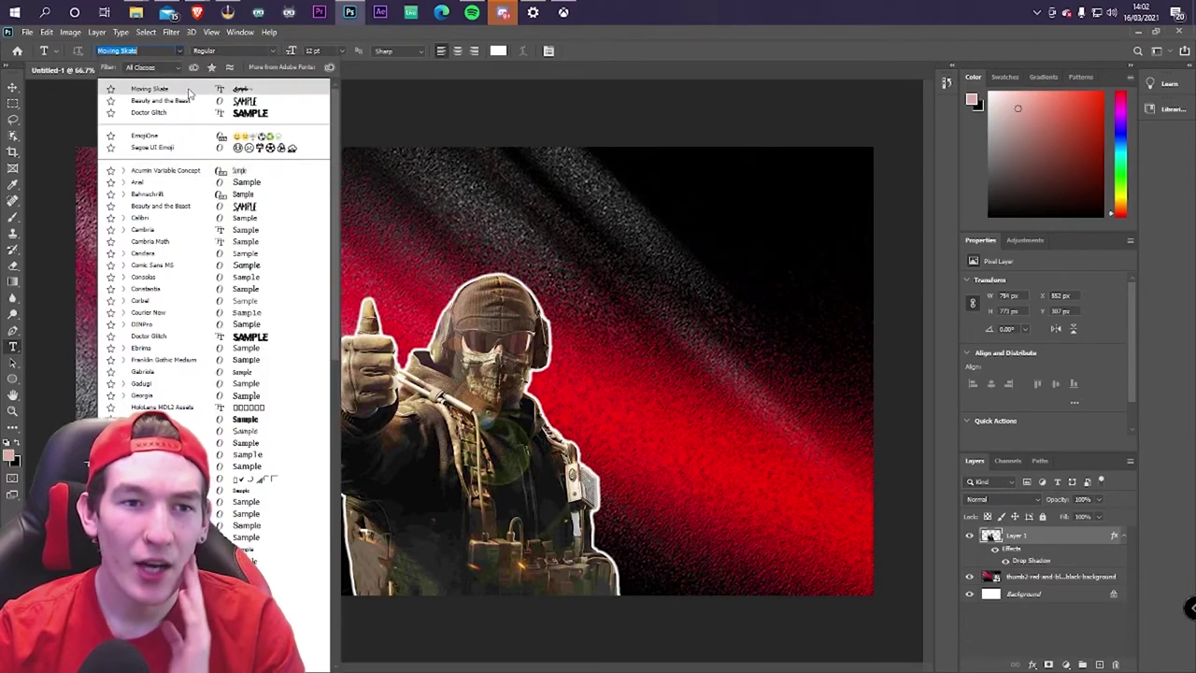
click(188, 90)
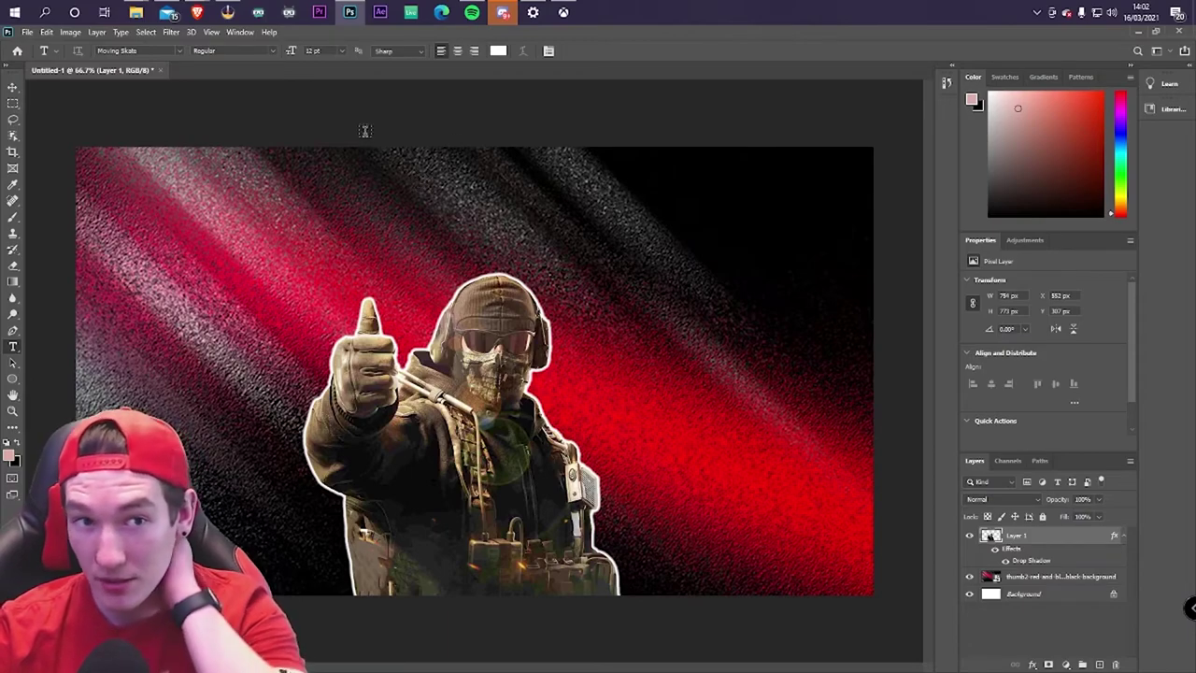
Switch to the Brave browser window with the red and black background search and search for dafont in a new tab
mouse_move(197, 12)
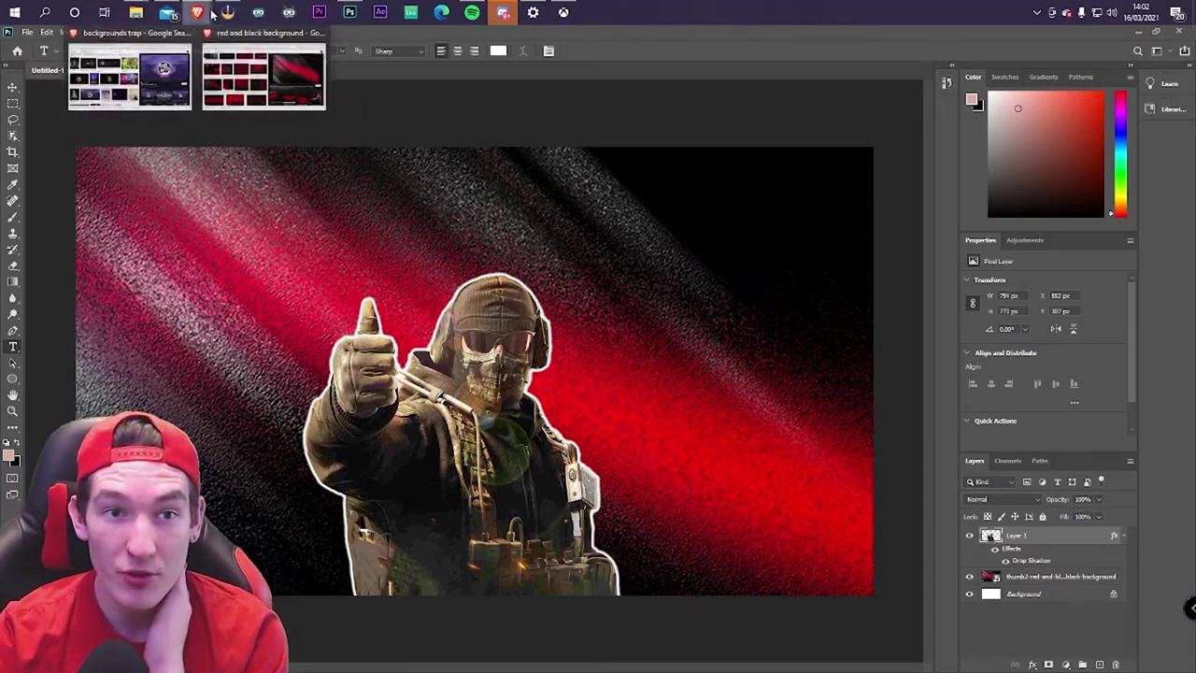
click(269, 54)
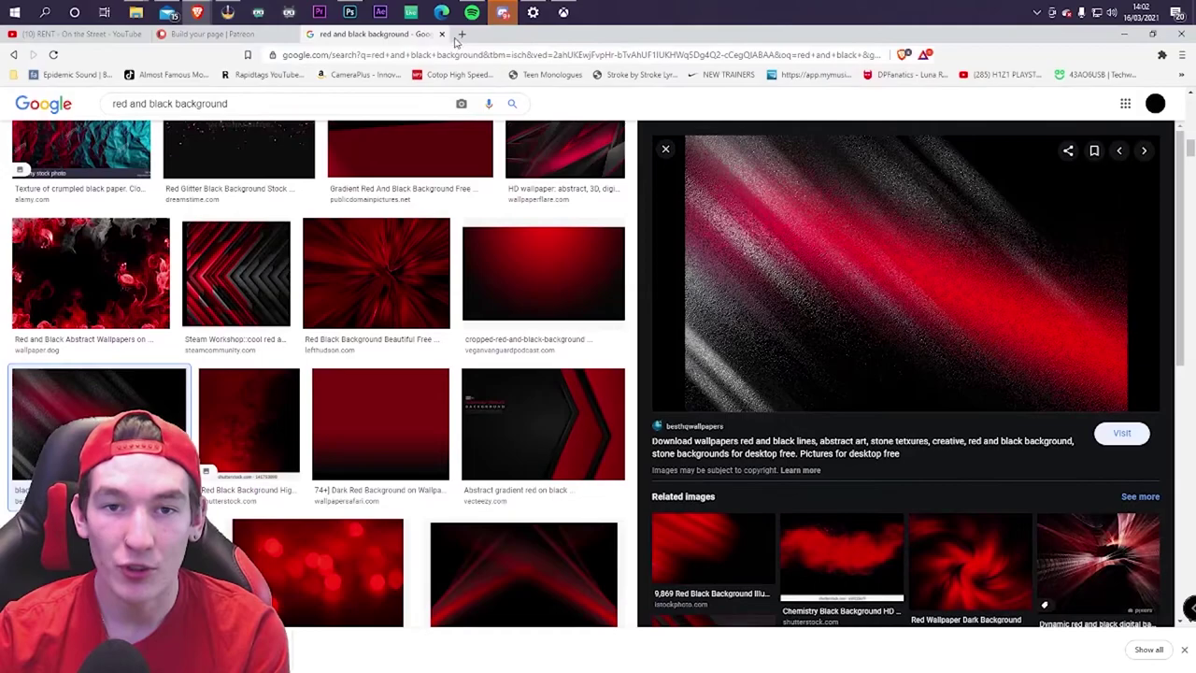
click(462, 34)
text(da)
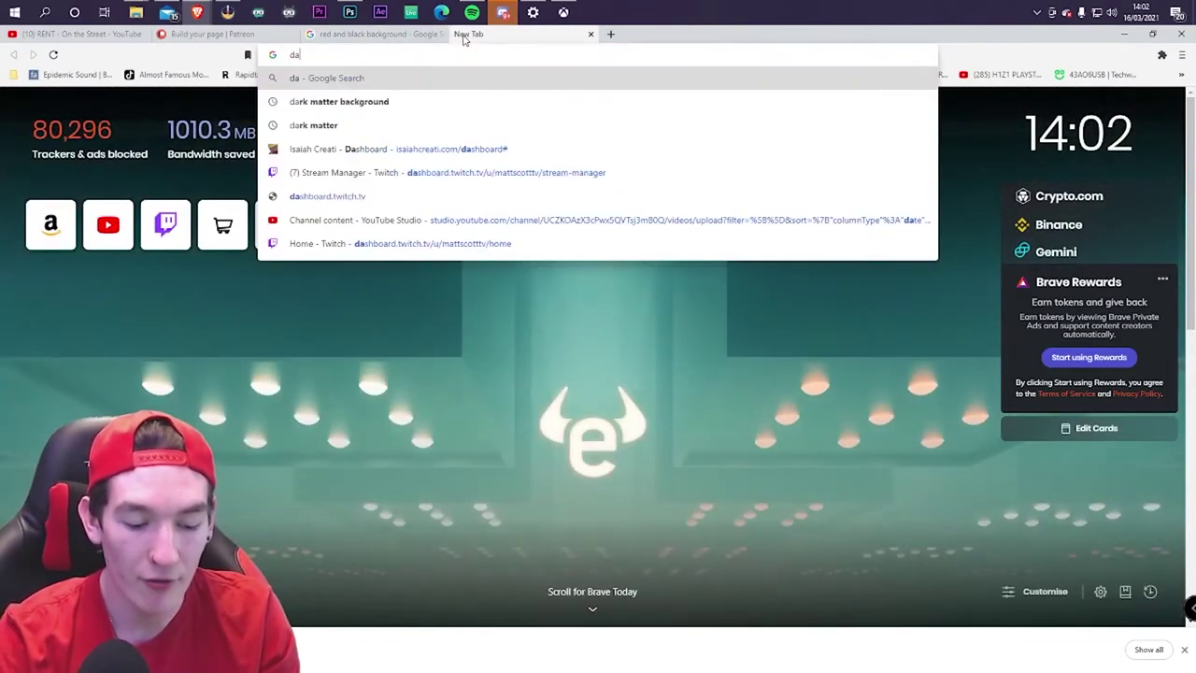
text(font#)
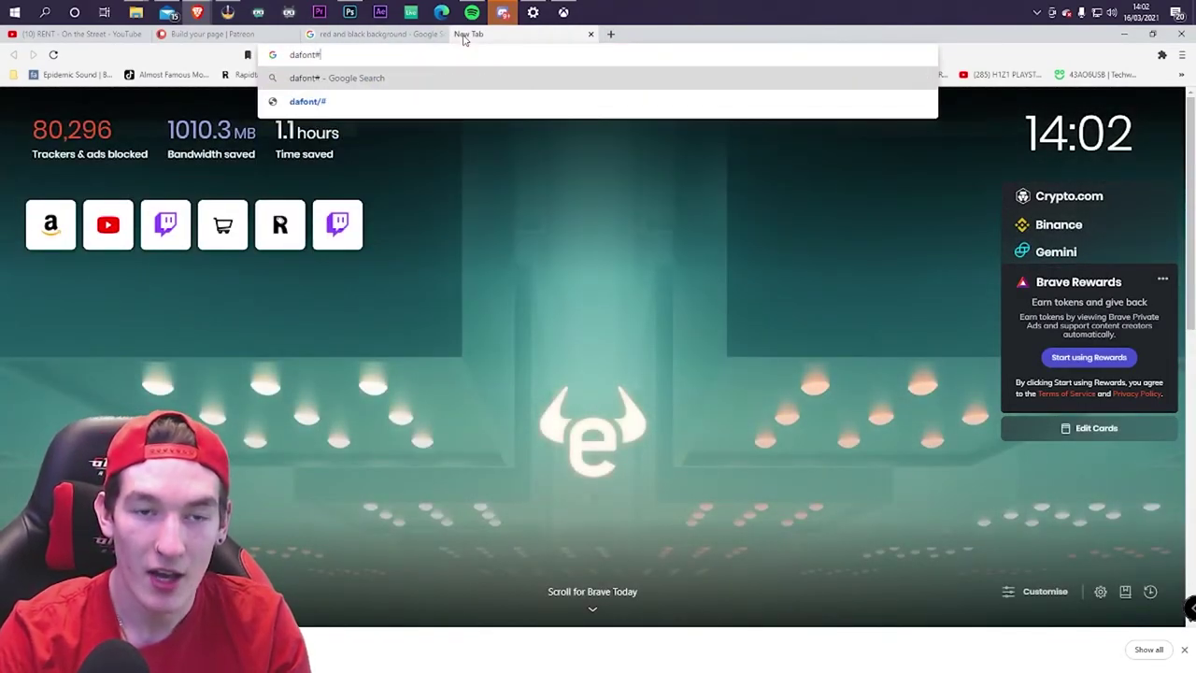
key(BackSpace)
key(Return)
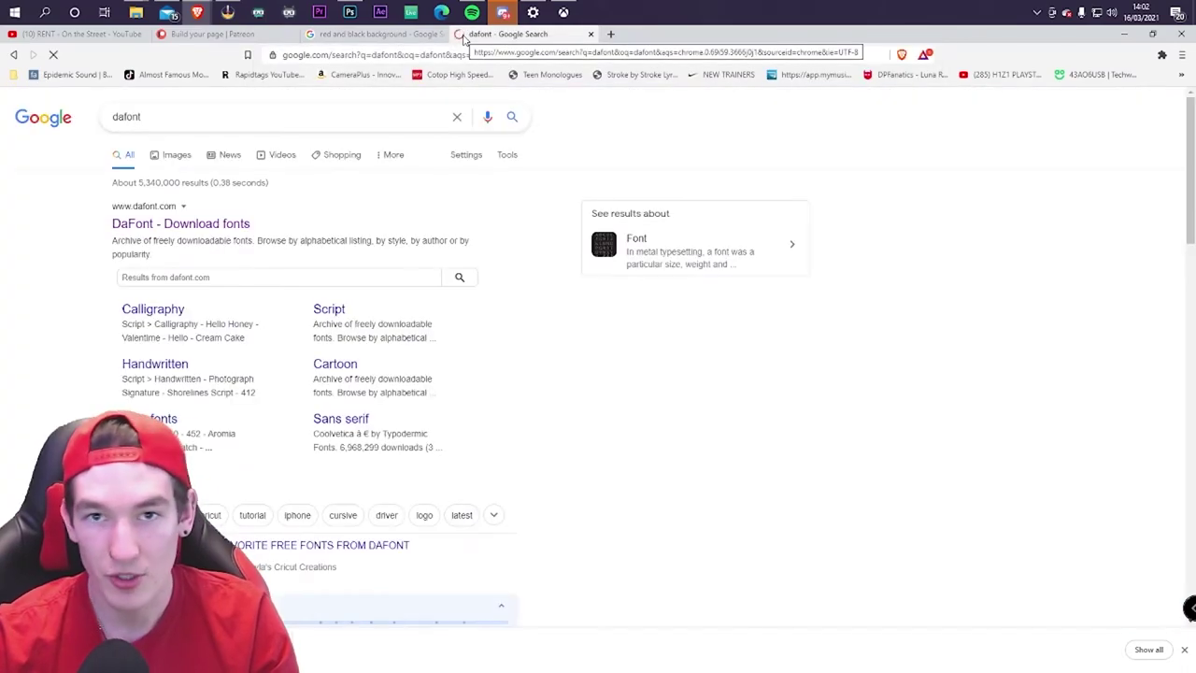
Open the DaFont site, preview the Locanita font with the channel name as custom text, and examine its sample characters
click(209, 225)
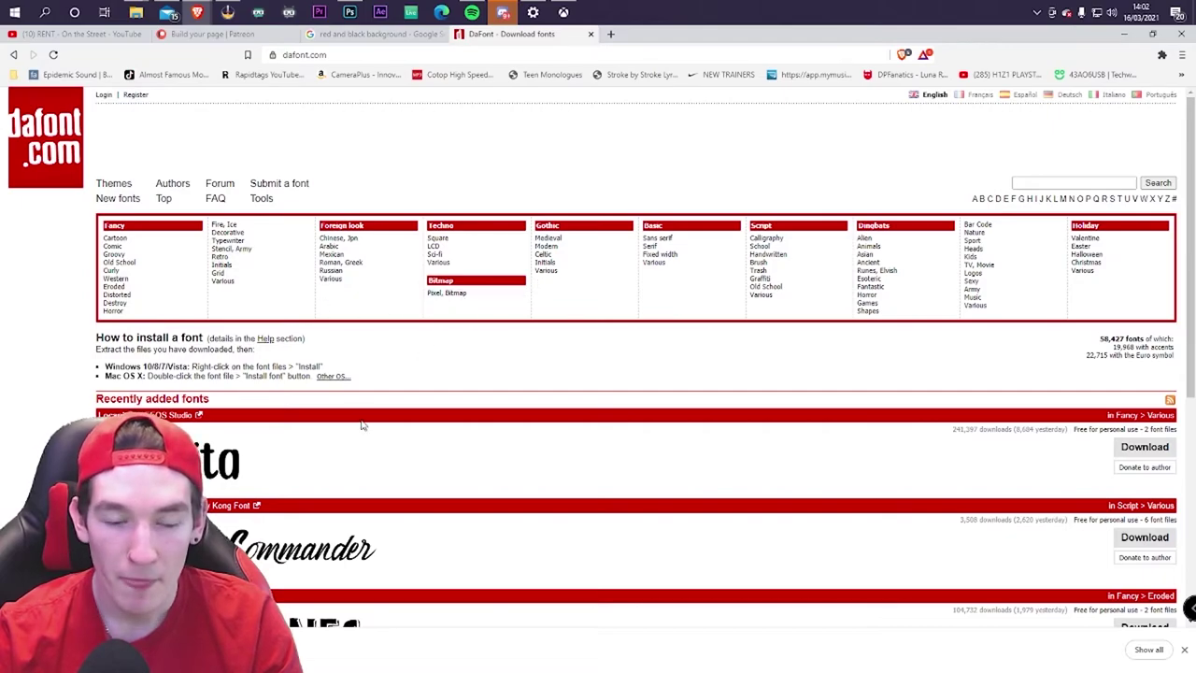
click(224, 439)
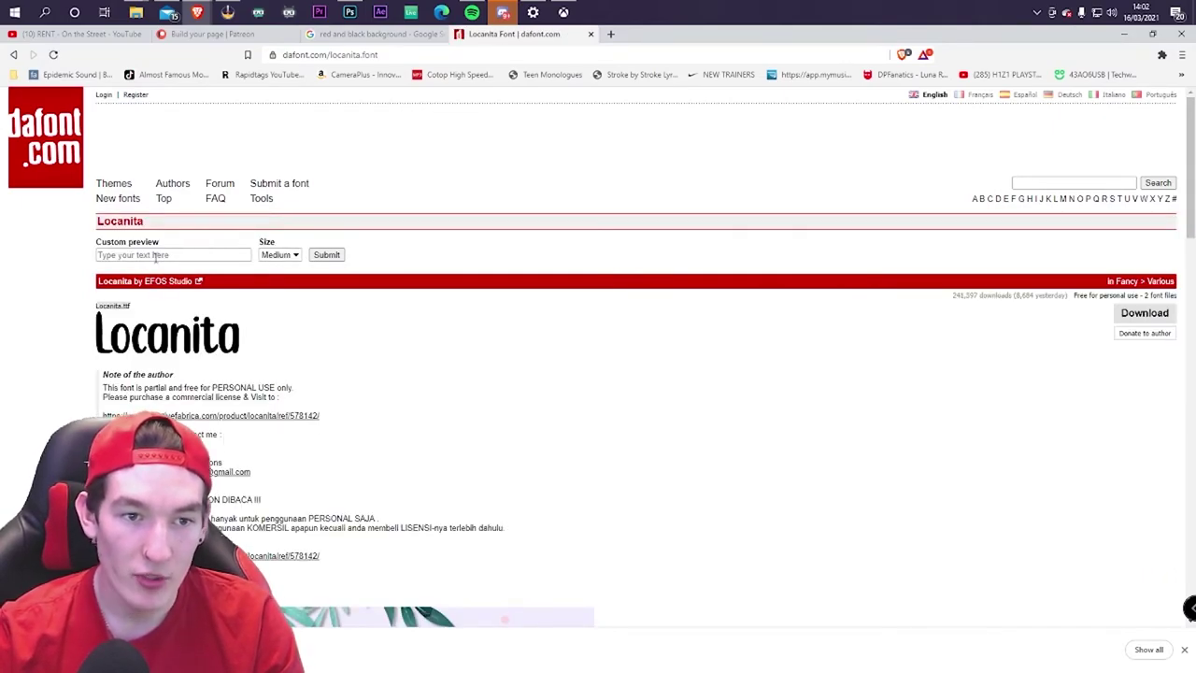
click(155, 255)
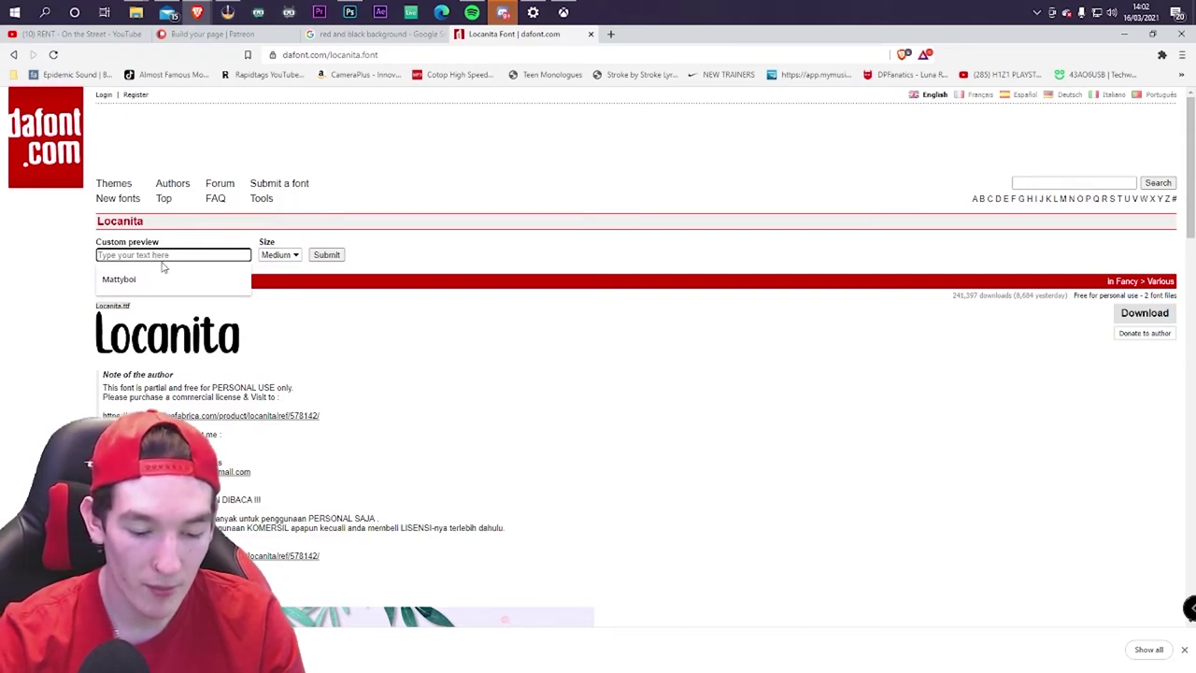
text(mattscotty)
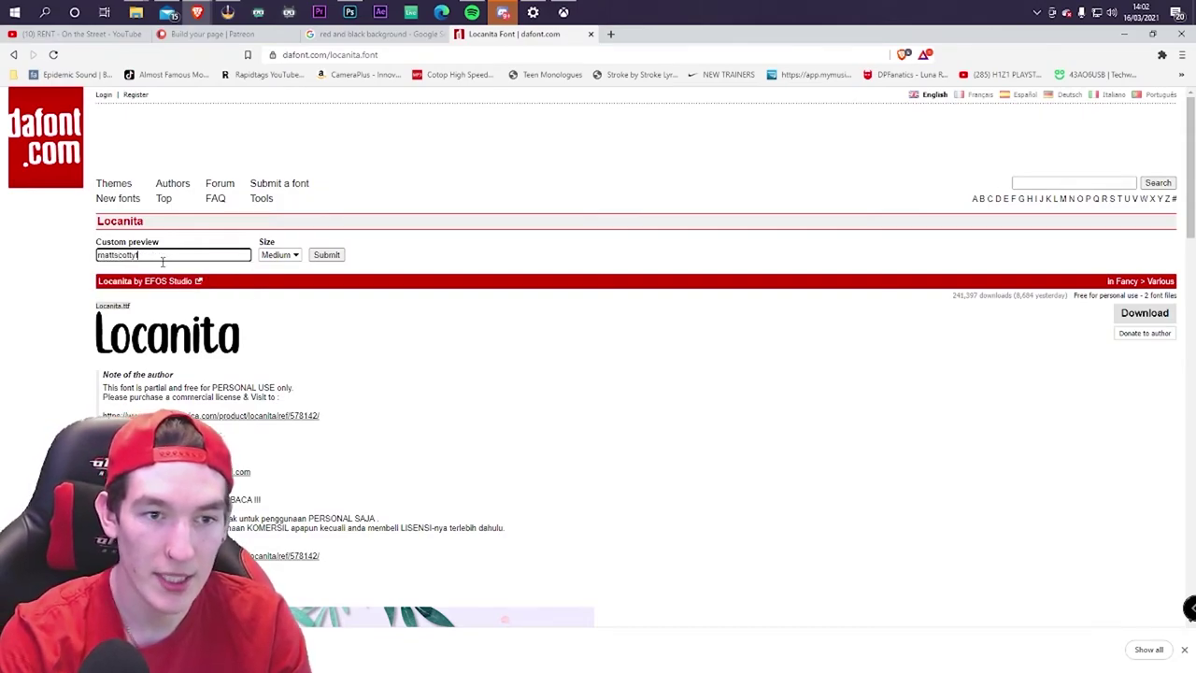
text(t)
click(326, 255)
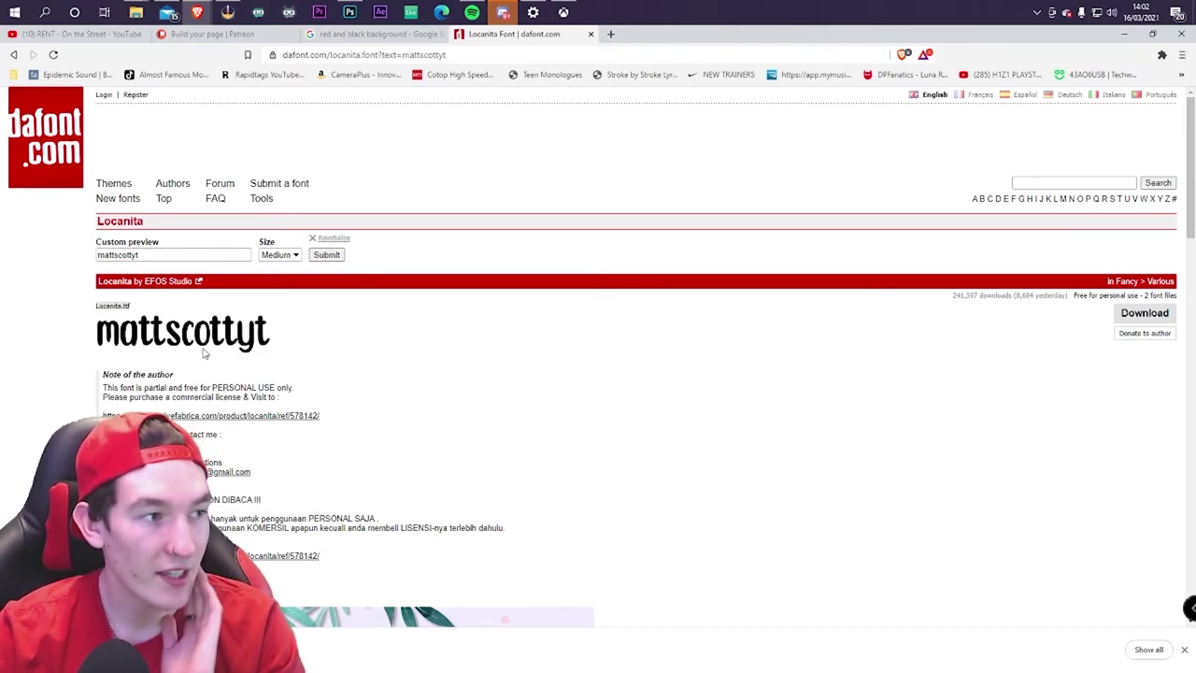
scroll(362, 446, down, 5)
scroll(424, 450, down, 2)
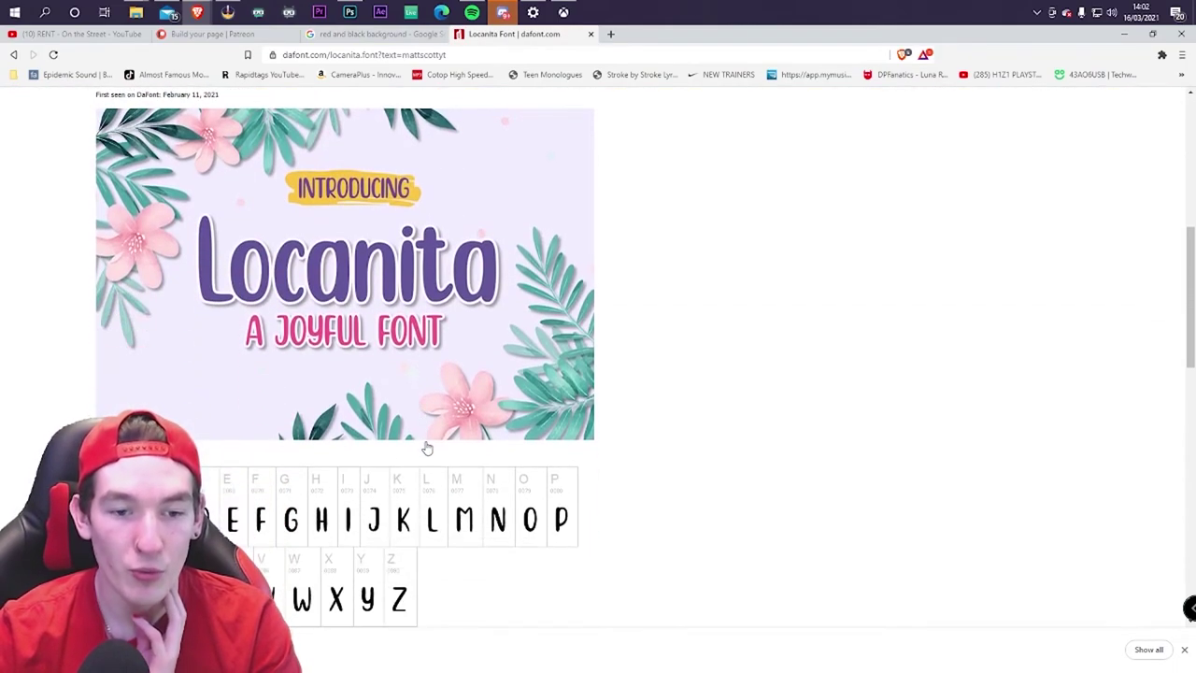
scroll(426, 449, up, 7)
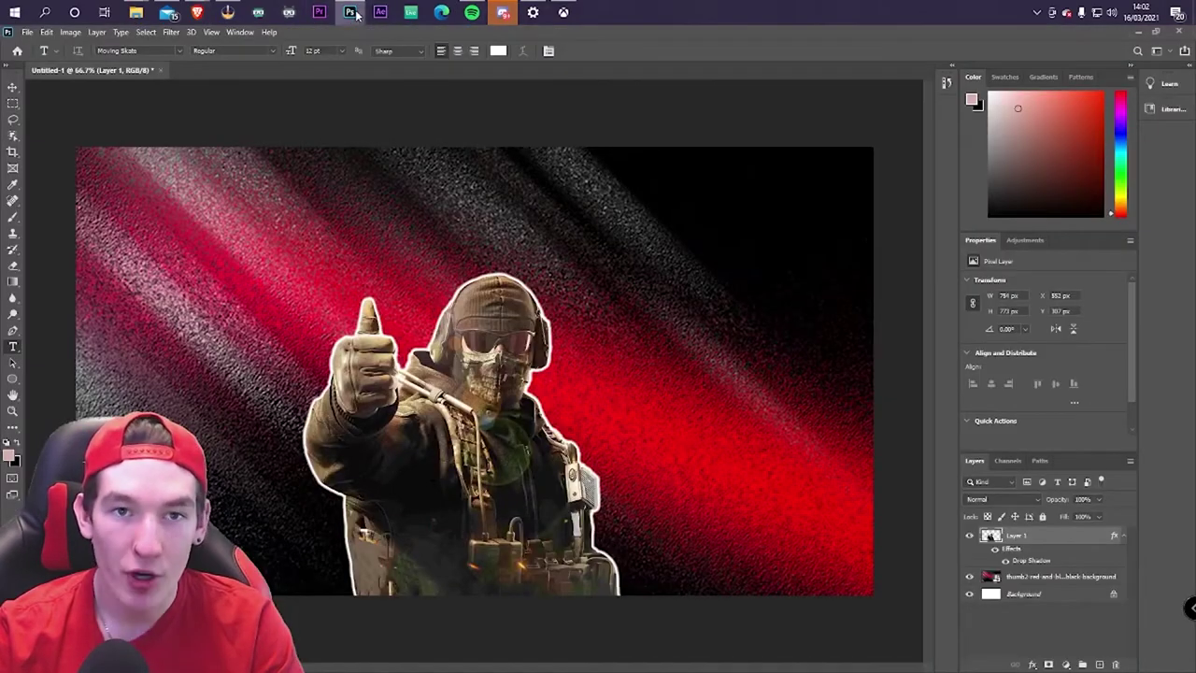
Switch to Photoshop and add the text "Call Of Duty Funny Moments" in Moving Skate above the soldier
click(349, 12)
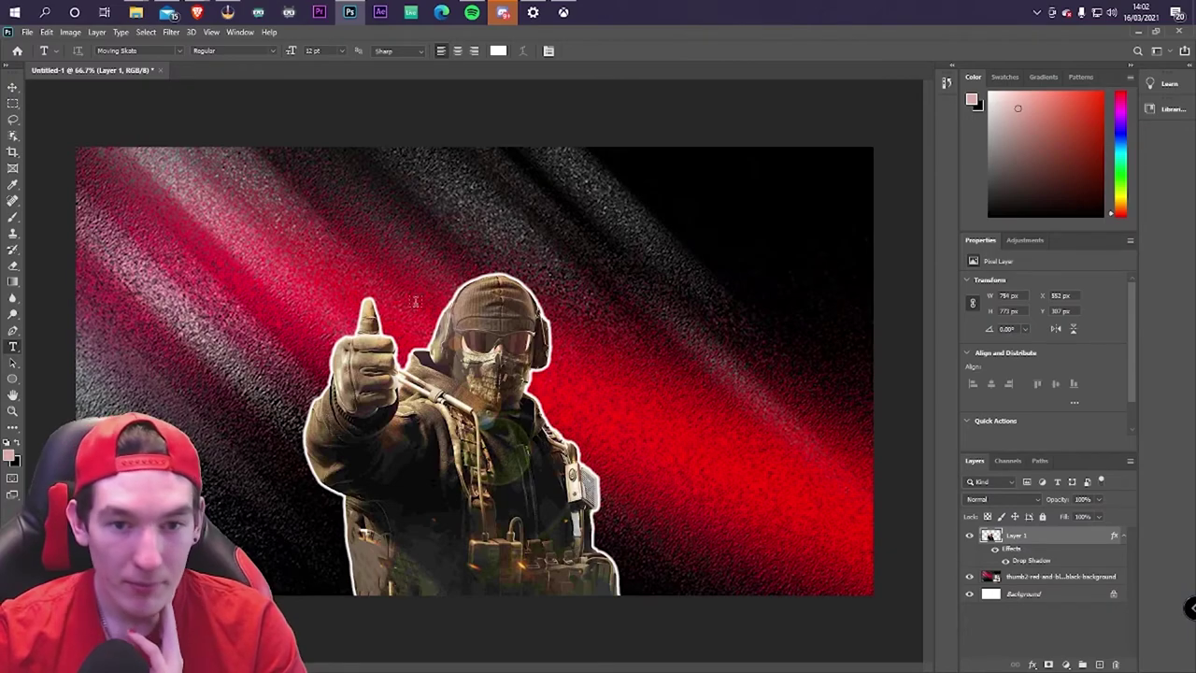
click(338, 197)
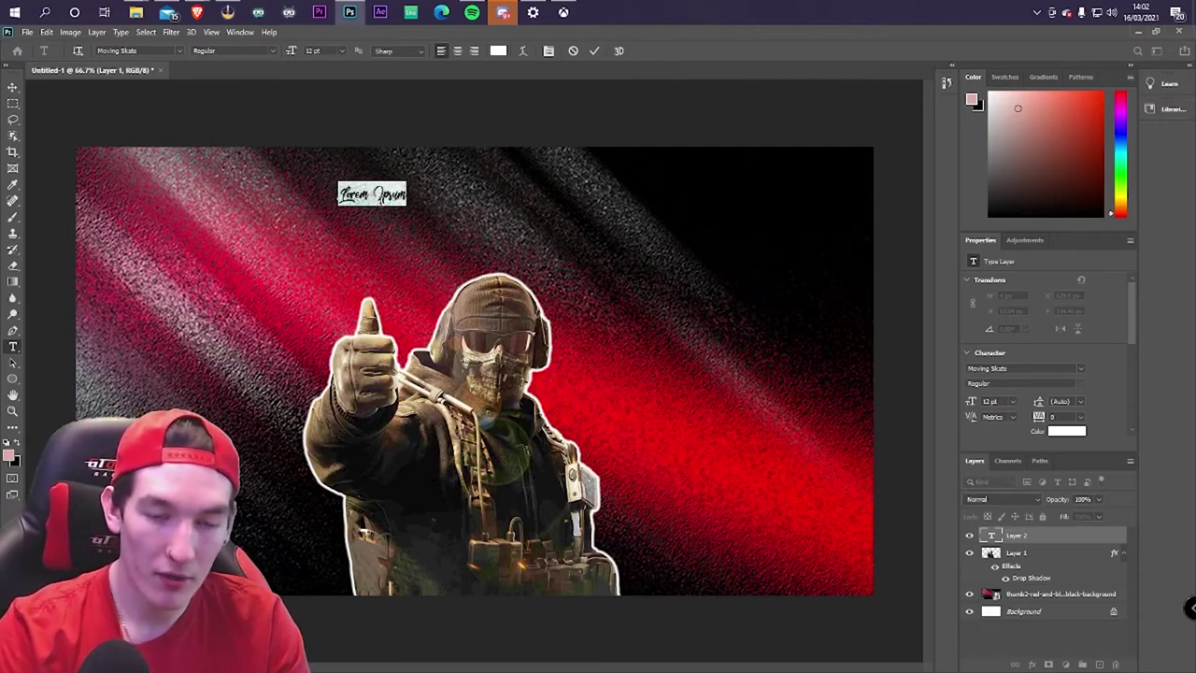
text(Call Of Duty Fo)
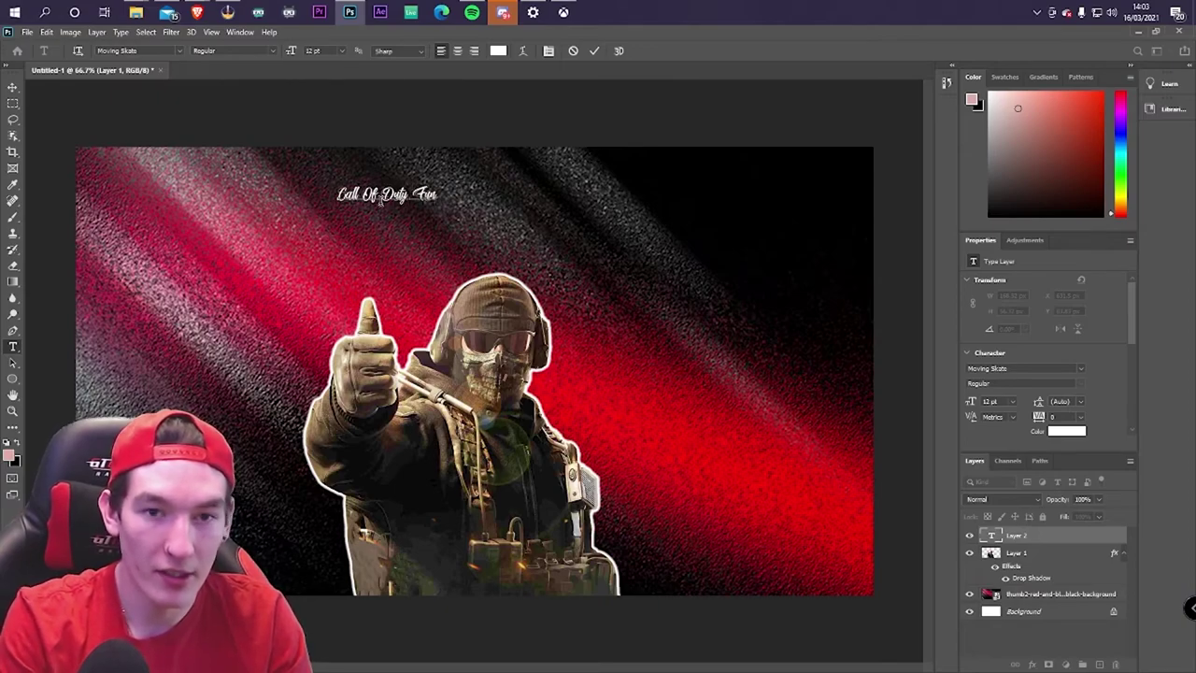
text(nny Moments)
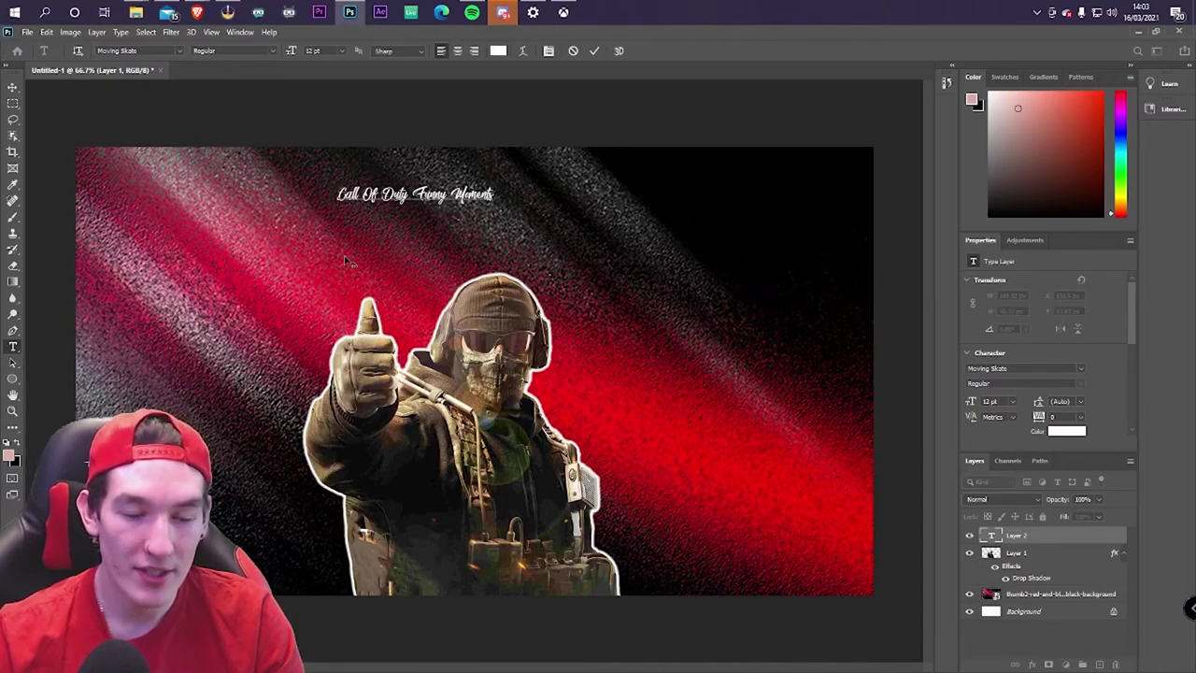
Enlarge the title text to about 43.64 pt and centre it above the soldier near the canvas's upper edge
key(ctrl)
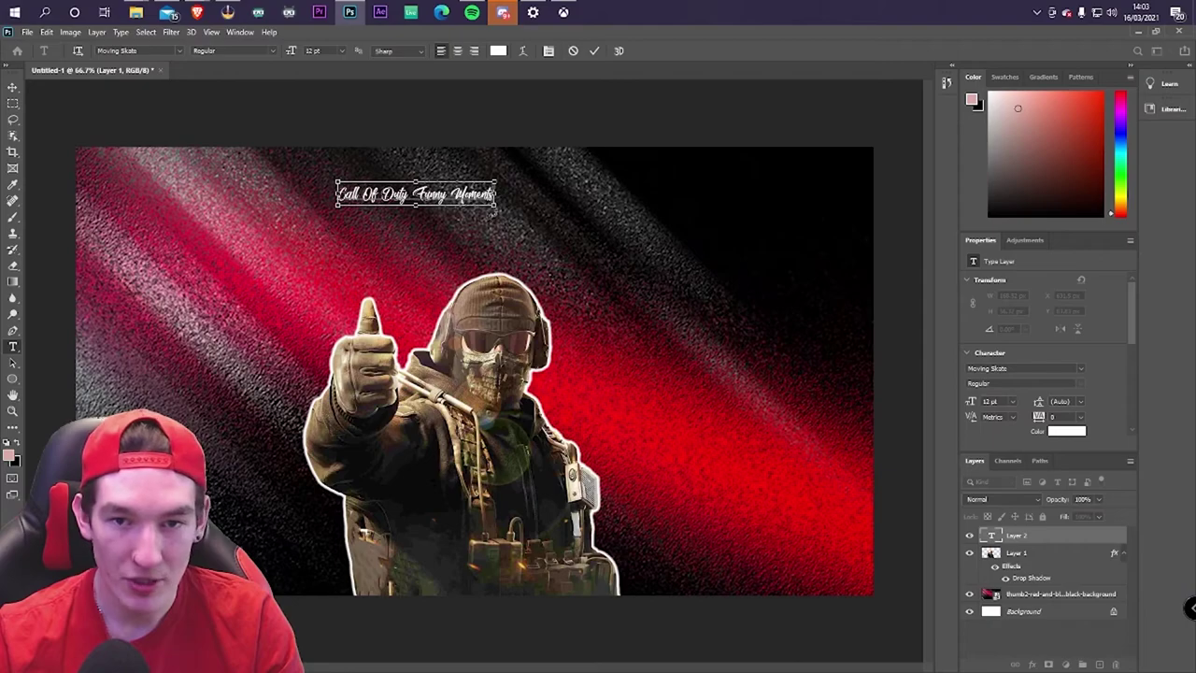
drag(495, 206, 809, 256)
drag(667, 209, 528, 277)
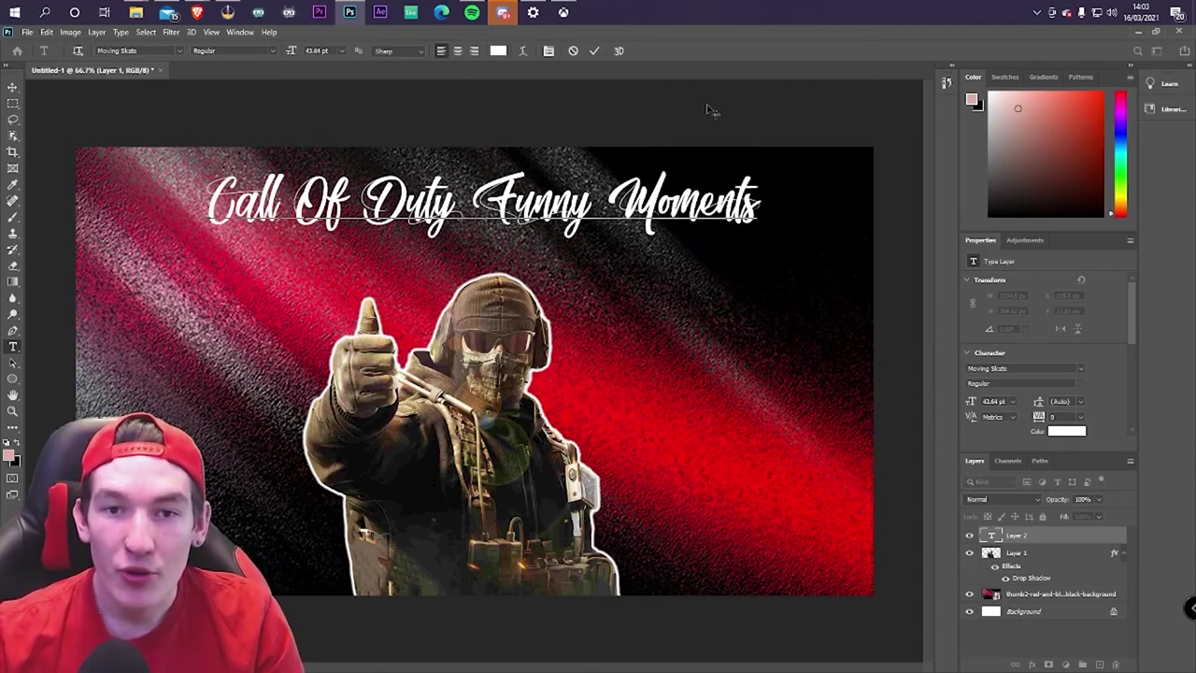
Try a red shade on the whole title, set its text colour back to pure white and commit the text
click(498, 51)
key(Return)
drag(759, 201, 146, 190)
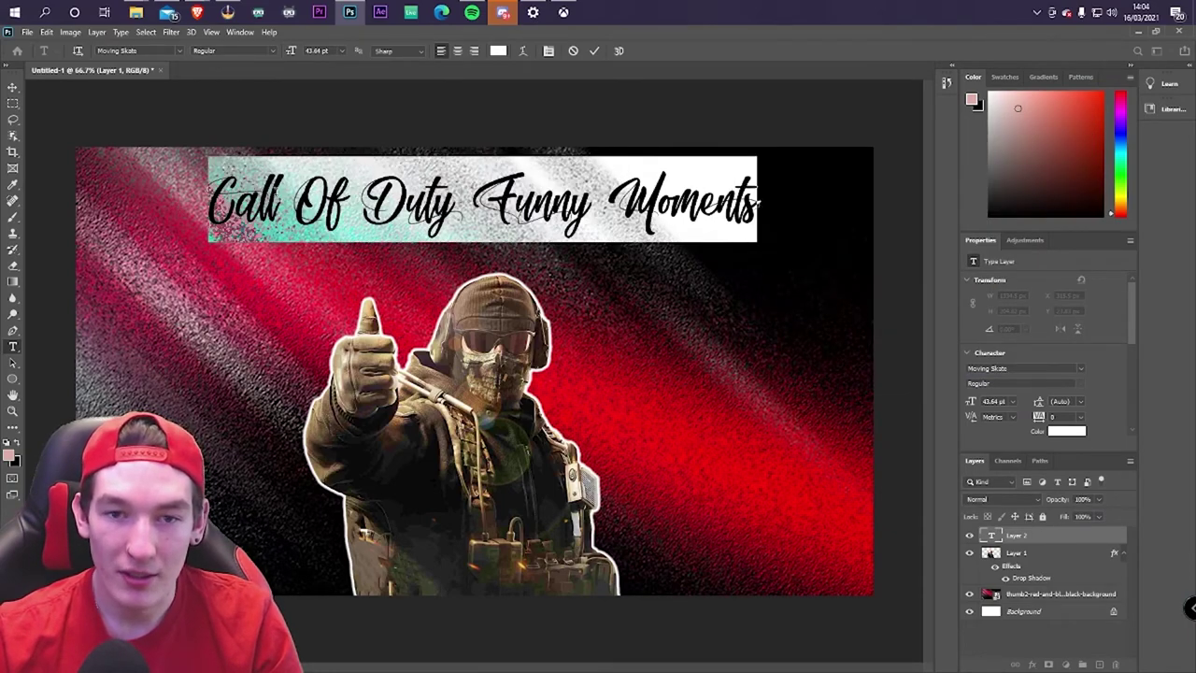
click(498, 52)
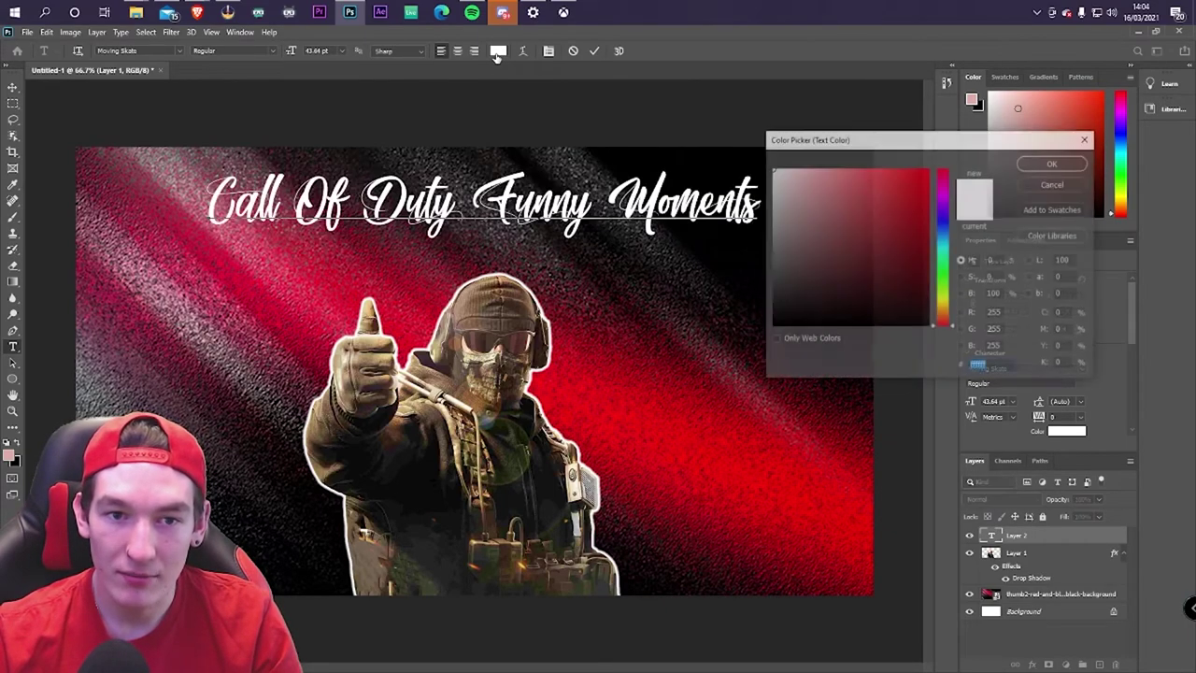
text(d8bcbc)
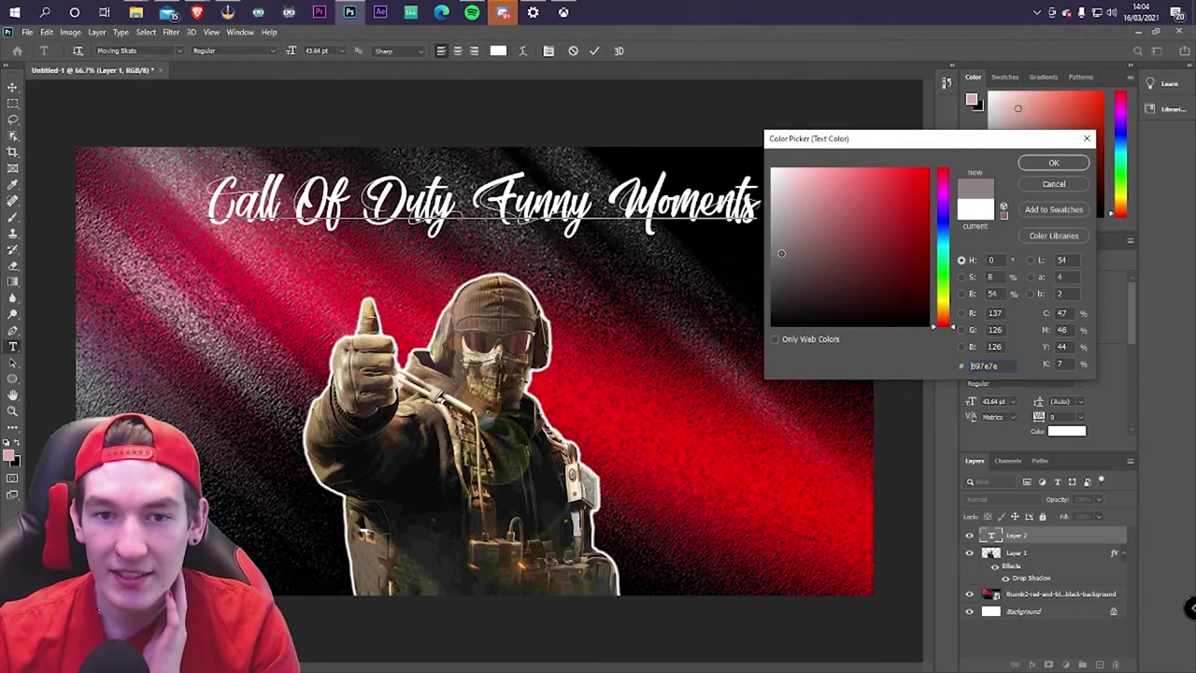
click(882, 194)
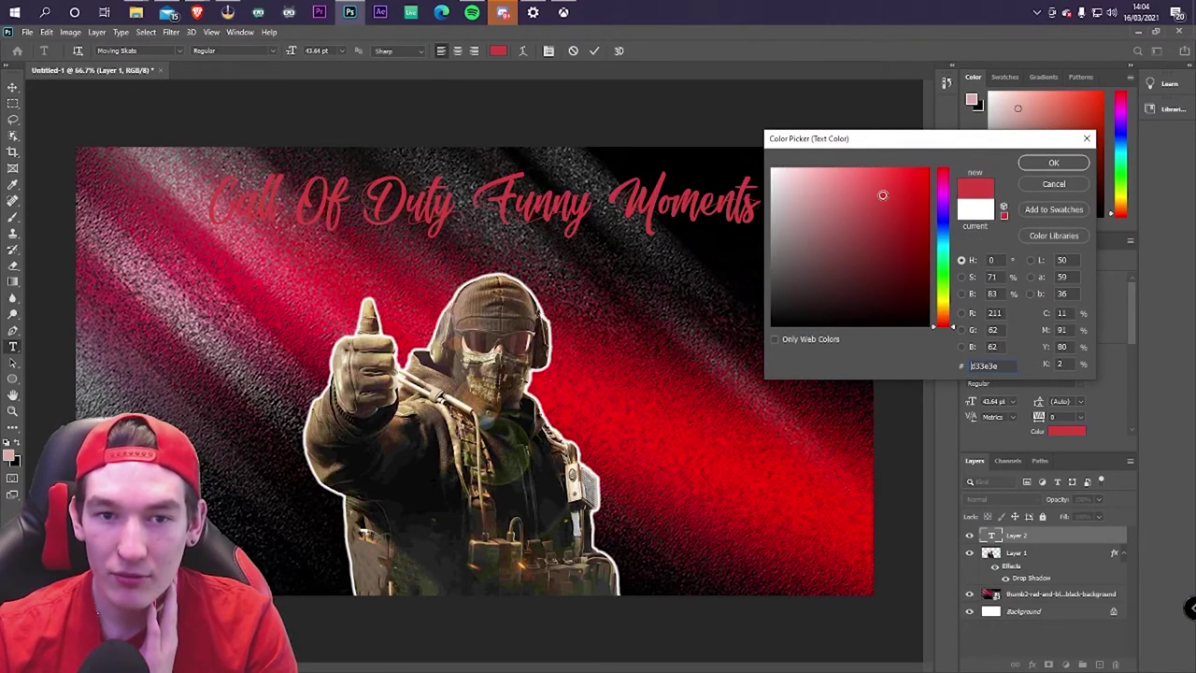
mouse_move(882, 195)
mouse_down()
mouse_move(897, 259)
mouse_move(791, 309)
mouse_move(821, 271)
mouse_move(824, 195)
mouse_move(772, 169)
mouse_up()
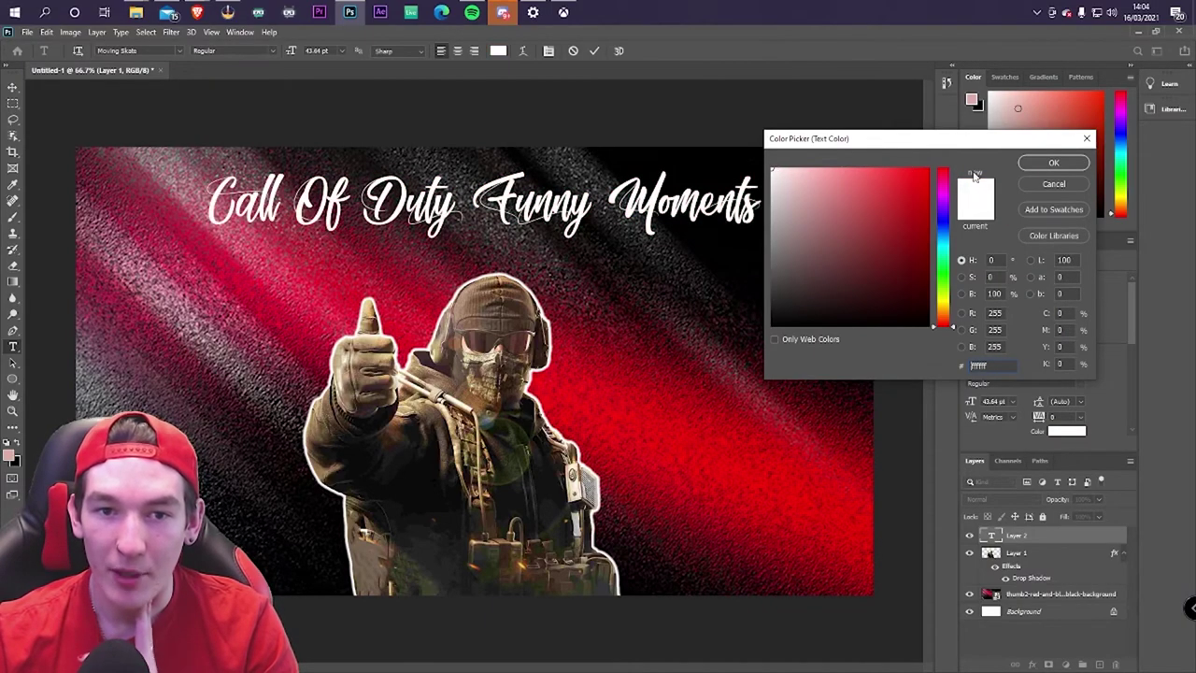
click(1046, 161)
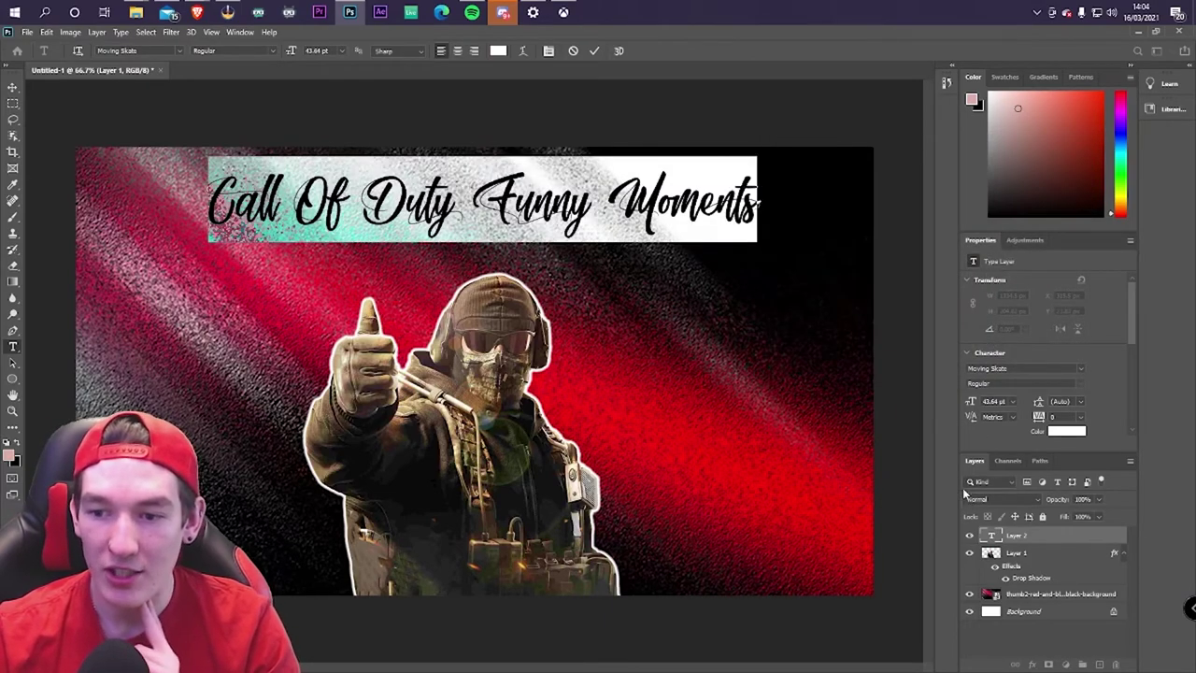
key(ctrl+Return)
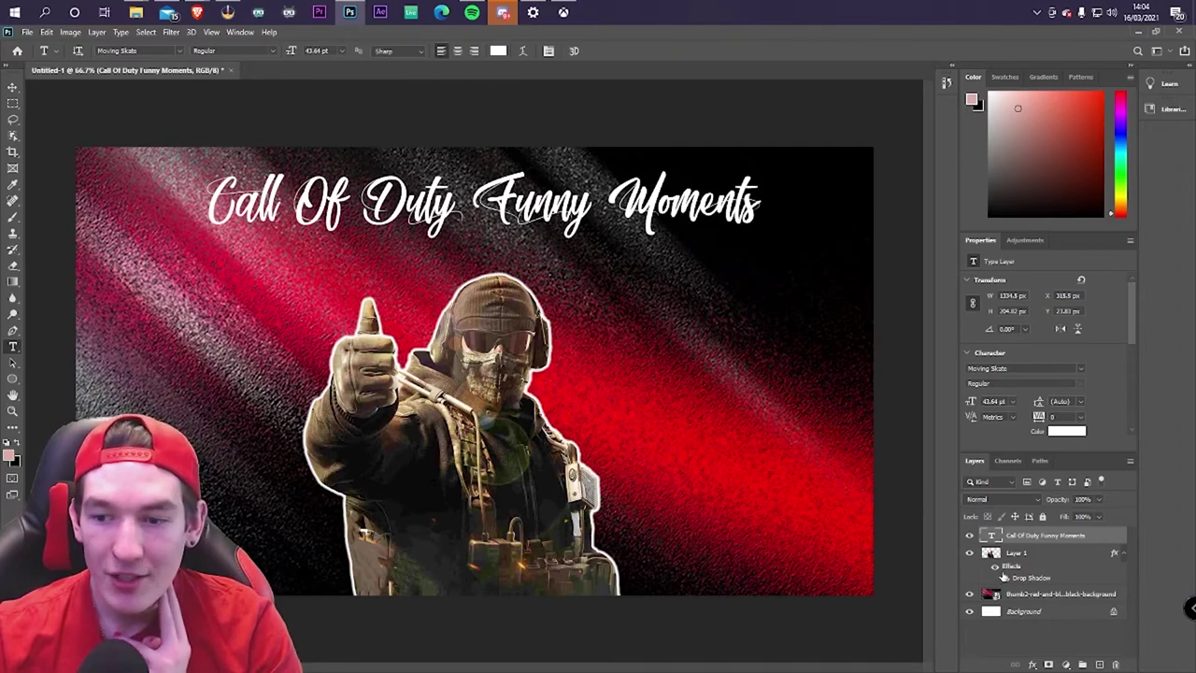
Try a Drop Shadow effect on the Call Of Duty Funny Moments text layer and switch it off again
double_click(1058, 541)
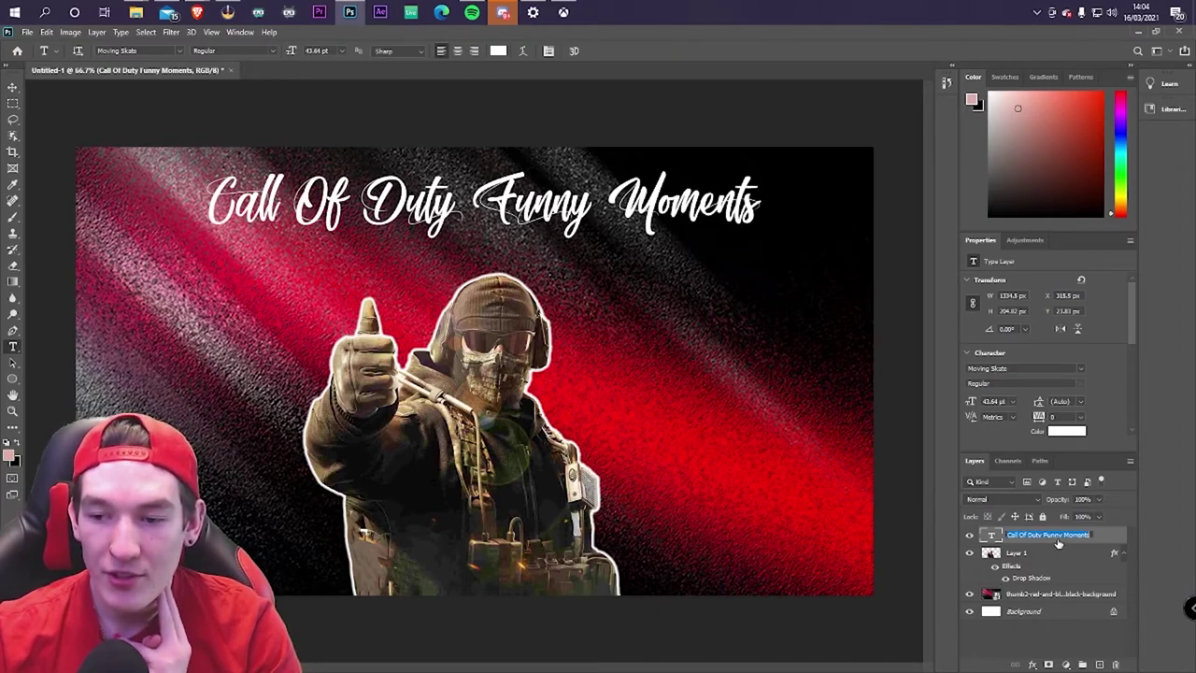
key(Return)
double_click(1107, 540)
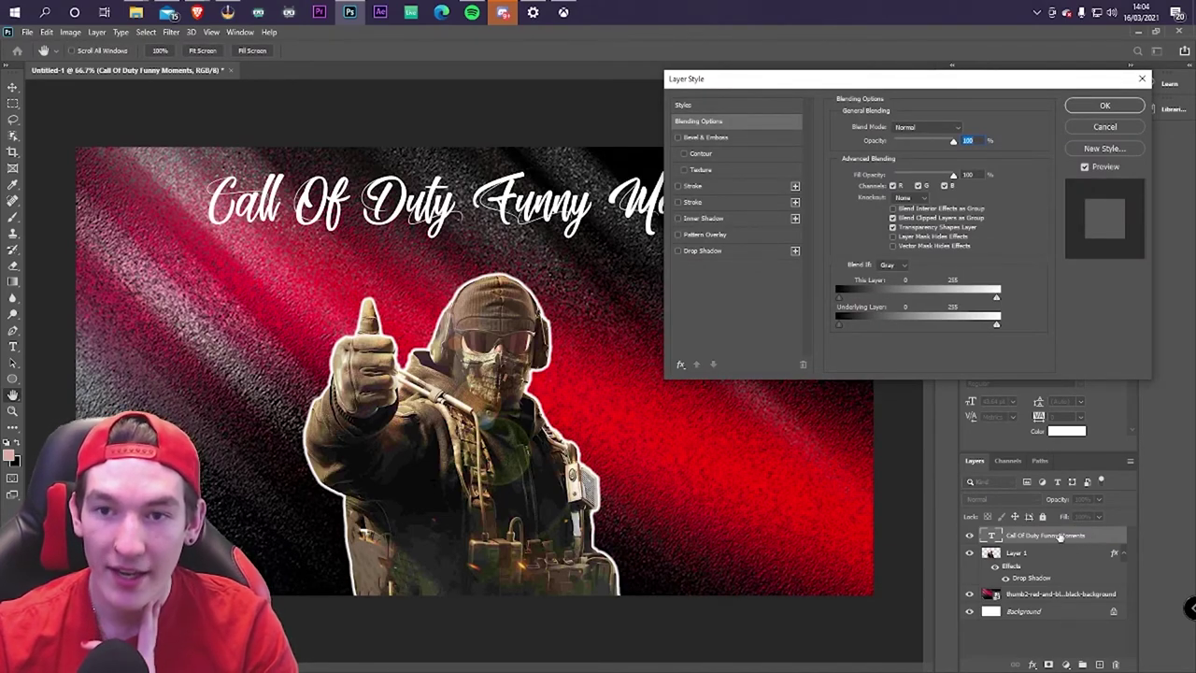
click(678, 250)
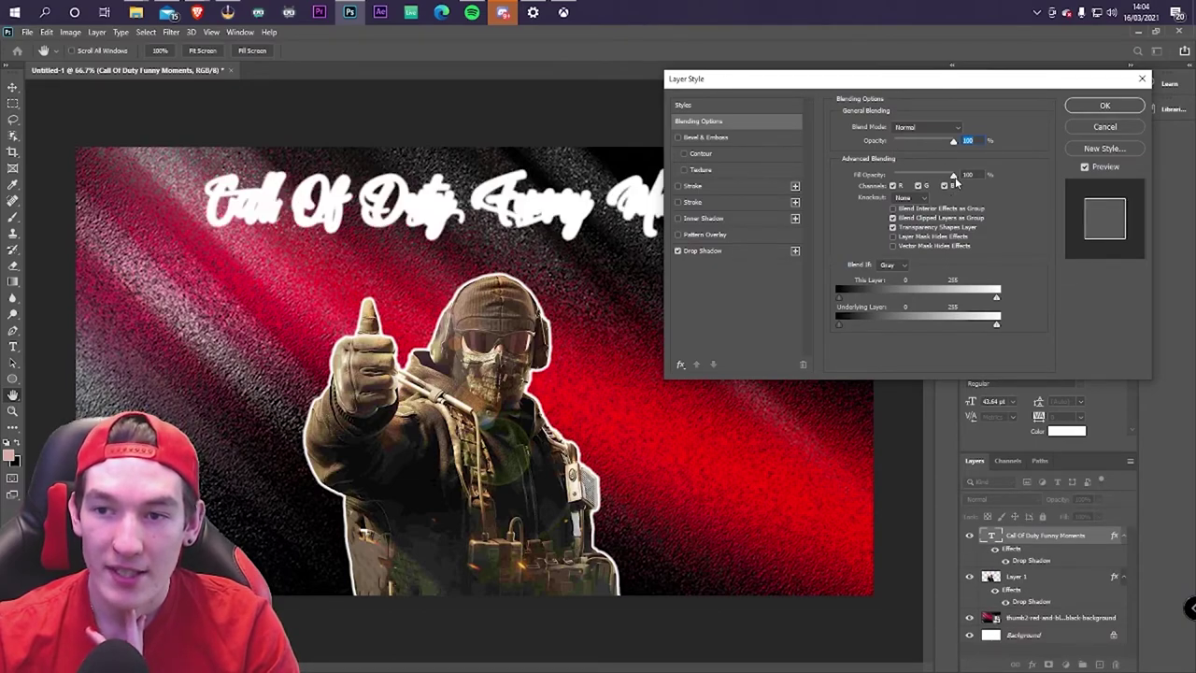
mouse_move(954, 181)
mouse_down()
mouse_move(867, 180)
mouse_move(949, 176)
mouse_up()
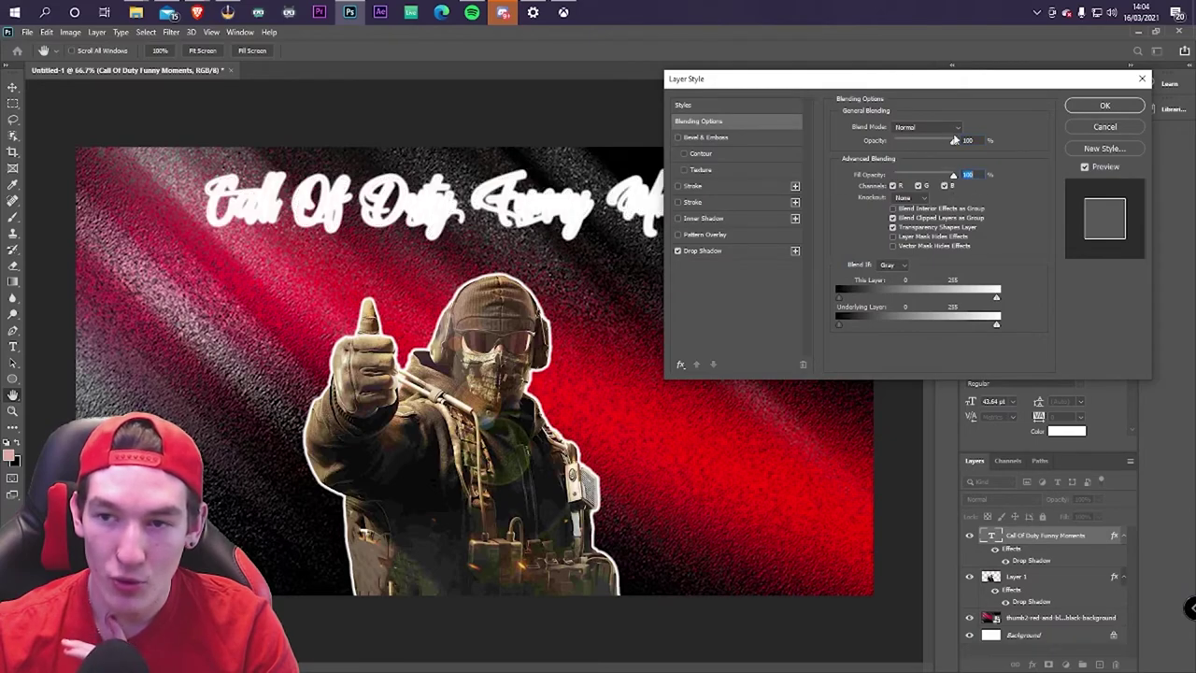
click(705, 250)
click(680, 250)
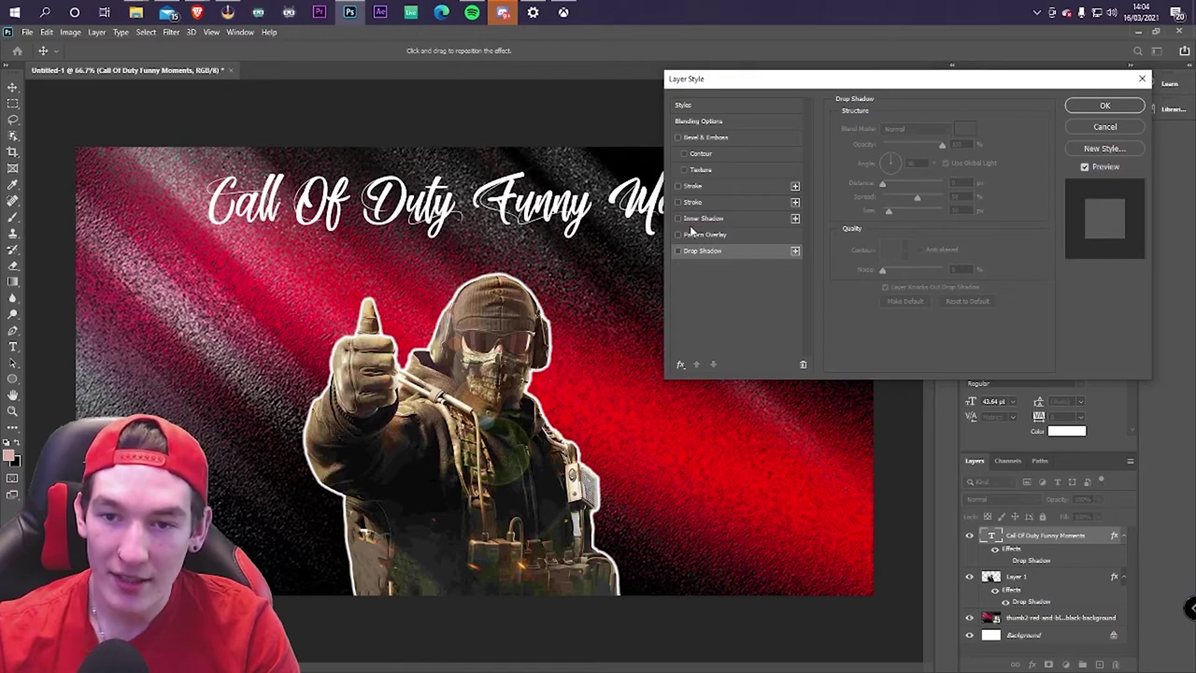
Try Bevel & Emboss with Texture at 1000% scale and -1000% depth on the title, disable both and close the layer style
click(684, 170)
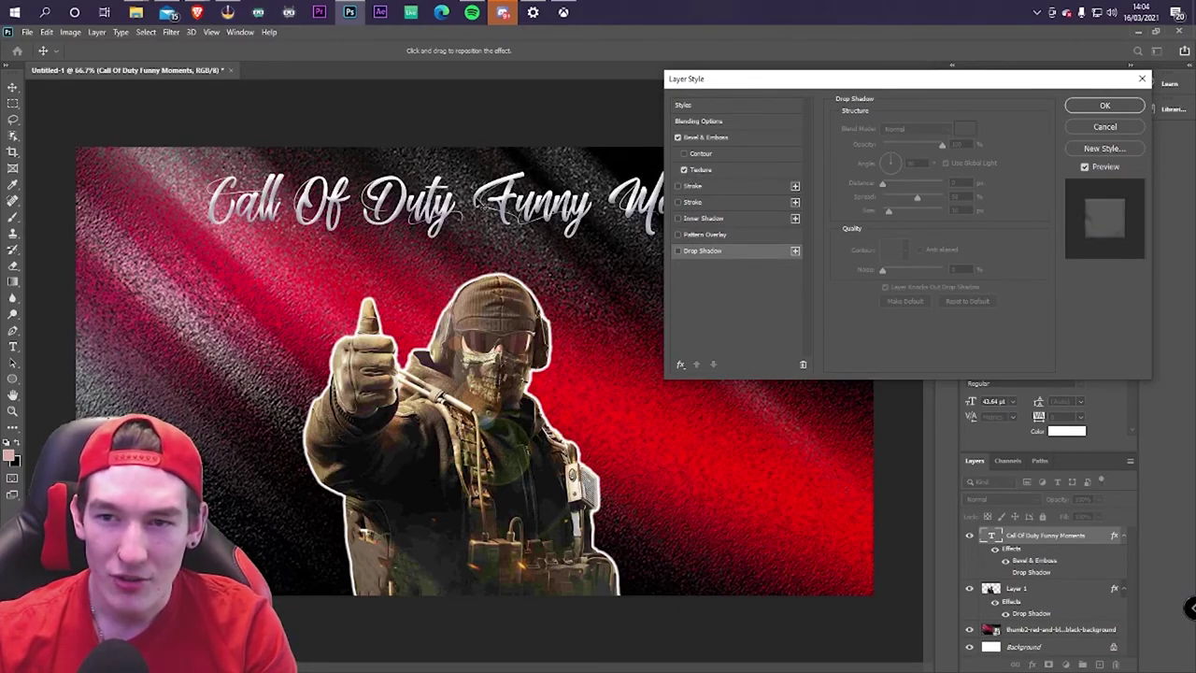
click(719, 170)
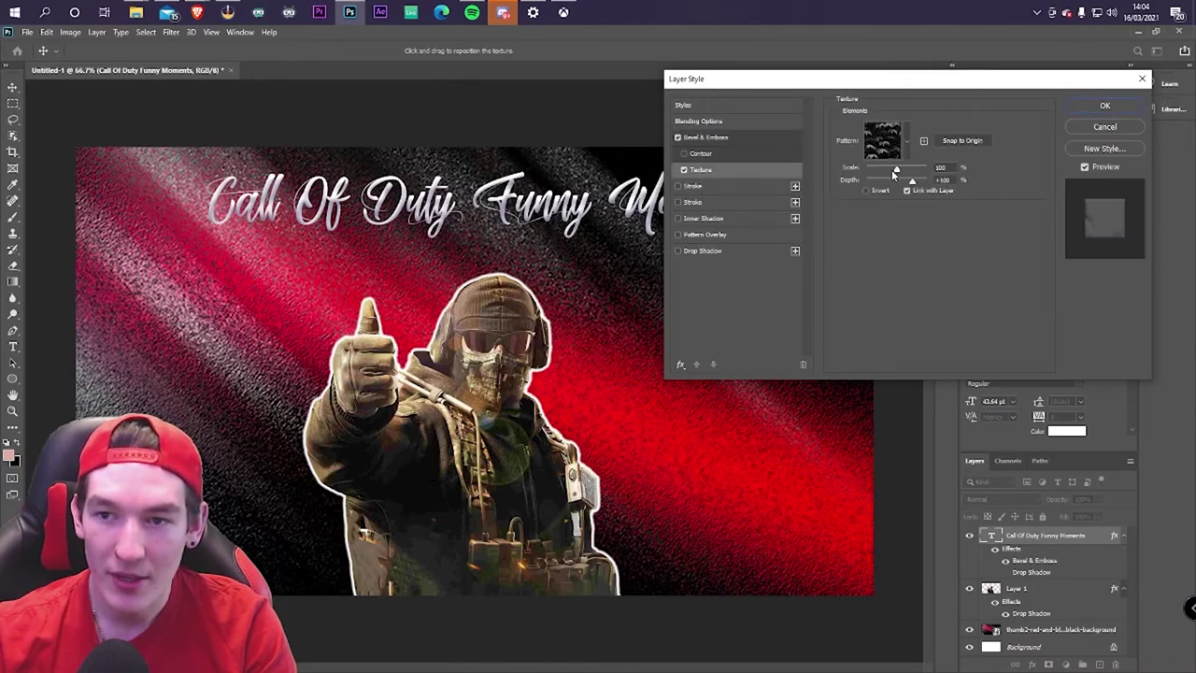
drag(897, 173, 866, 181)
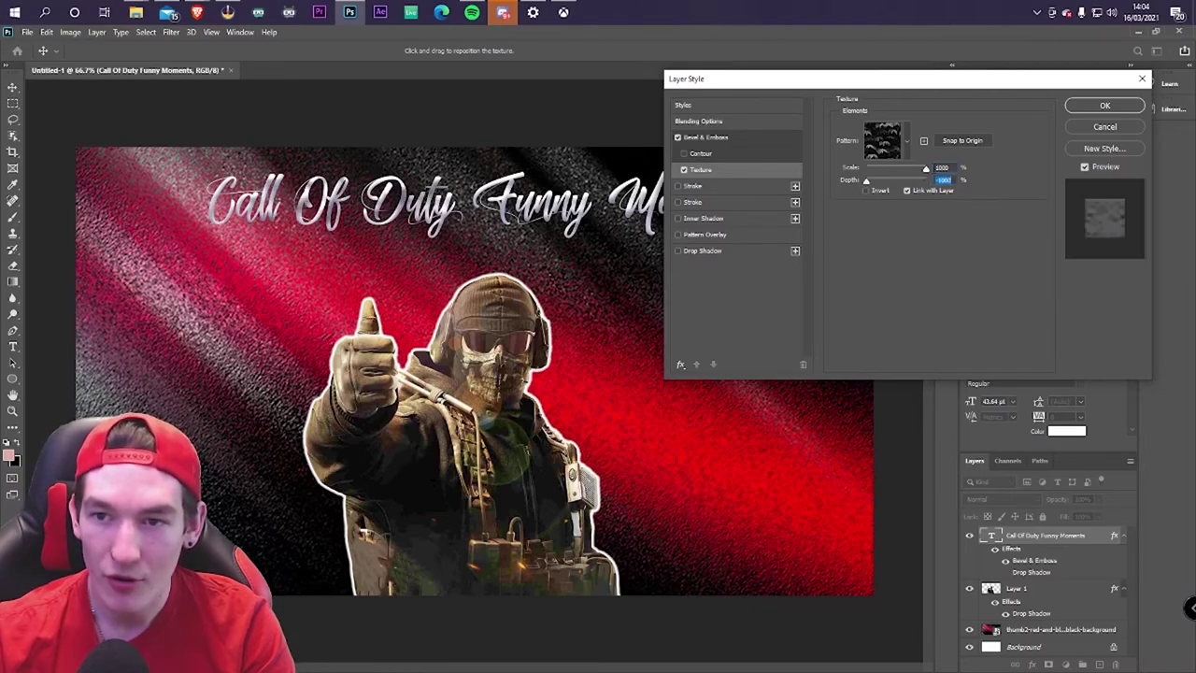
click(683, 169)
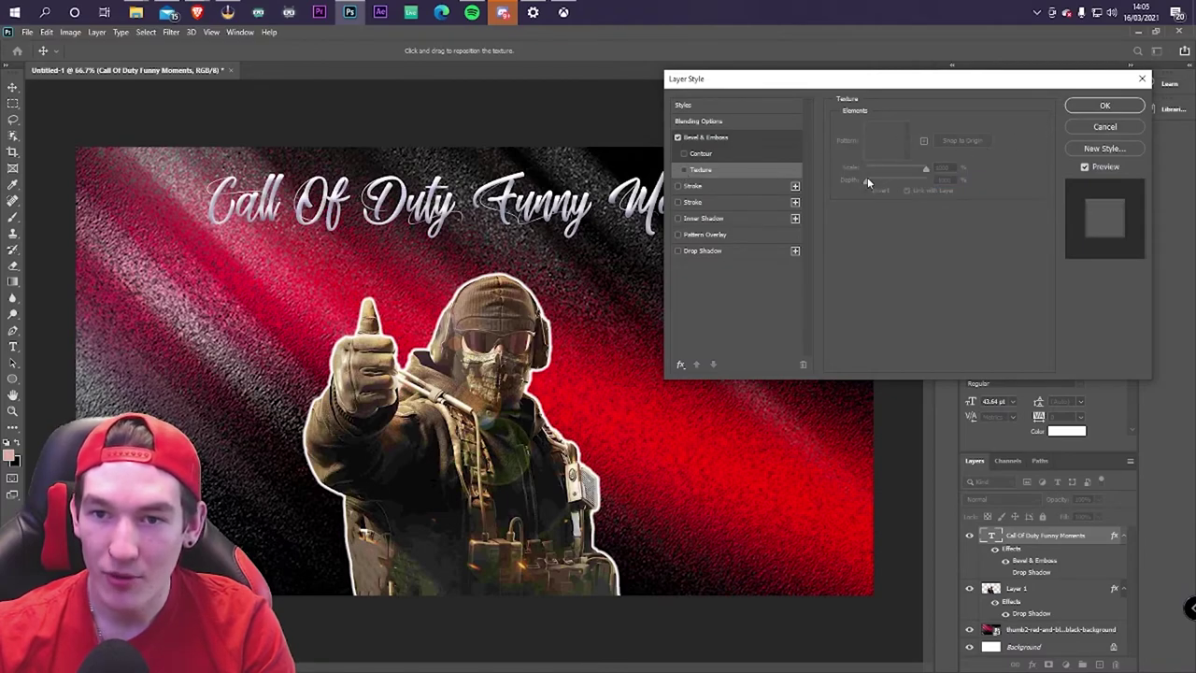
click(678, 137)
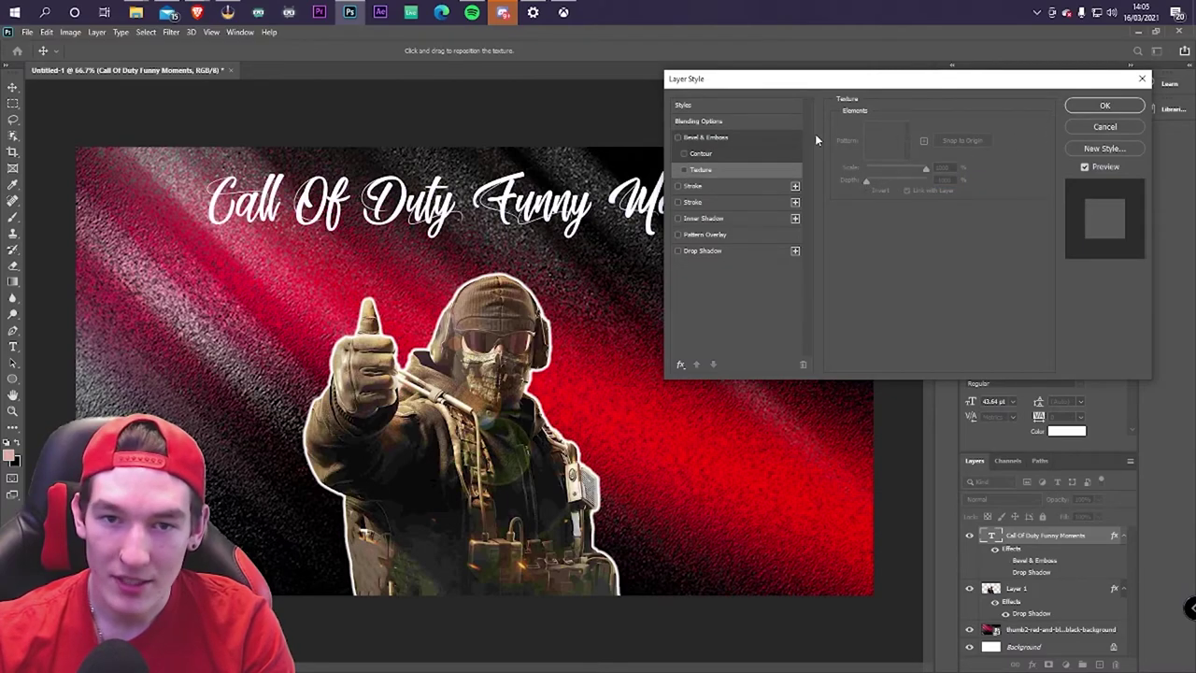
click(1126, 108)
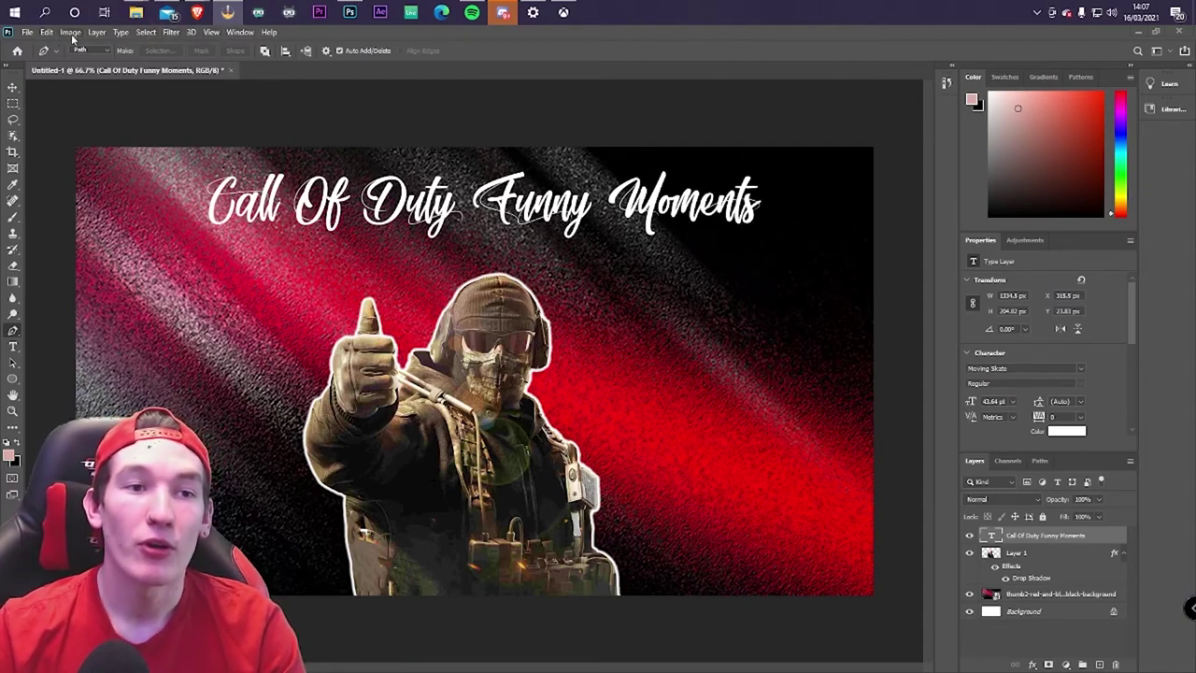
Export the thumbnail with Export As in PNG format at 1920 x 1080 px and 100% scale
click(28, 35)
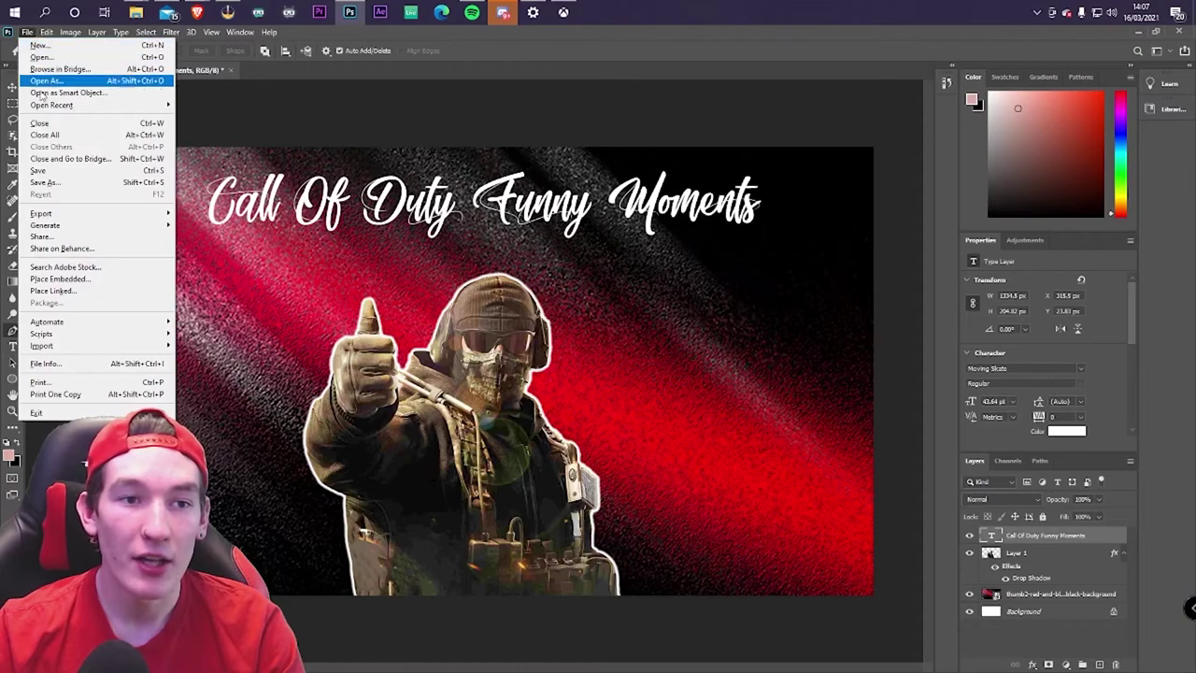
mouse_move(59, 216)
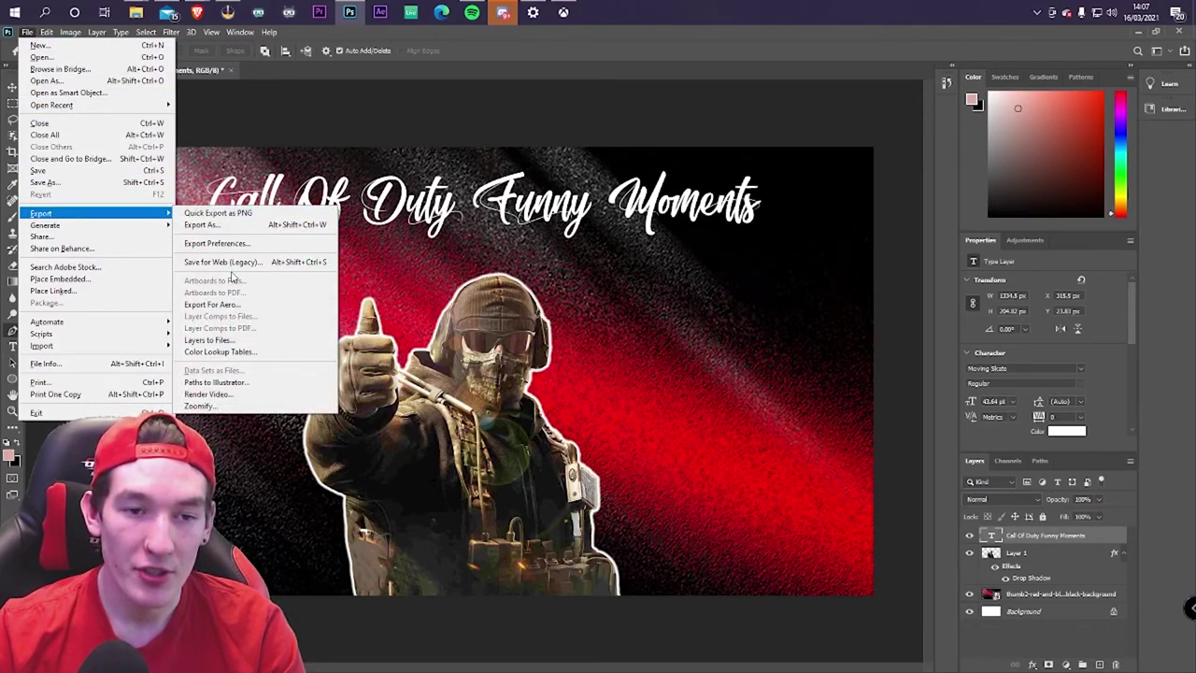
click(224, 225)
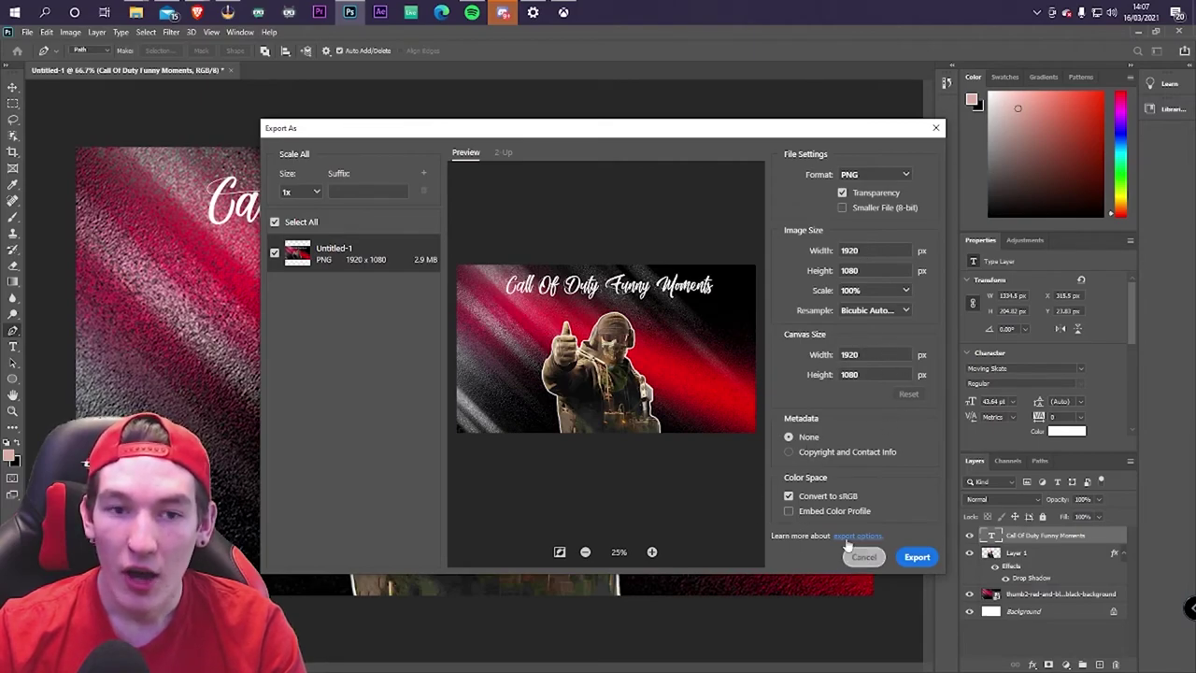
click(916, 557)
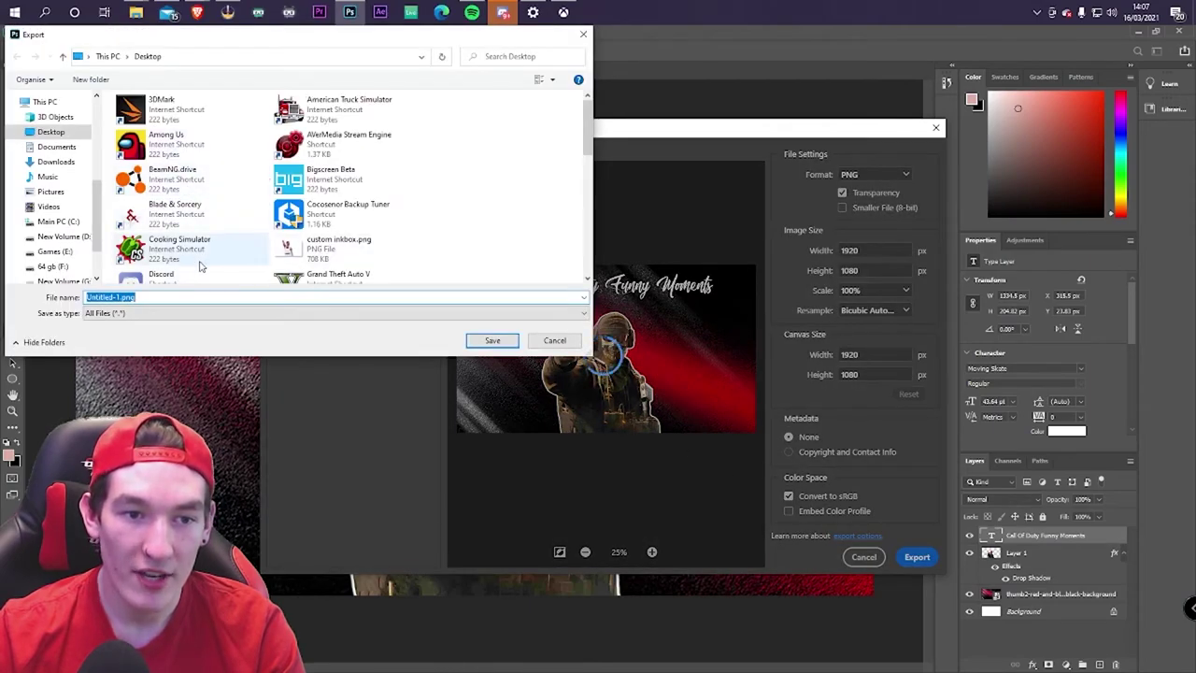
Save the exported image in the Documents folder with the file name Test Thumbnail
click(49, 148)
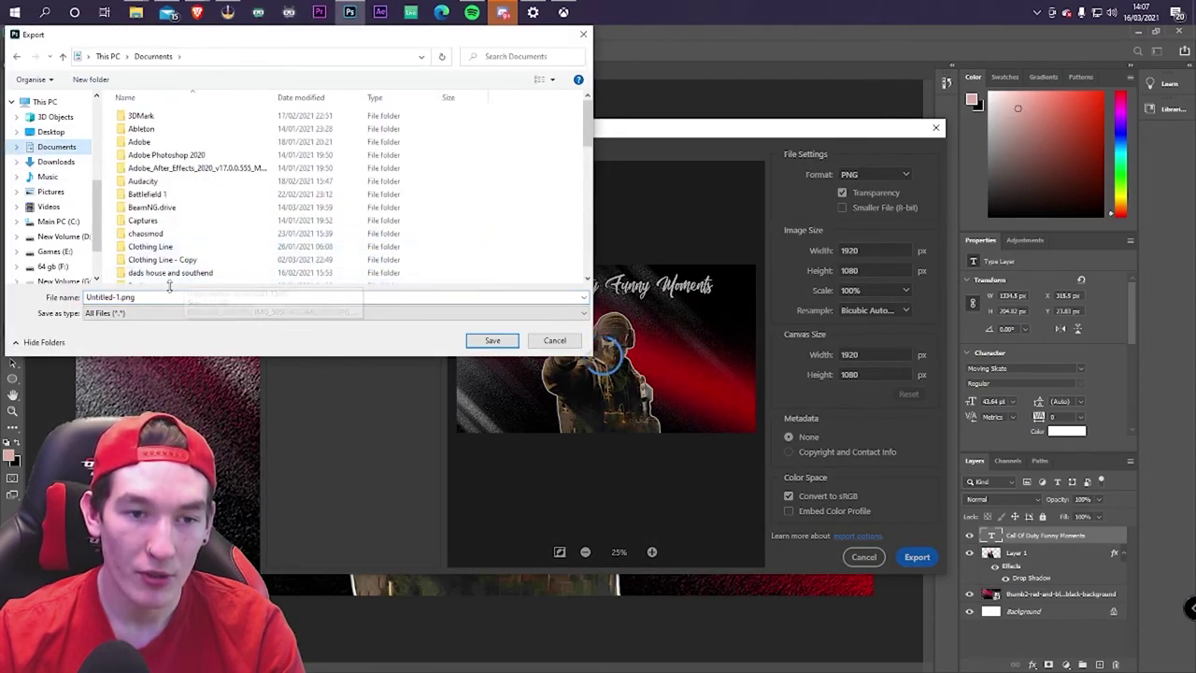
text(Test 1)
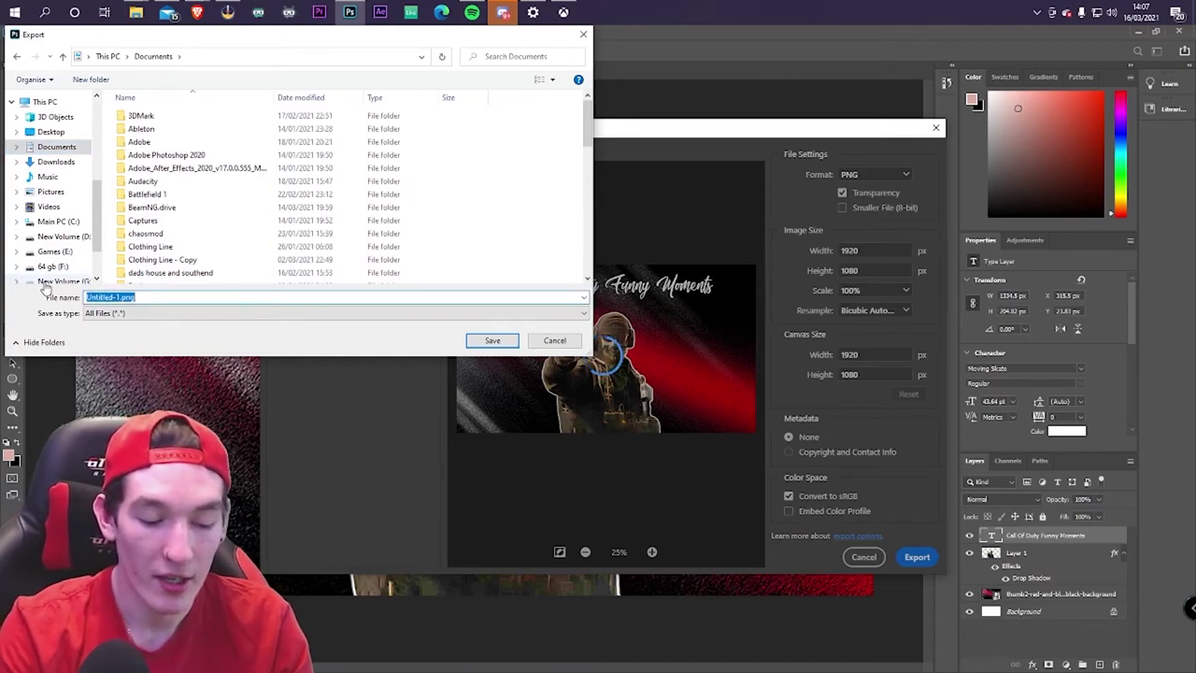
text(humnail)
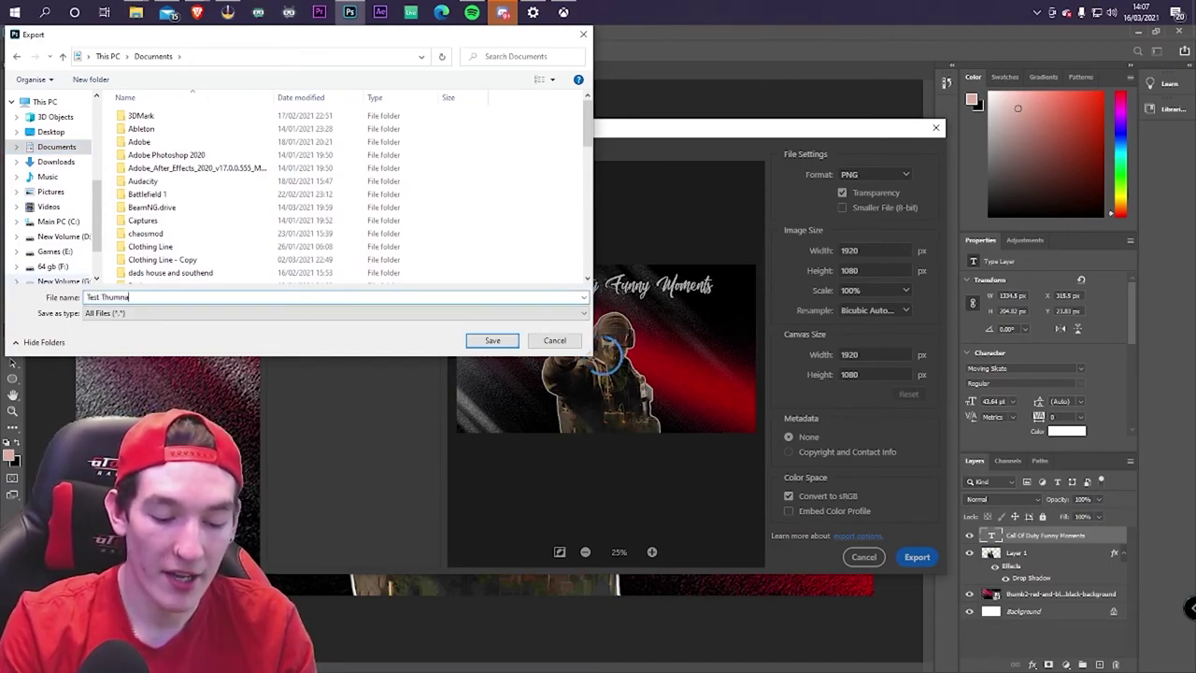
key(BackSpace)
text(bnail)
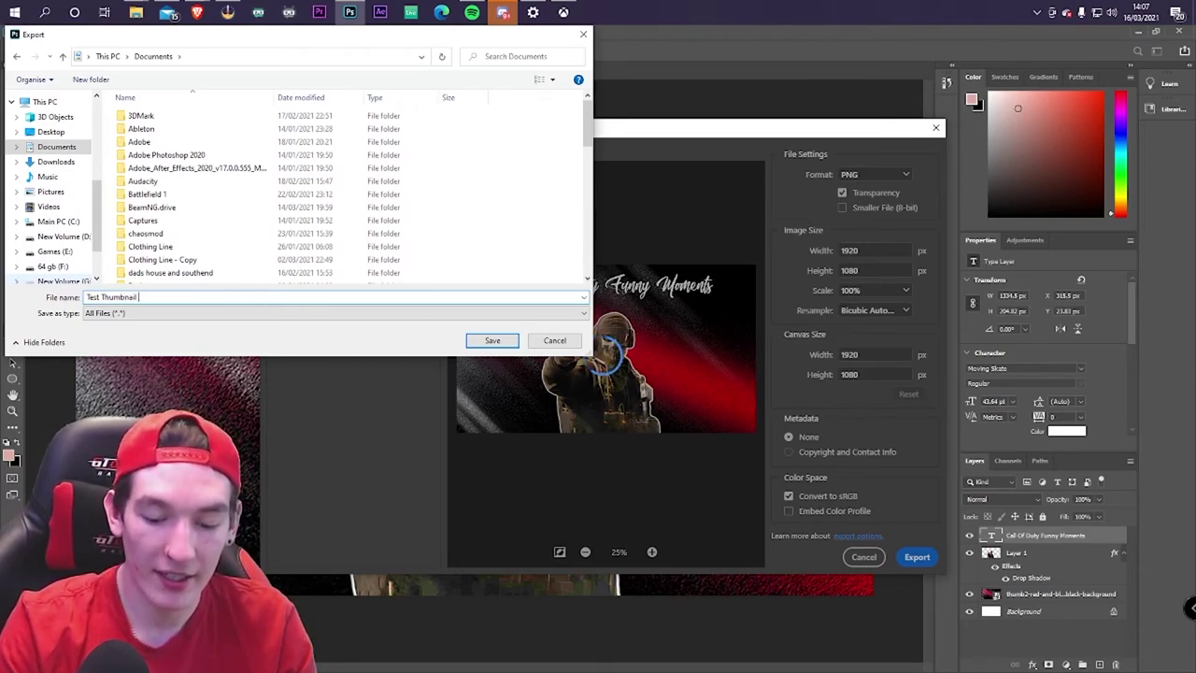
key(Return)
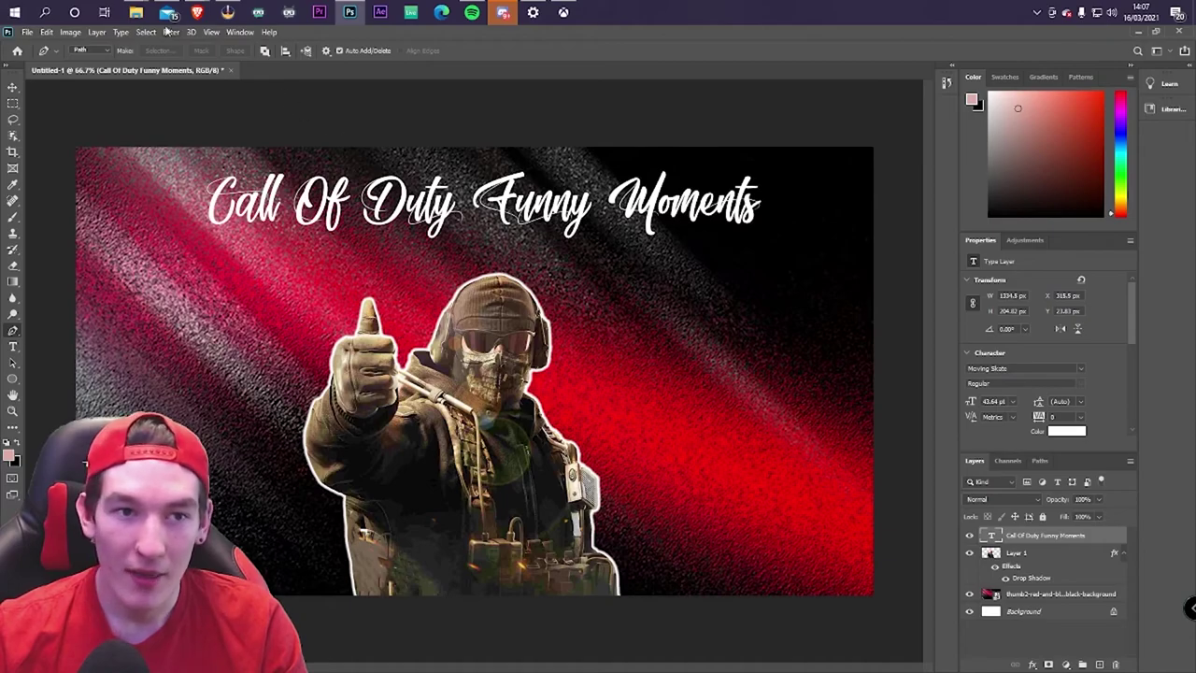
Minimise the open windows, switch to File Explorer and look for the exported thumbnail in the Documents folder
click(1138, 34)
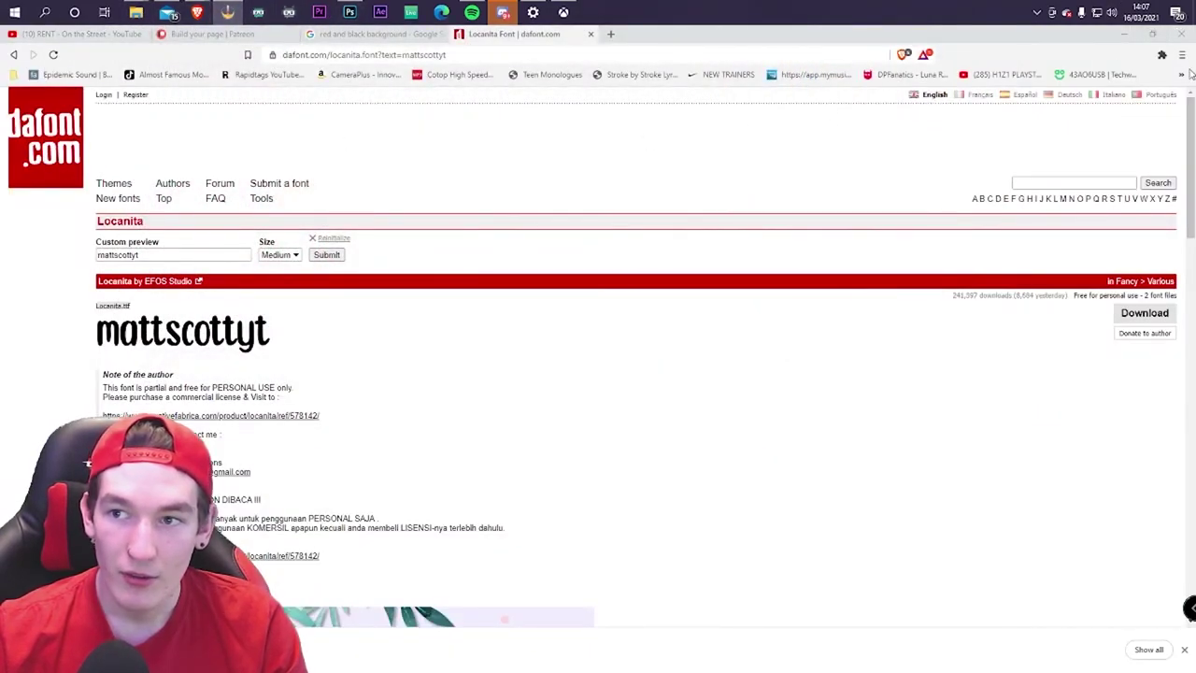
click(1126, 33)
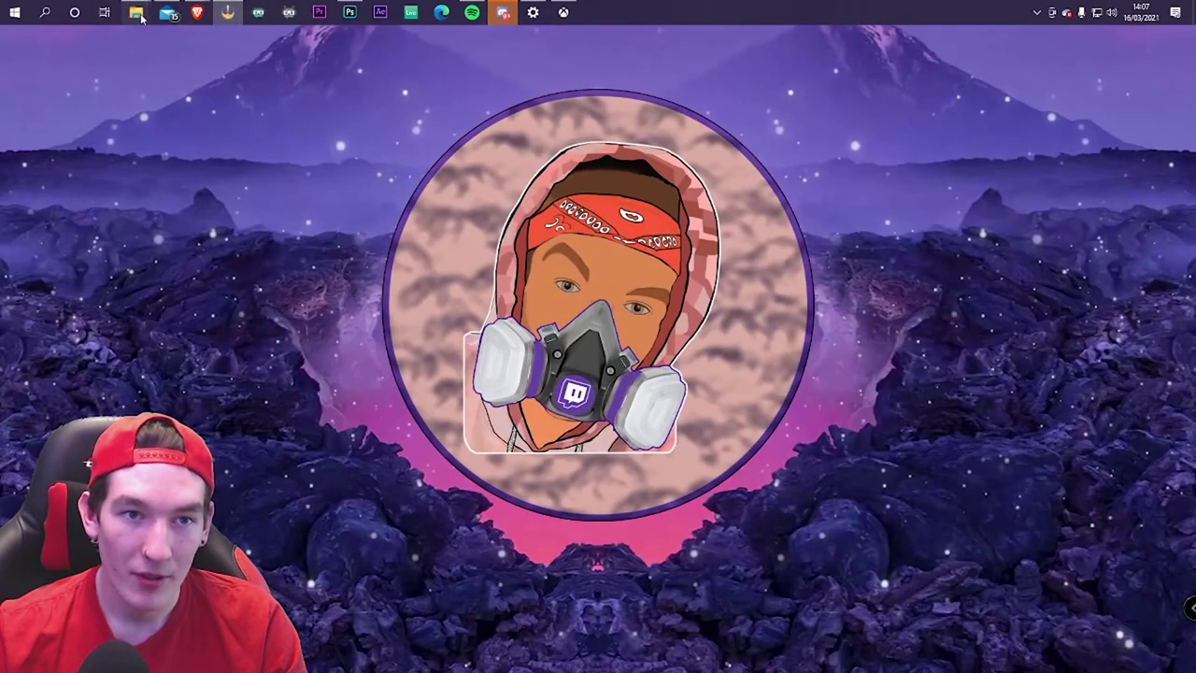
mouse_move(136, 12)
click(234, 88)
scroll(598, 420, down, 5)
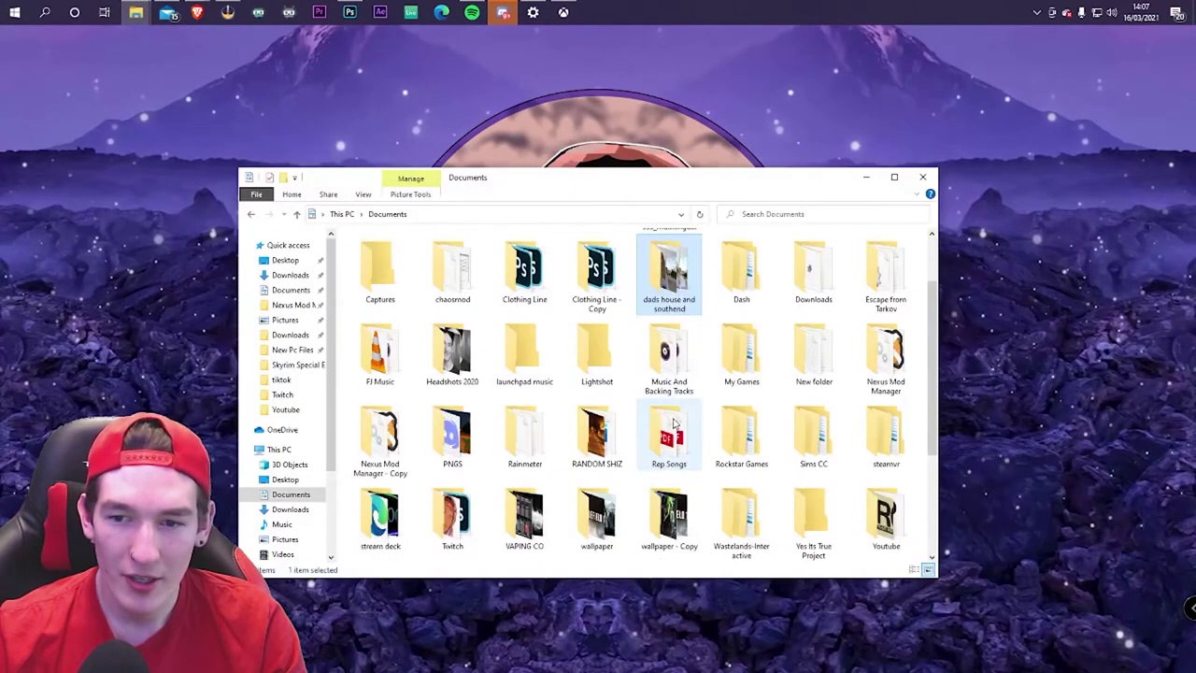
click(520, 529)
double_click(521, 529)
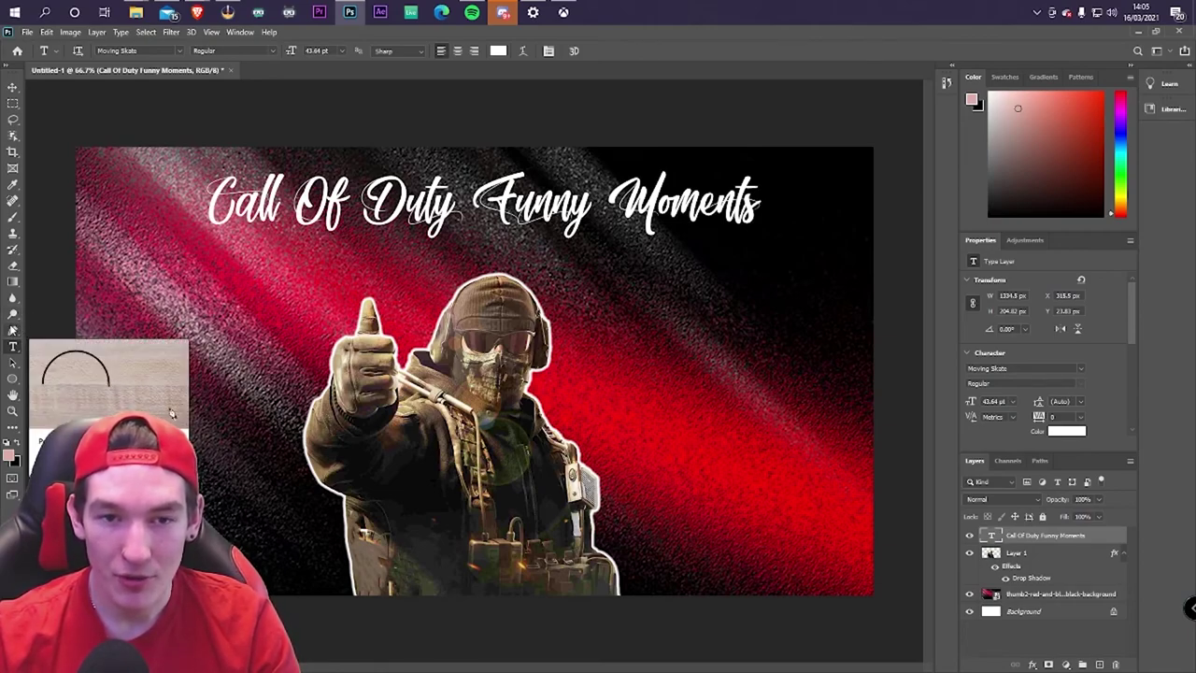
Try a Pen tool path up the soldier's lower-left outline below the raised arm and undo its points
click(13, 331)
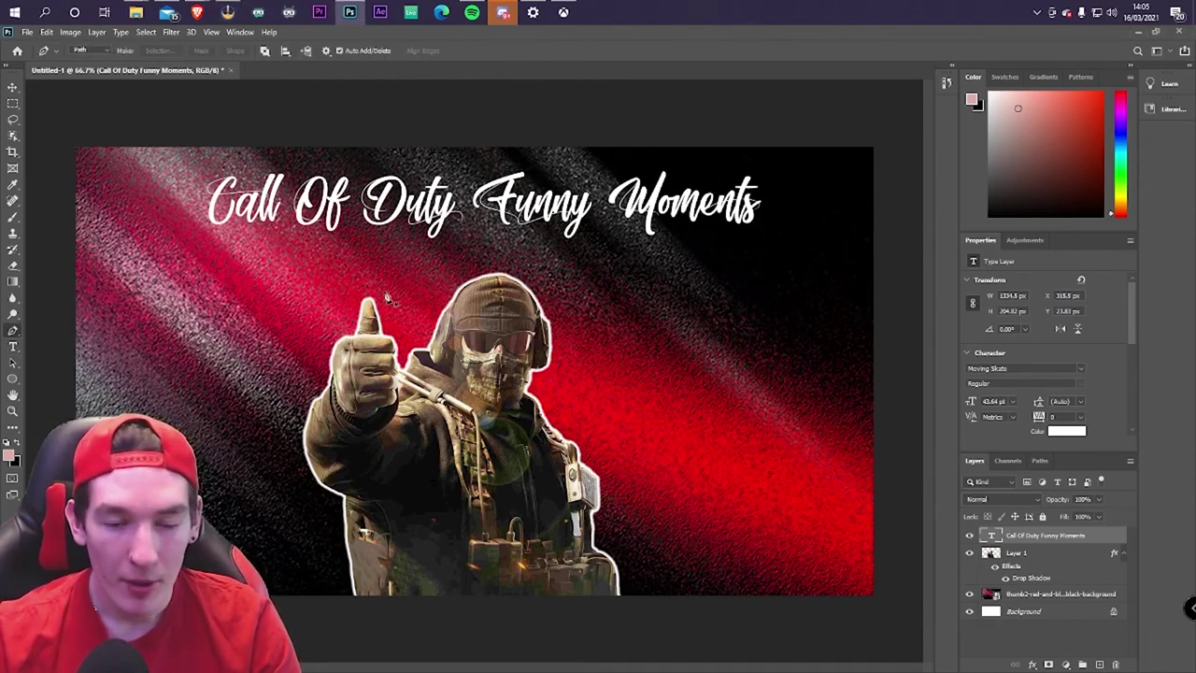
click(353, 592)
click(348, 553)
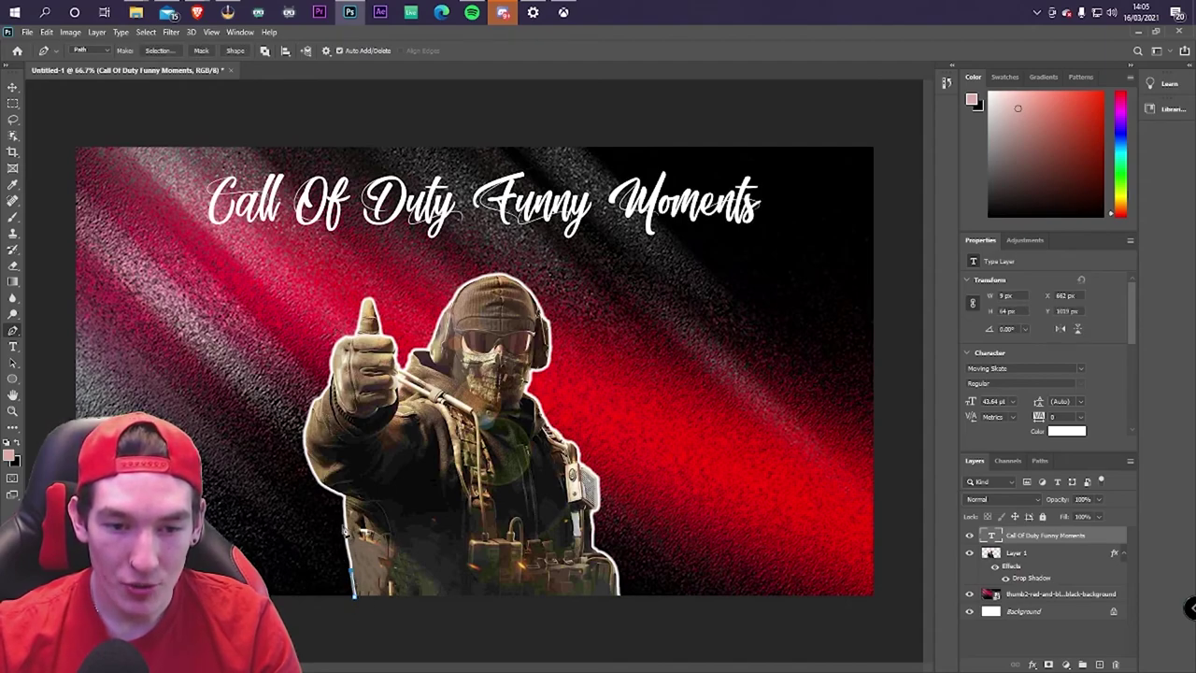
click(343, 523)
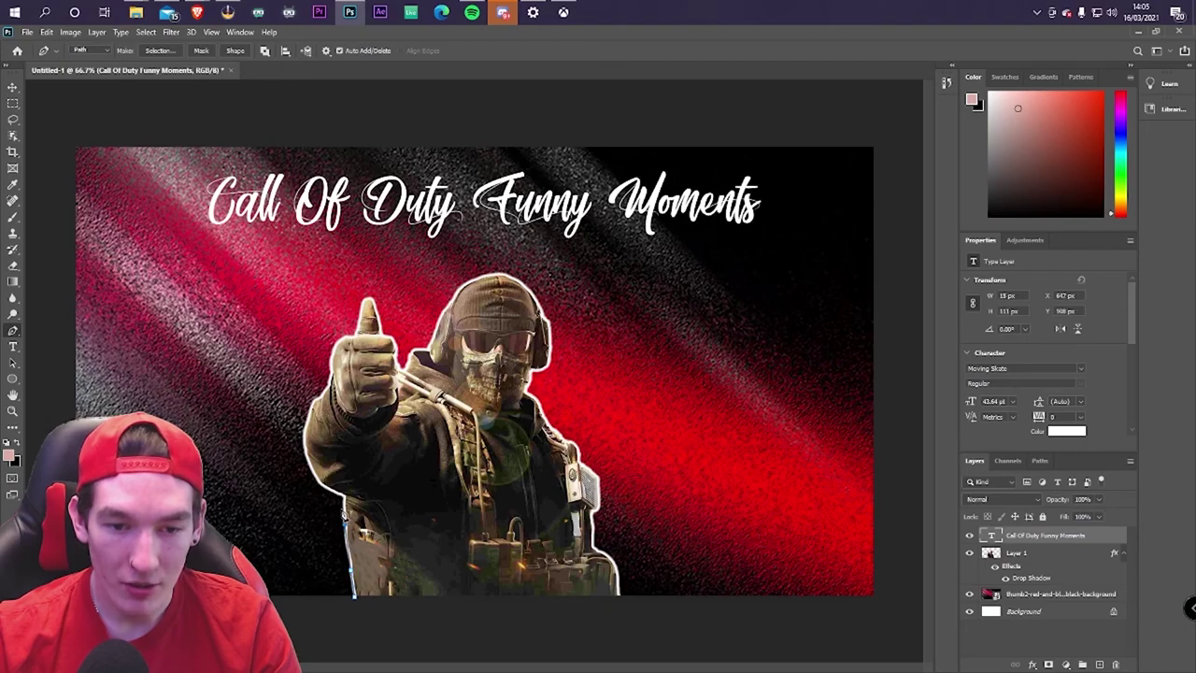
click(345, 499)
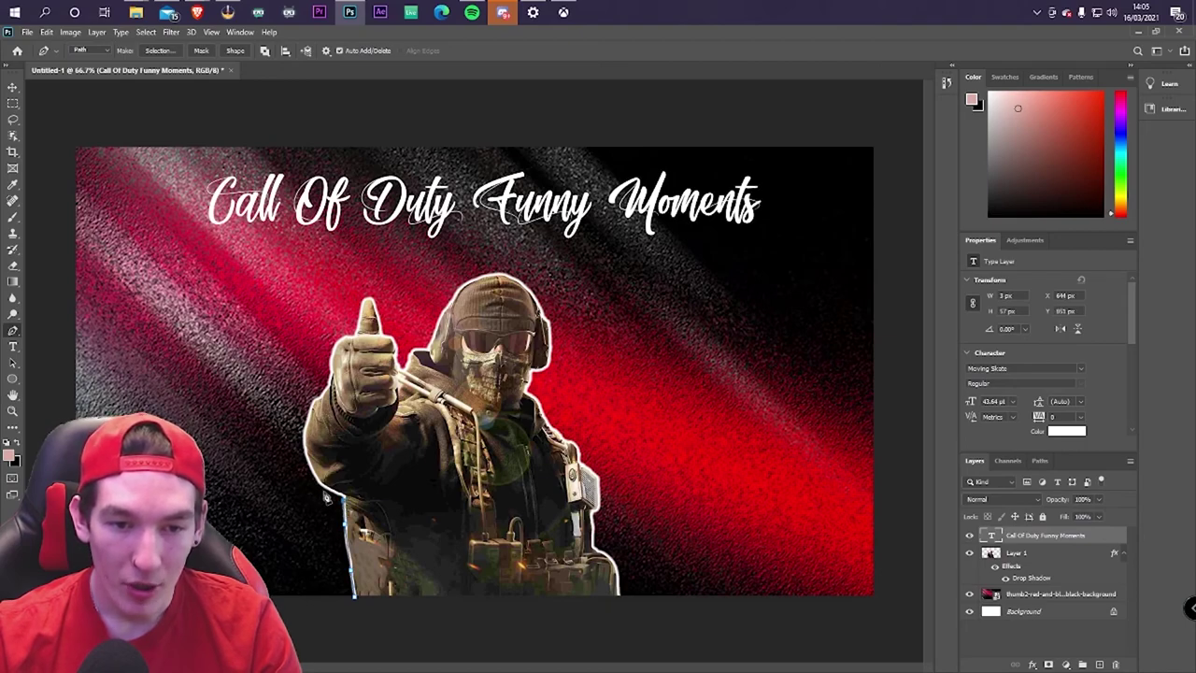
key(ctrl+z)
key(ctrl+z)
key(ctrl+z)
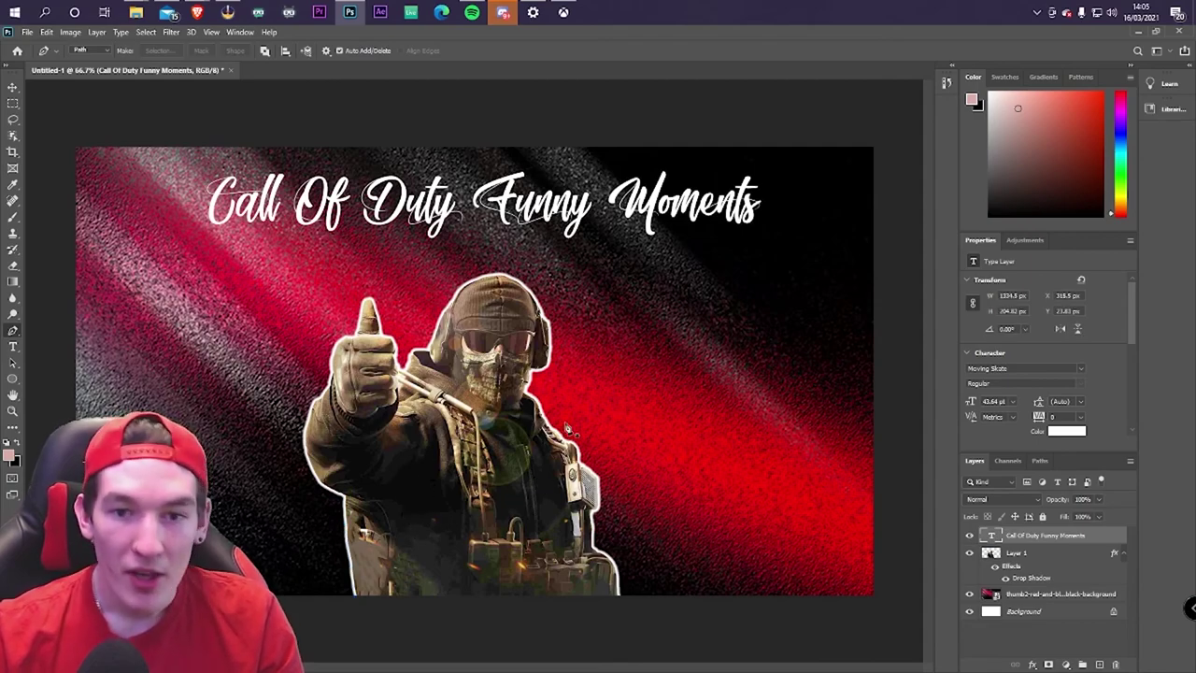